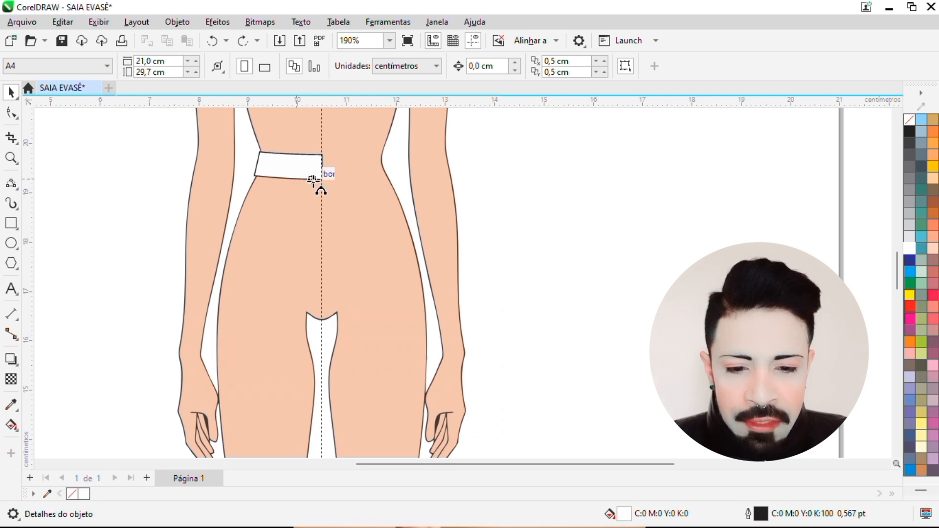
Draw one half of the flared skirt, starting from the waistband's lower center node and running down to the hem.
click(323, 180)
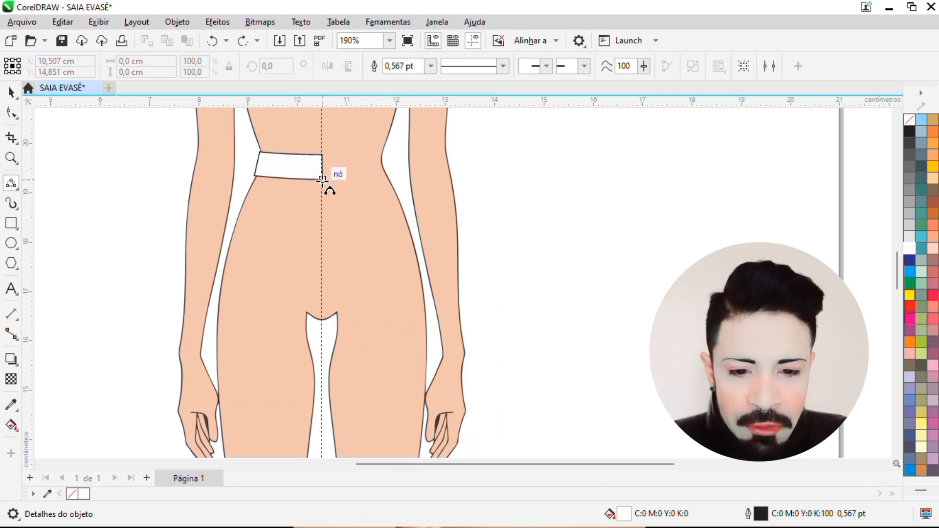
drag(322, 180, 185, 401)
scroll(254, 176, down, 2)
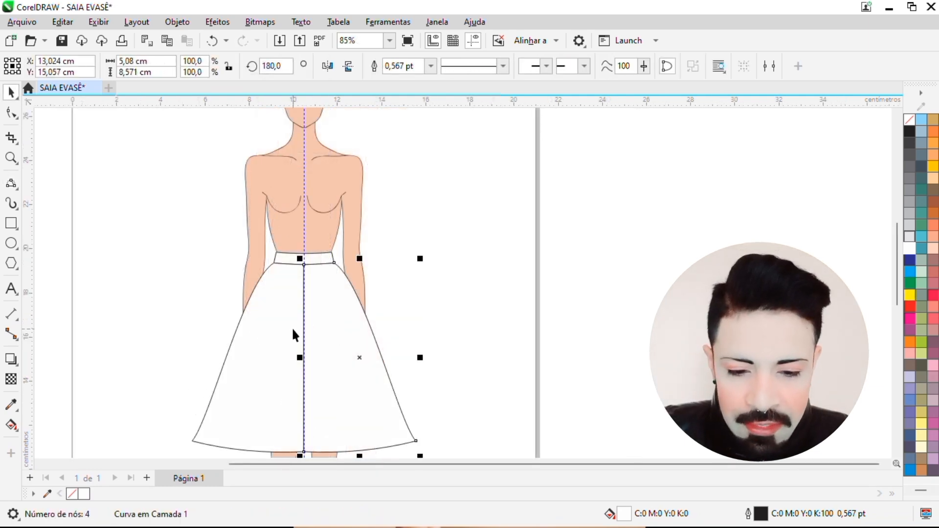
Weld the two mirrored skirt halves into a single shape.
shift+click(273, 331)
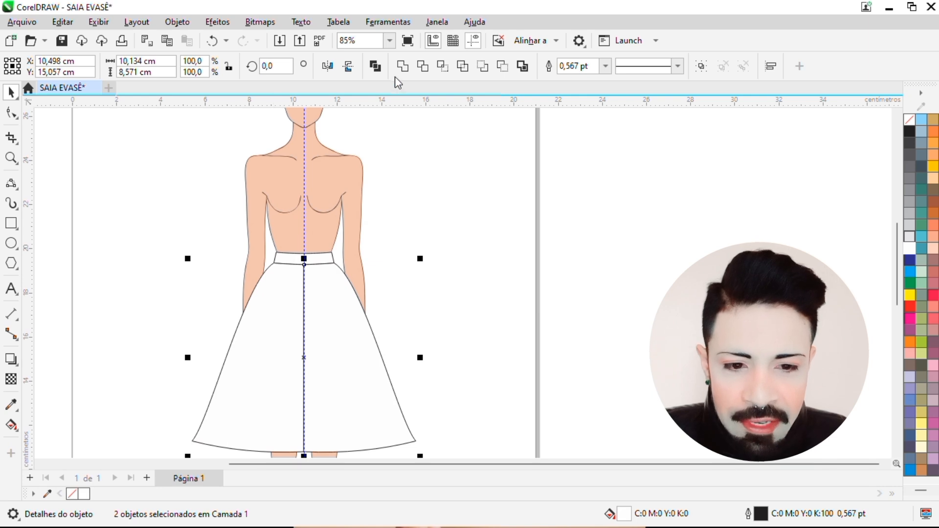
click(400, 70)
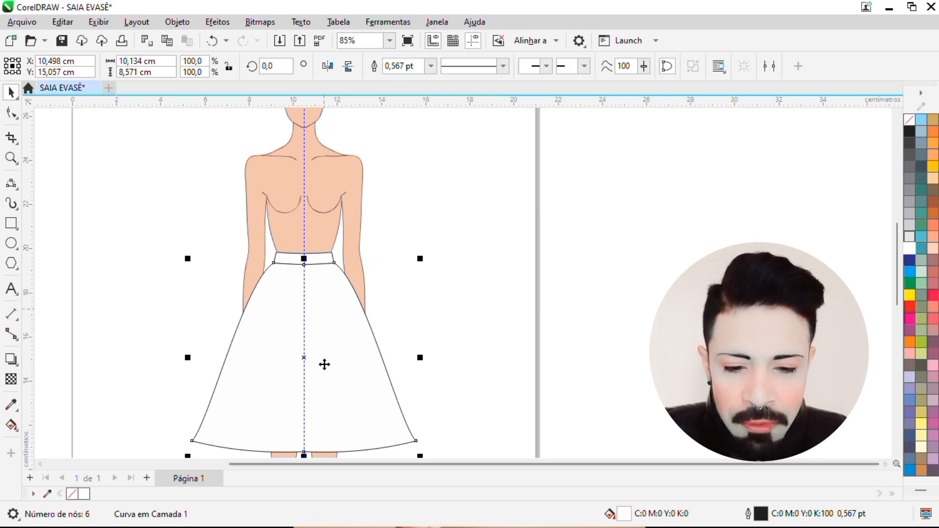
click(181, 198)
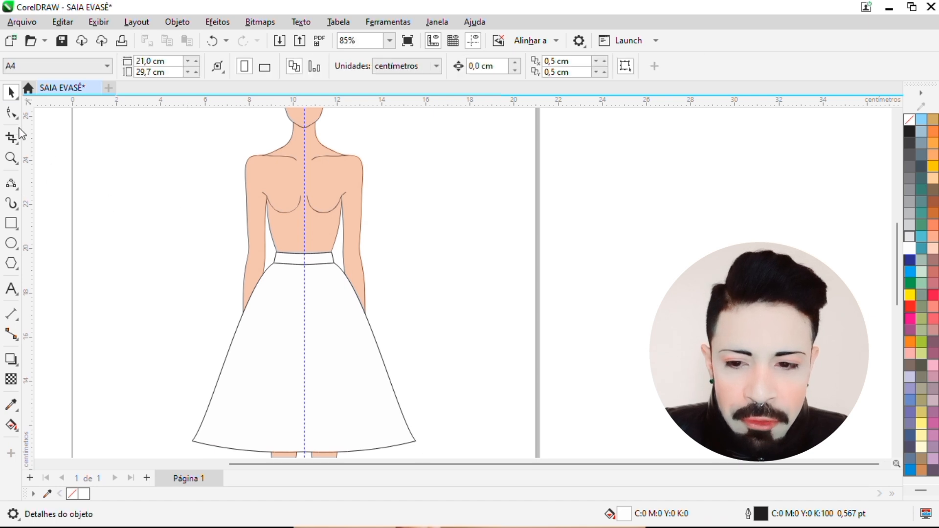
Delete all the nodes along the center line of the waistband shape.
click(15, 116)
click(316, 258)
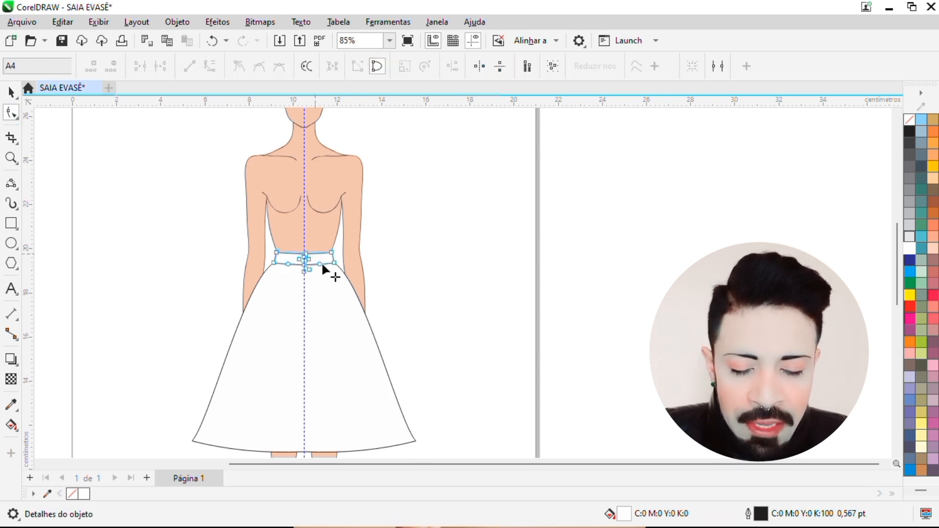
scroll(318, 259, up, 5)
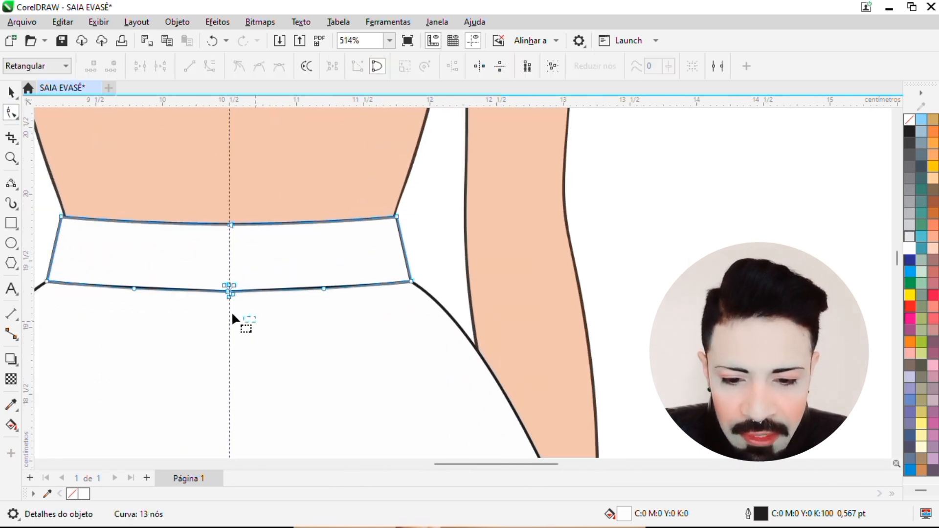
drag(201, 242, 202, 194)
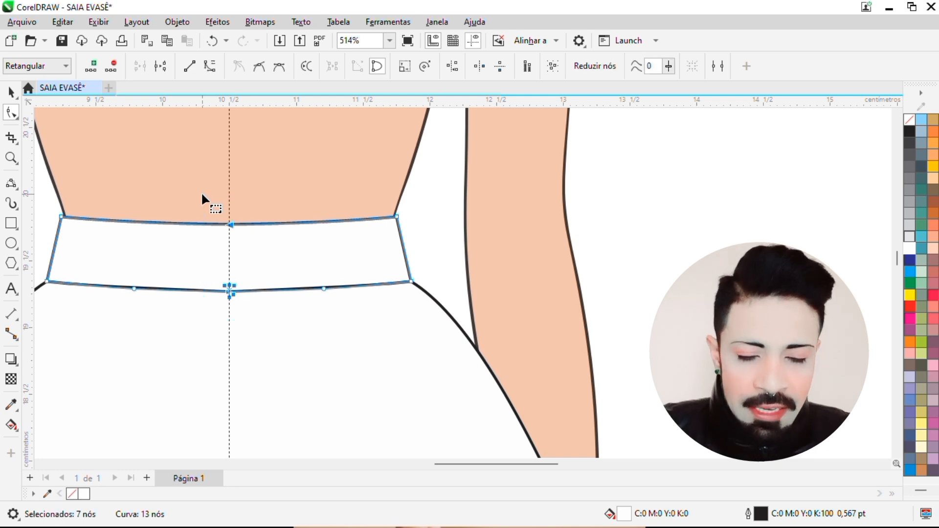
key(Delete)
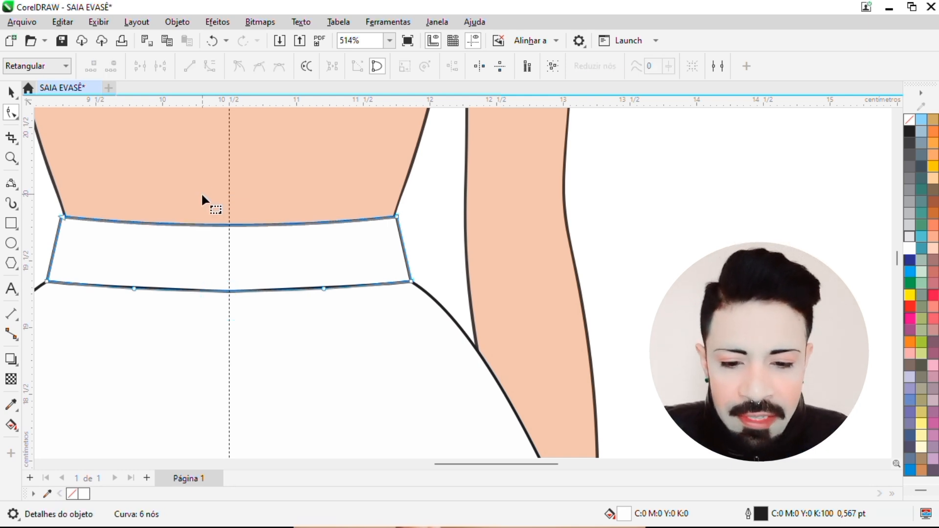
Delete the center nodes on the skirt's upper edge and hem.
scroll(240, 271, down, 6)
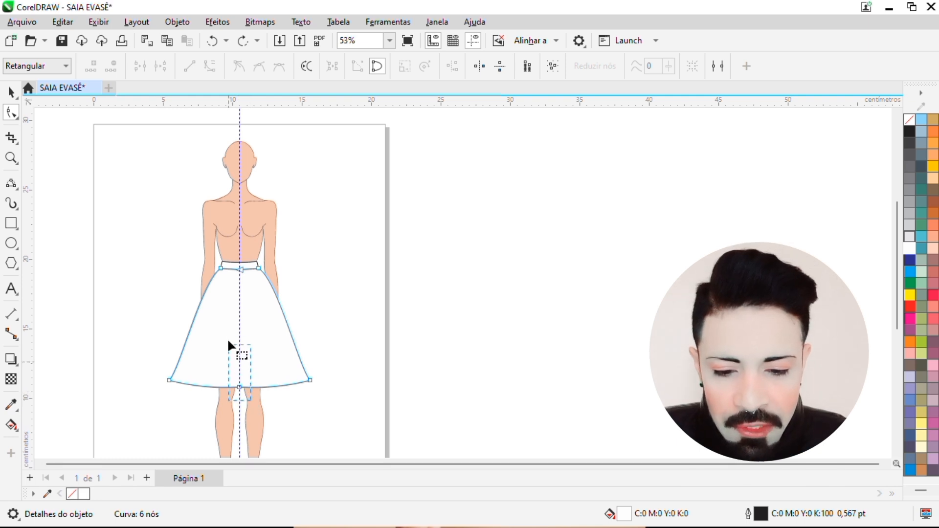
drag(229, 284, 229, 252)
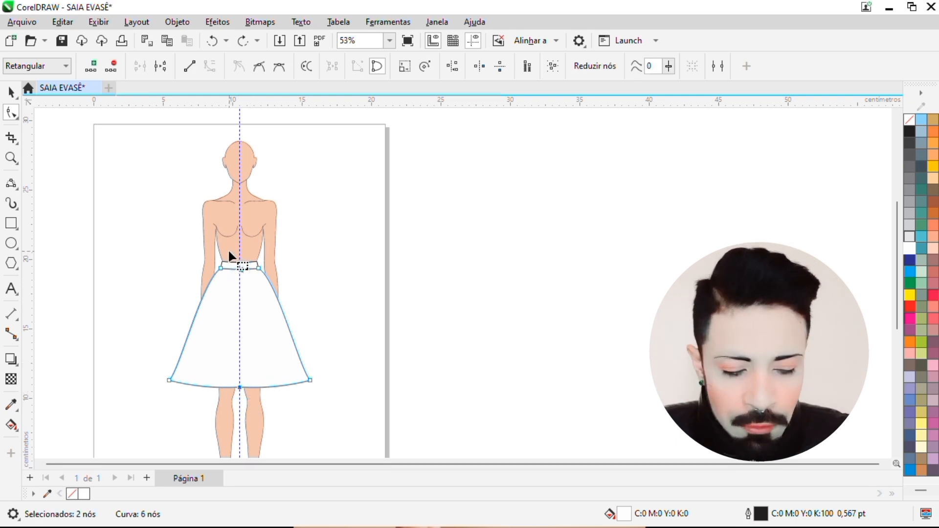
key(Delete)
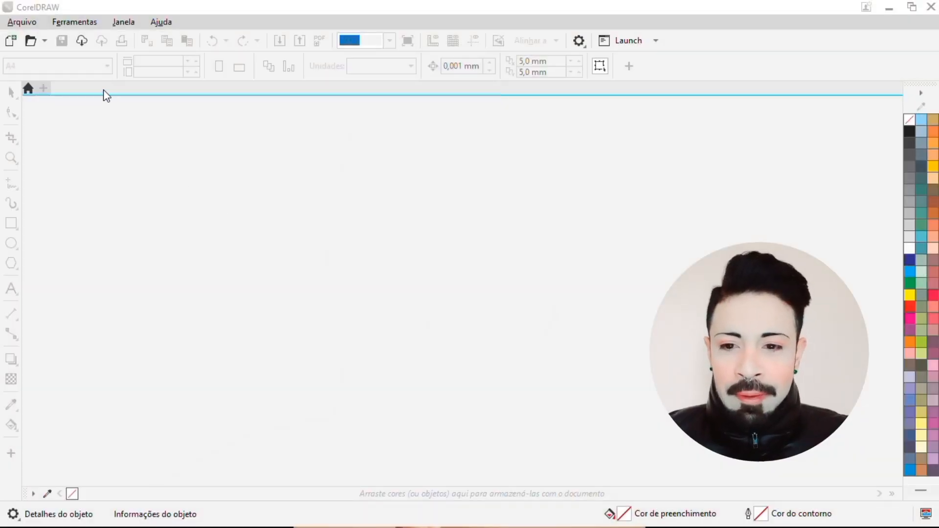
Create a new portrait A4 document named SAIA EVASÊ in CMYK at 300 dpi.
click(10, 44)
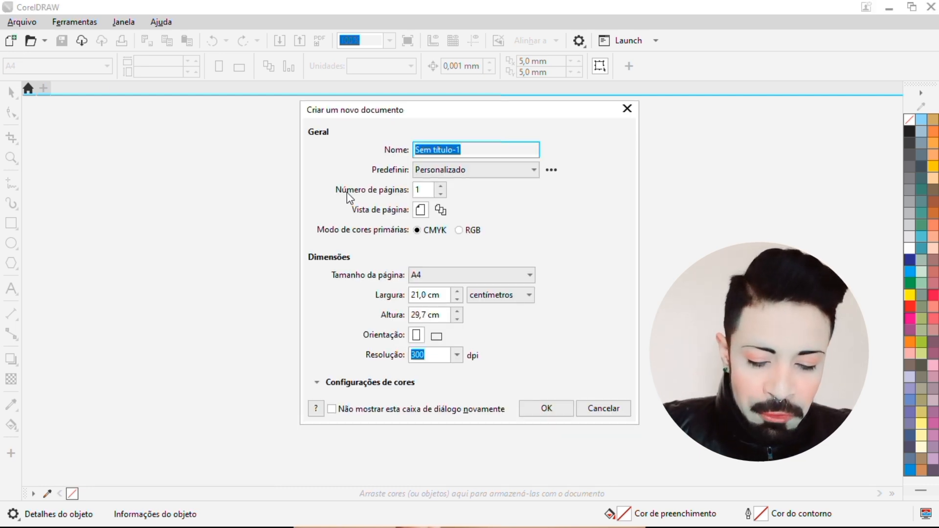
text(SAIA EVASÊ)
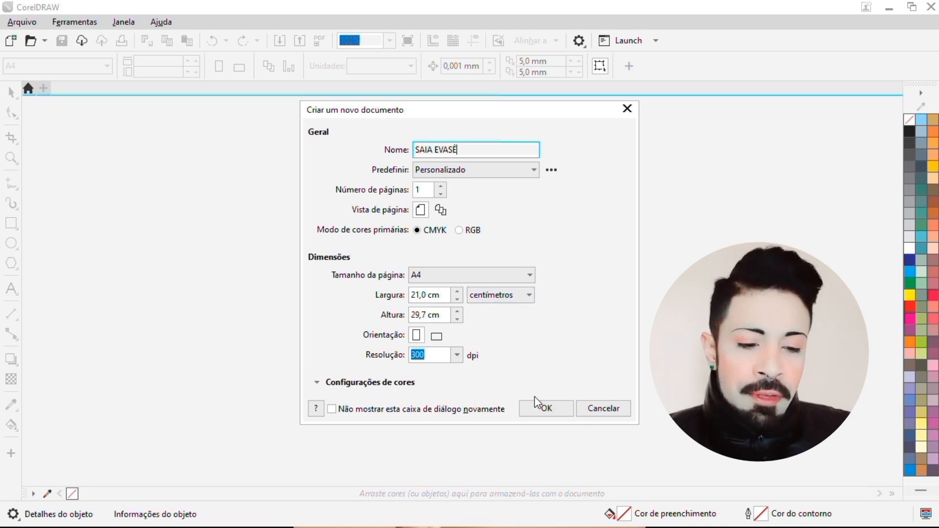
click(545, 408)
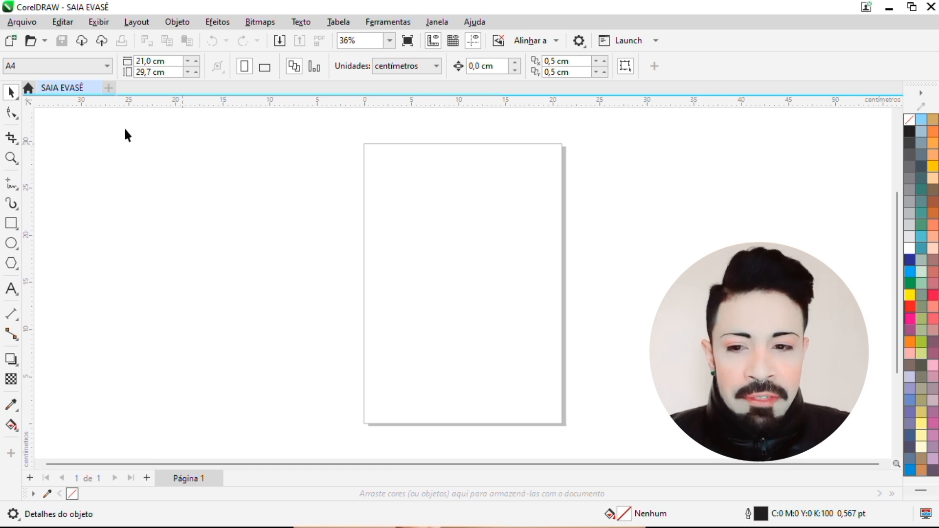
Import the BASE FEMININA image at its original size and center it on the page.
click(22, 22)
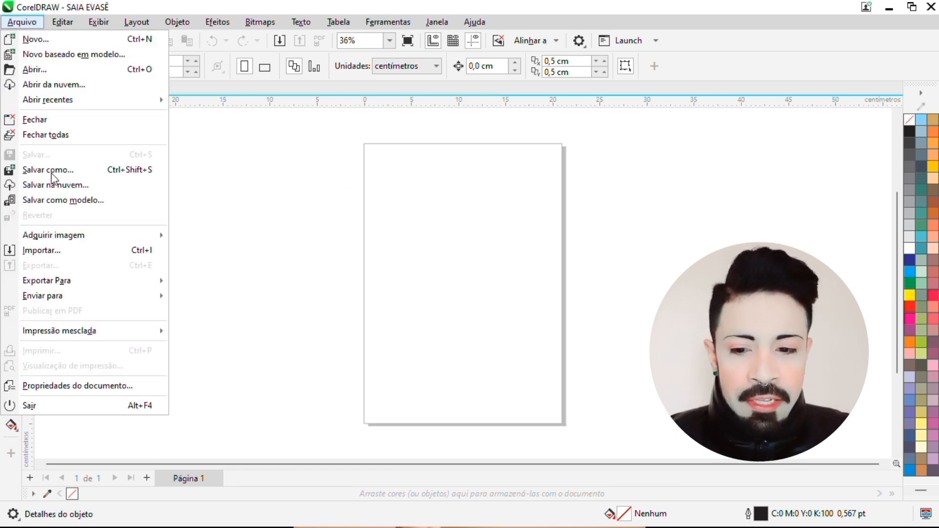
click(62, 254)
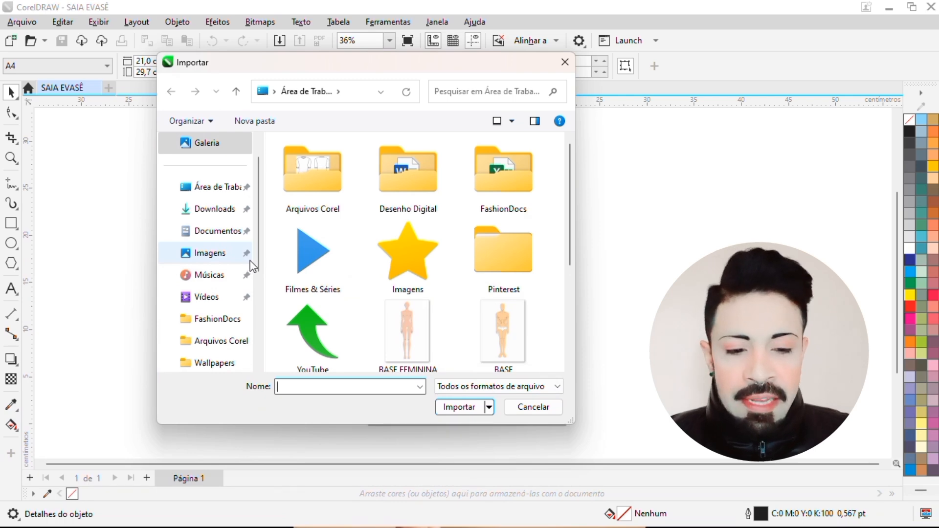
click(411, 336)
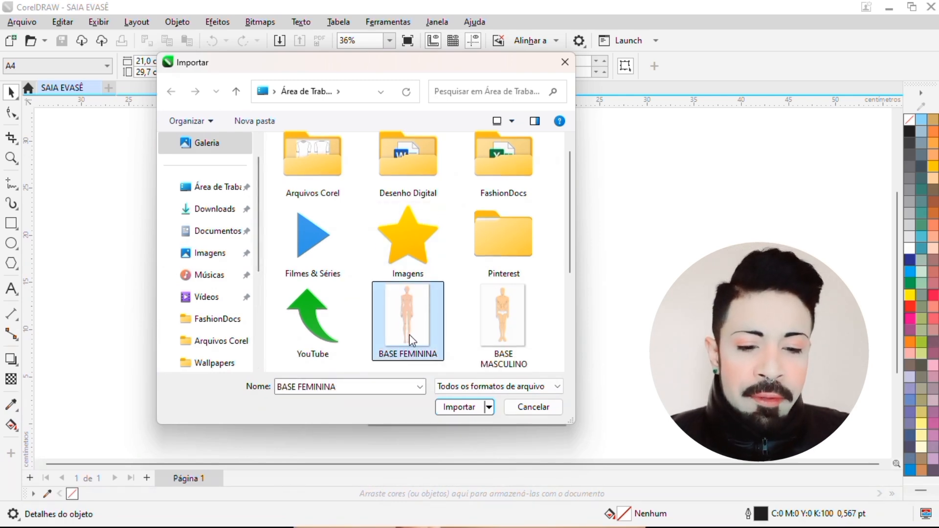
click(459, 410)
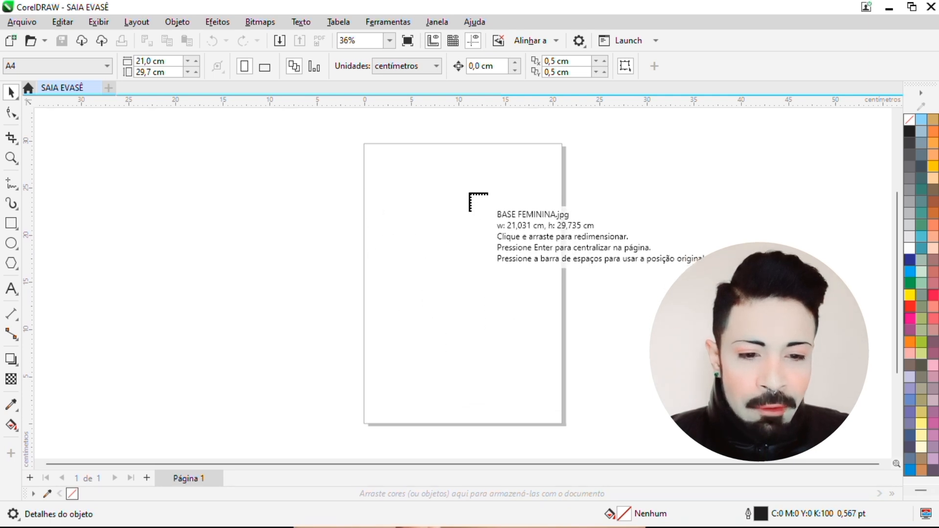
click(402, 175)
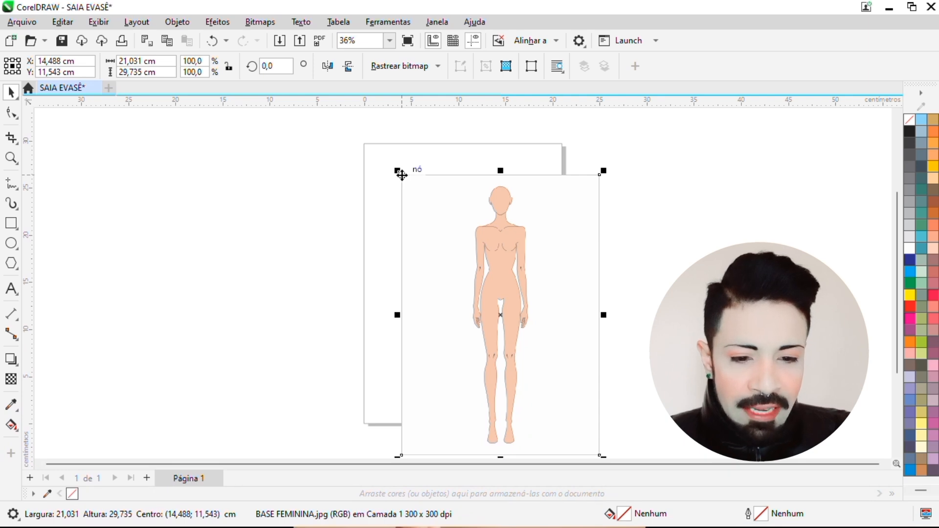
key(p)
Add a vertical guideline down the middle of the female figure at about X 10.53 cm.
scroll(562, 172, up, 2)
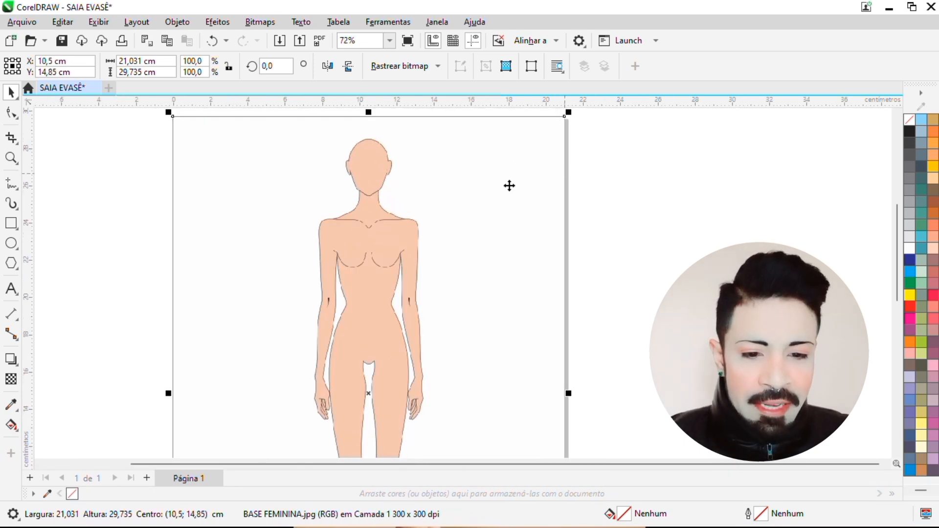
scroll(442, 181, up, 1)
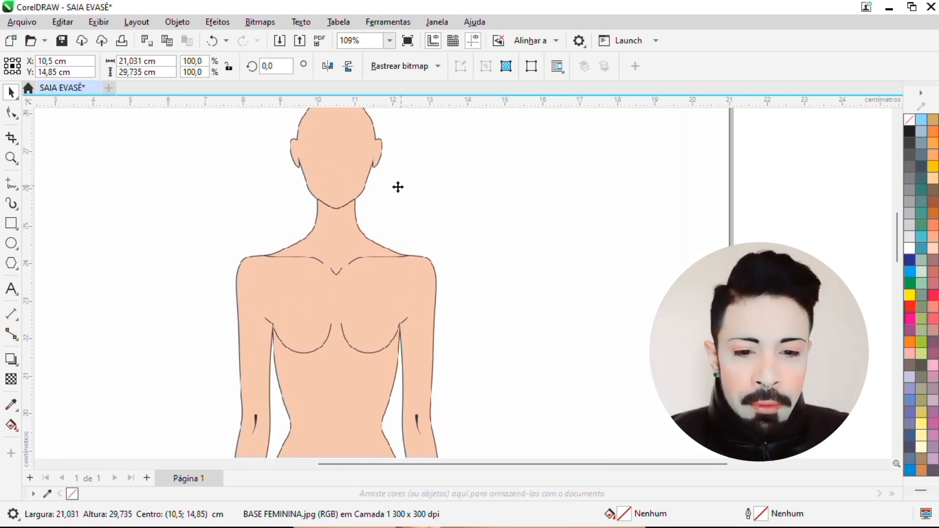
scroll(323, 126, up, 2)
scroll(304, 162, up, 2)
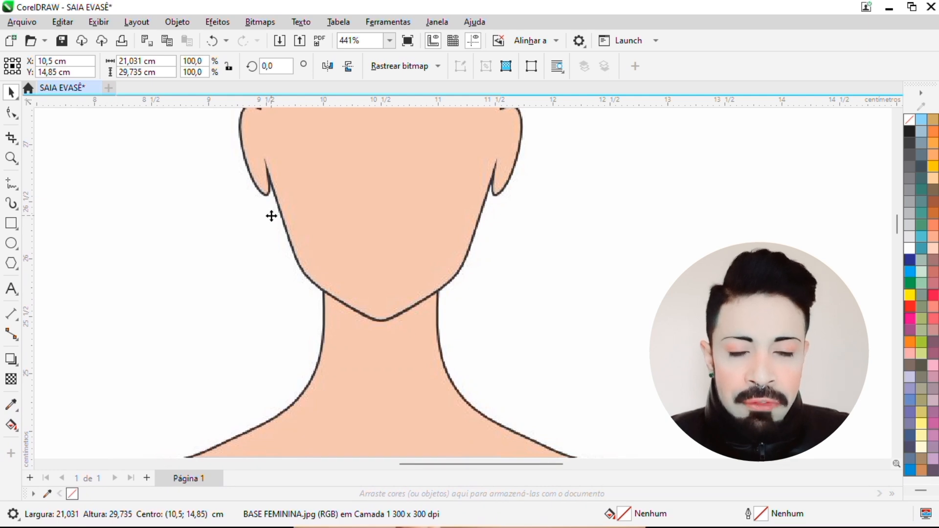
scroll(271, 216, down, 2)
scroll(266, 219, down, 3)
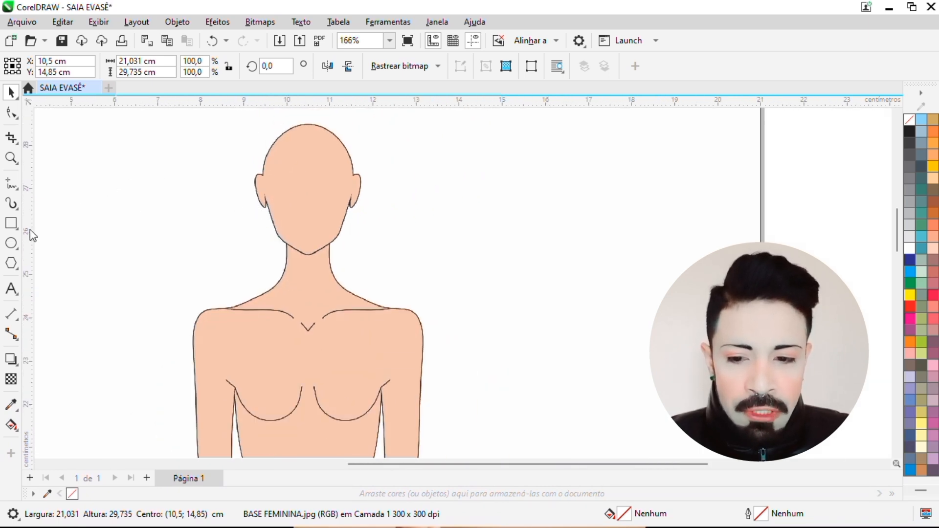
drag(30, 230, 216, 269)
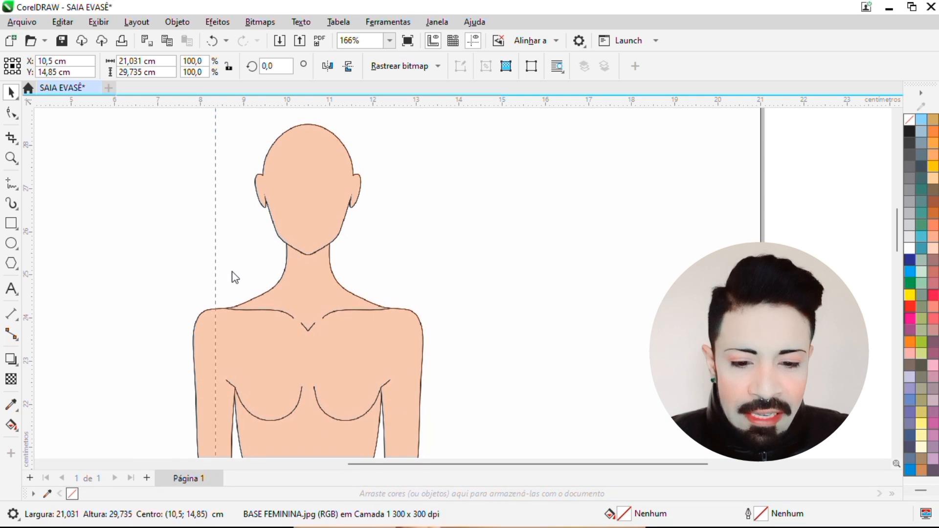
click(308, 280)
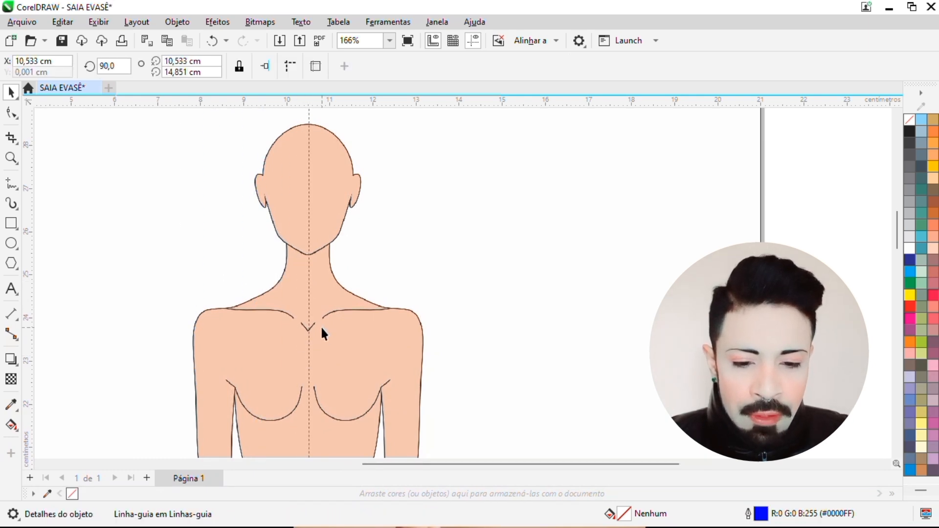
Align the vertical guideline with the tip of the V mark at the figure's neck, at X 10.5 cm.
scroll(299, 333, up, 5)
scroll(299, 355, up, 3)
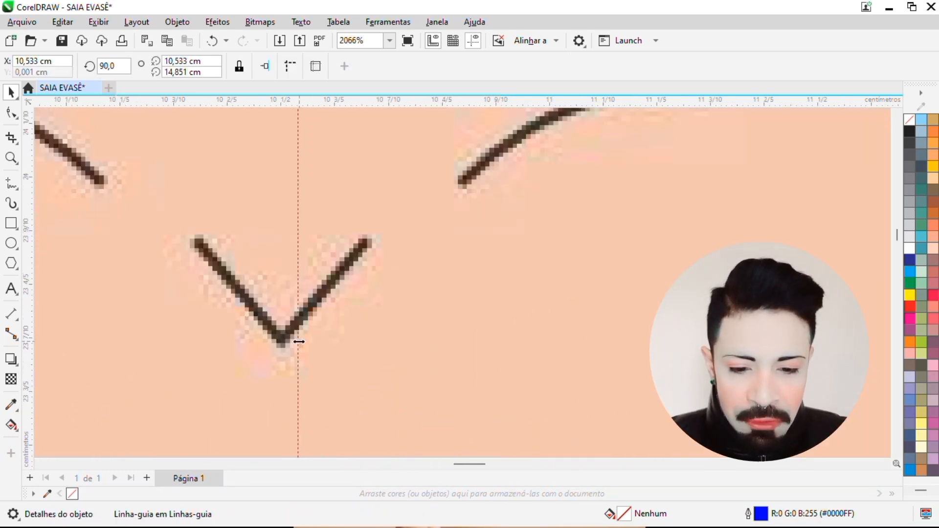
drag(298, 341, 281, 343)
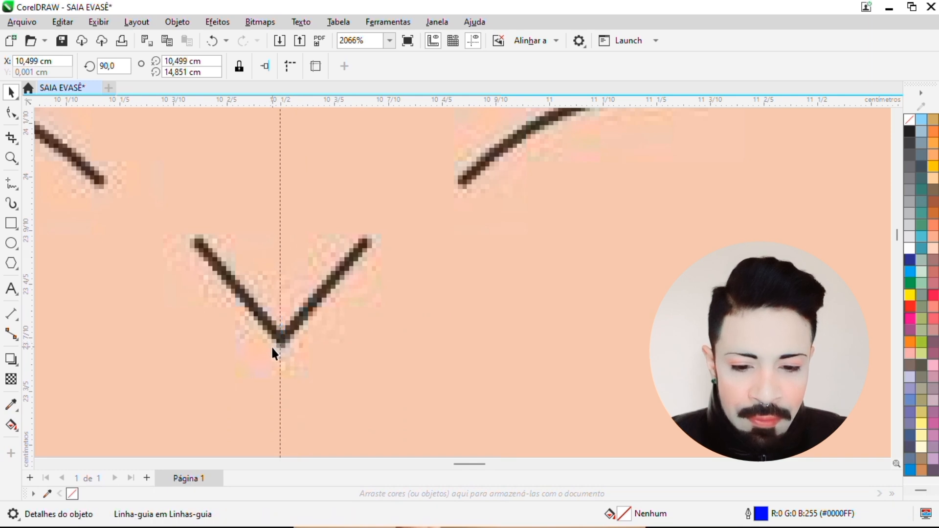
scroll(273, 345, up, 2)
scroll(276, 347, up, 3)
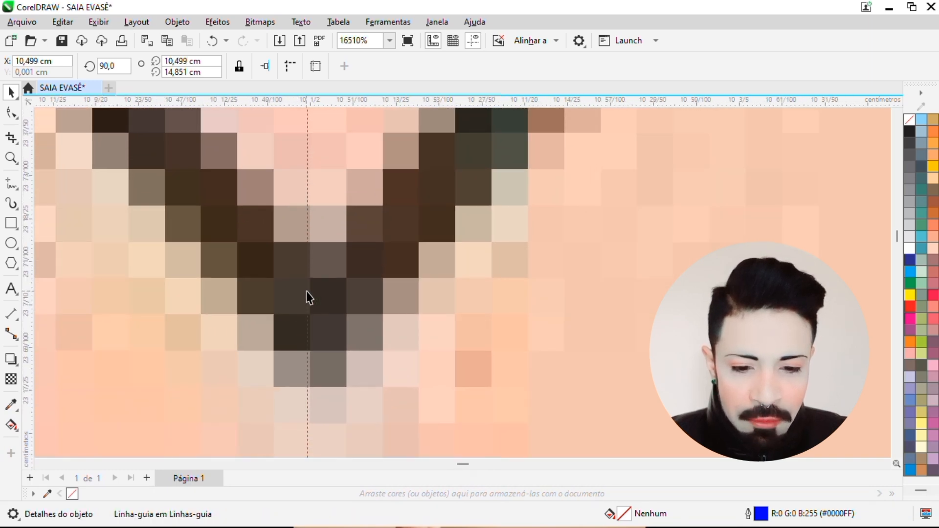
drag(308, 292, 309, 291)
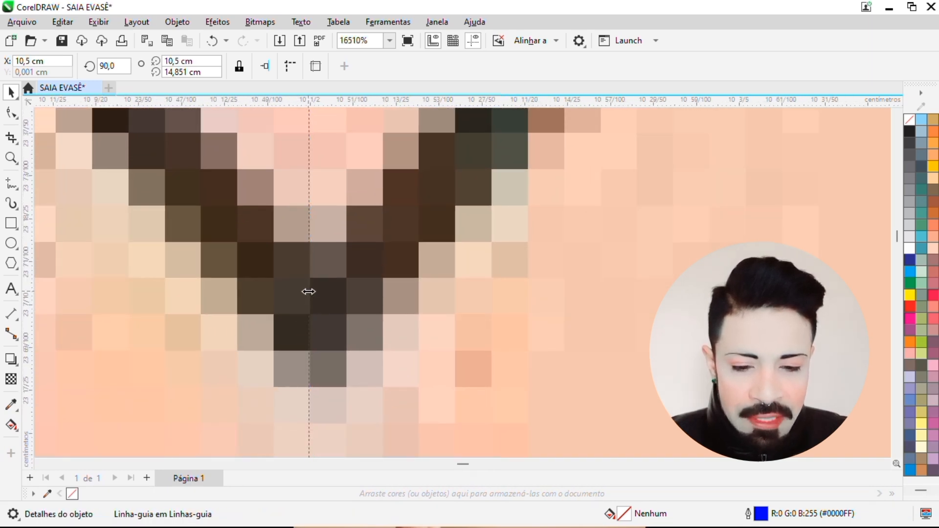
Vectorize the BASE FEMININA bitmap with Quick Trace.
scroll(309, 292, down, 9)
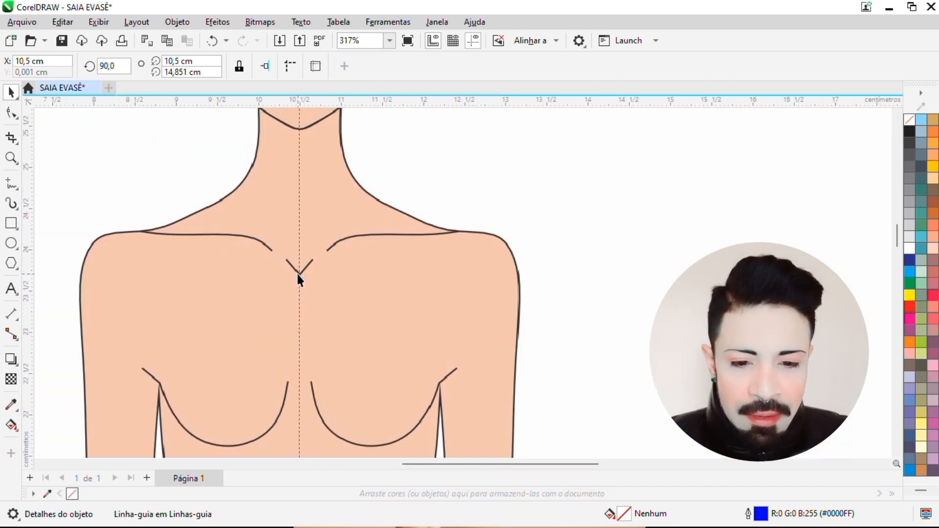
scroll(297, 272, down, 4)
scroll(293, 248, down, 1)
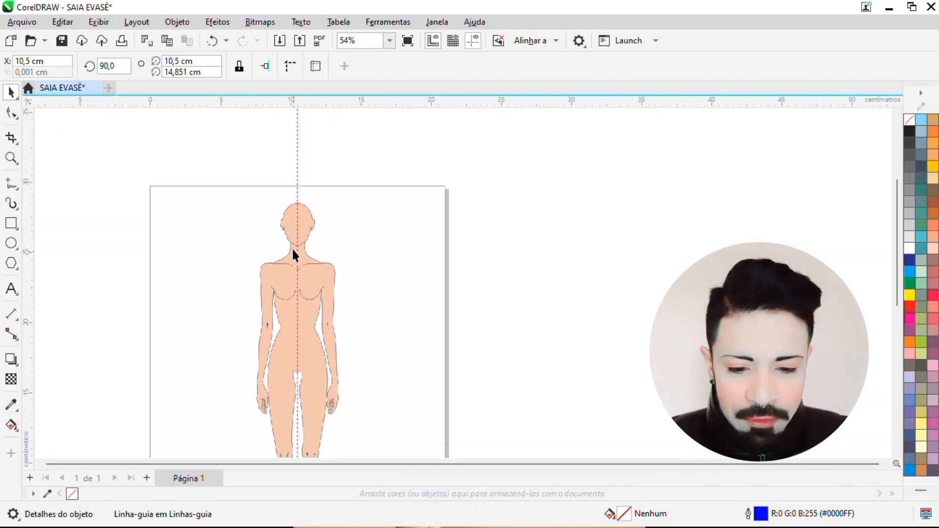
scroll(289, 291, down, 1)
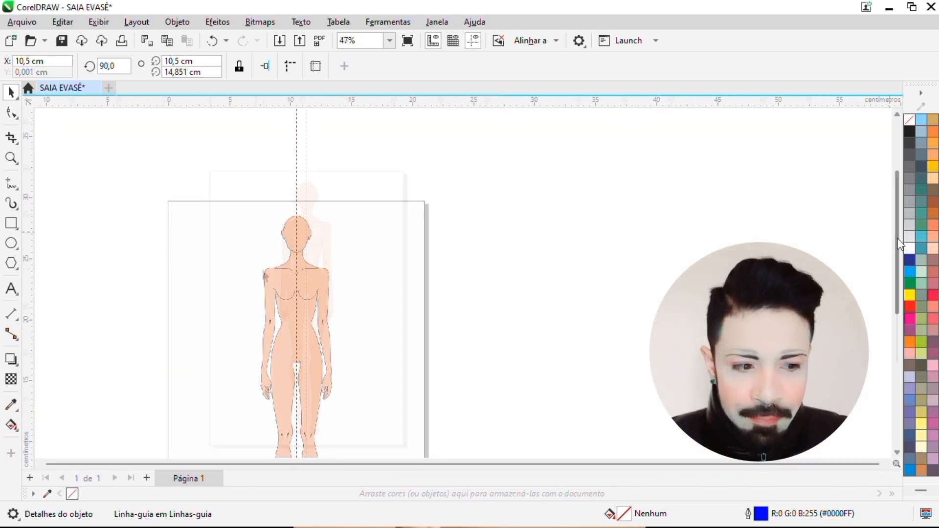
scroll(317, 245, down, 2)
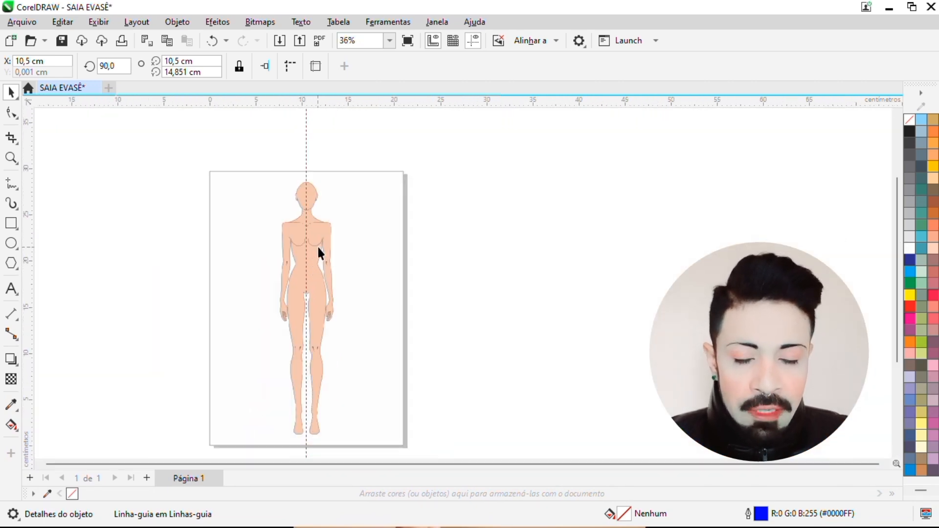
click(358, 209)
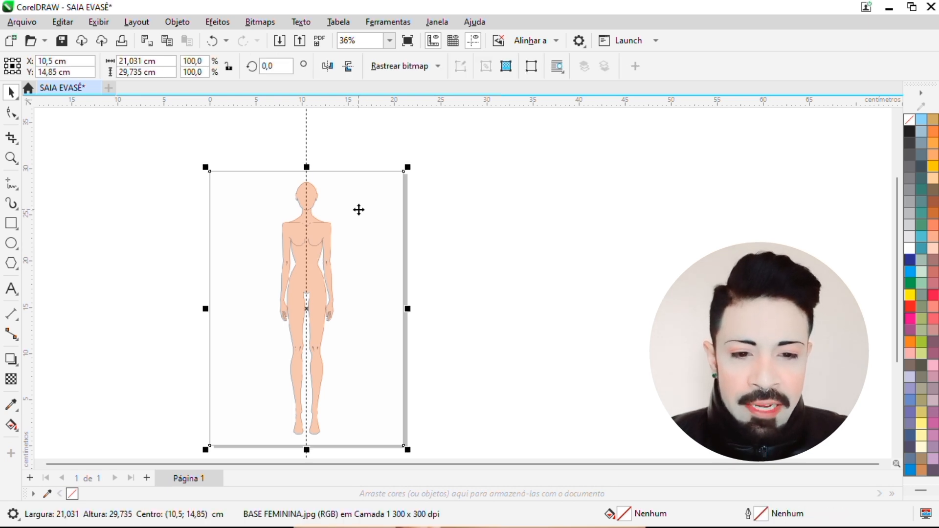
click(413, 68)
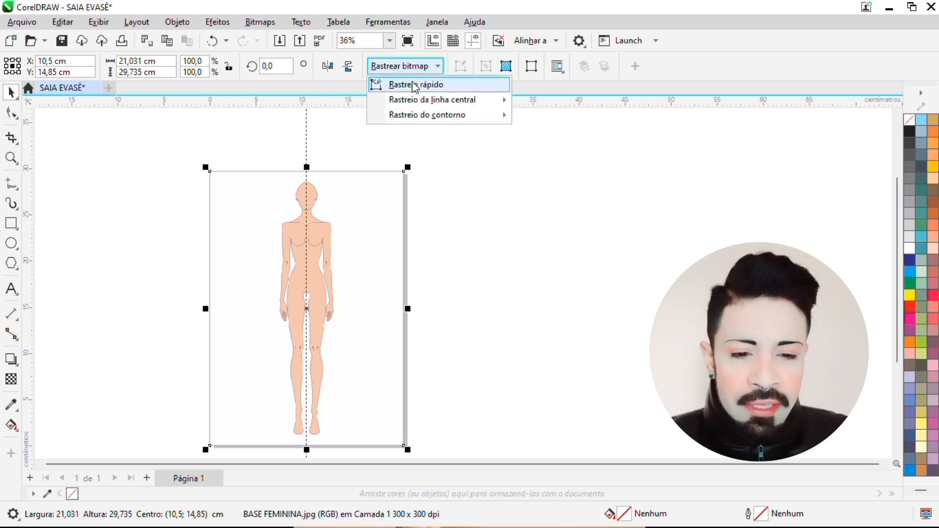
click(415, 86)
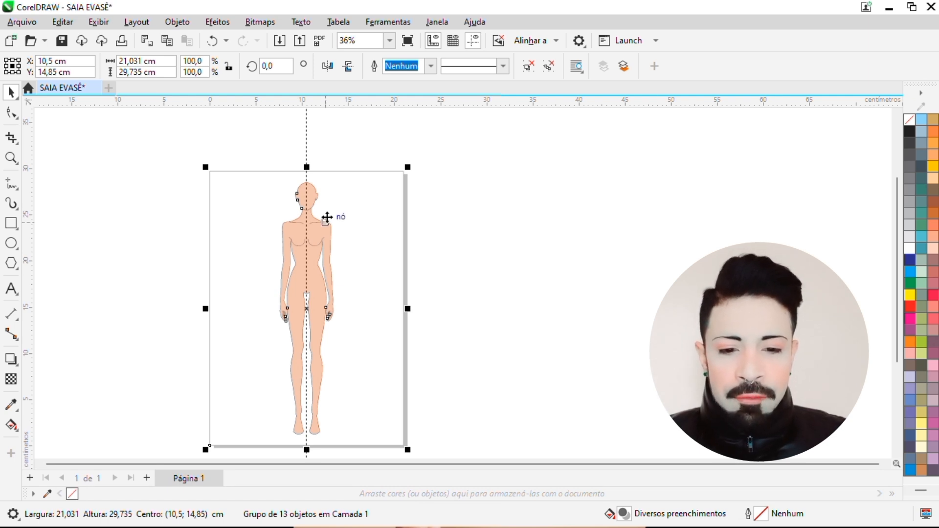
Examine the traced figure's outlines around the head, ears and shoulders for tracing quality.
scroll(310, 172, up, 3)
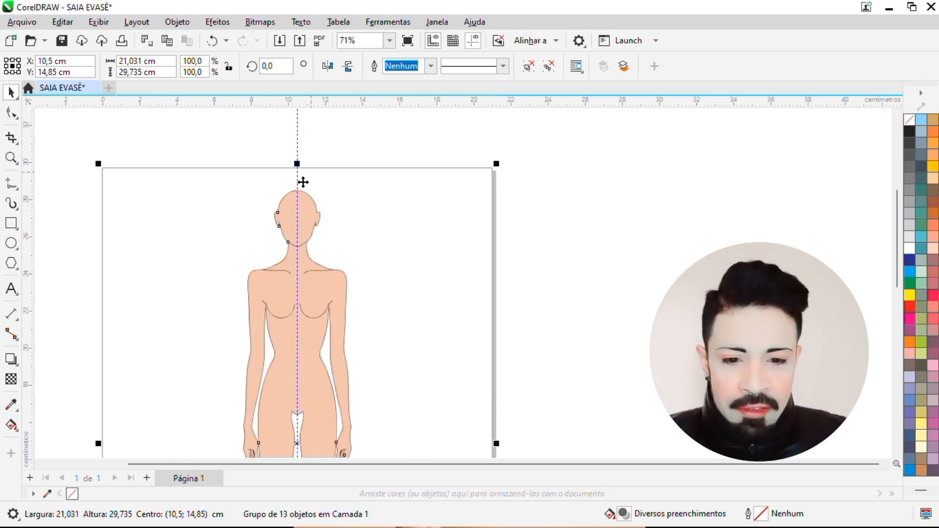
scroll(299, 218, up, 5)
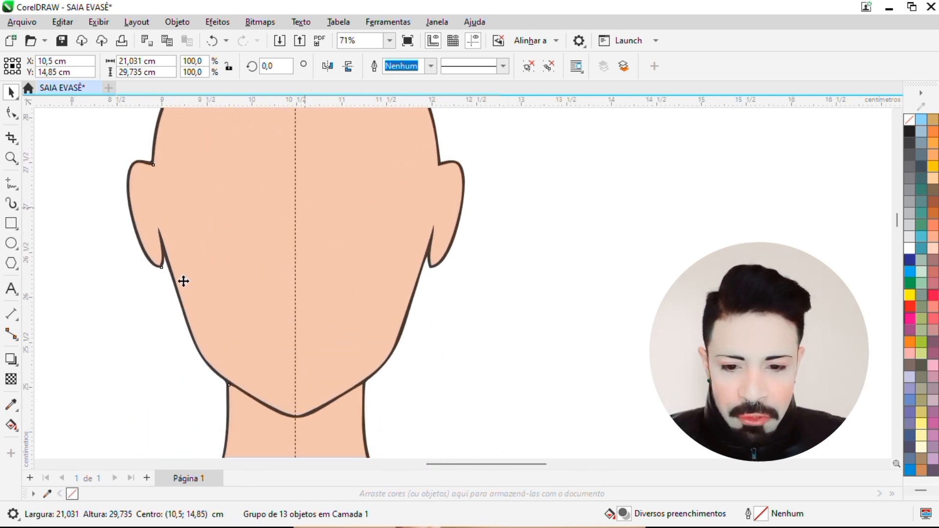
scroll(173, 260, up, 4)
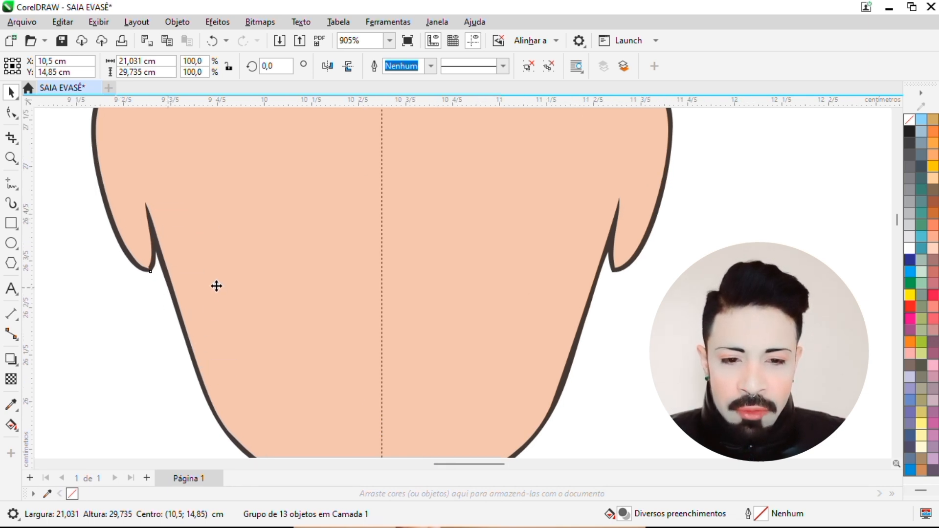
scroll(196, 267, down, 5)
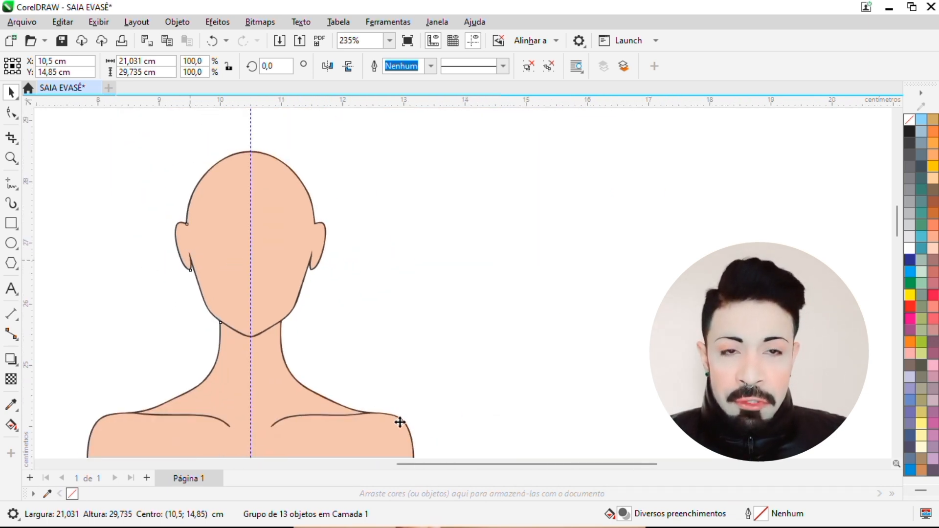
drag(472, 464, 422, 447)
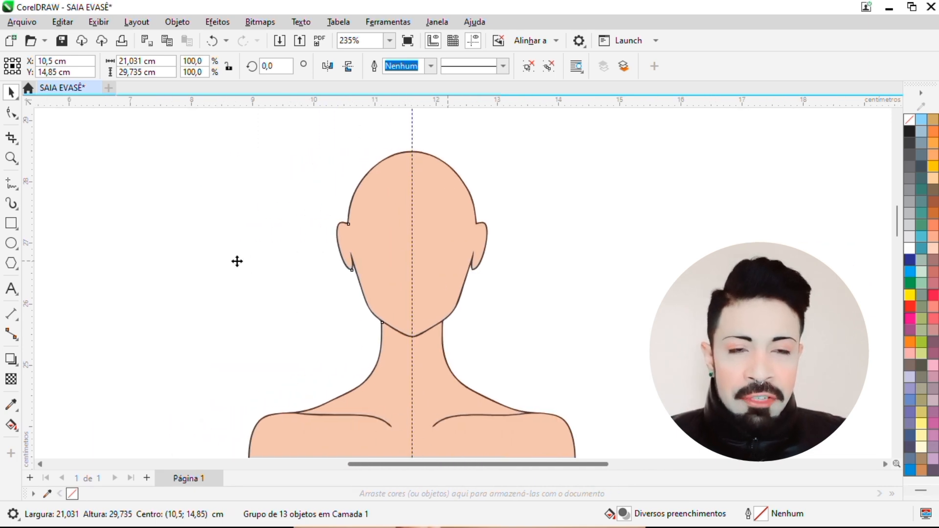
scroll(191, 258, down, 1)
scroll(190, 258, down, 5)
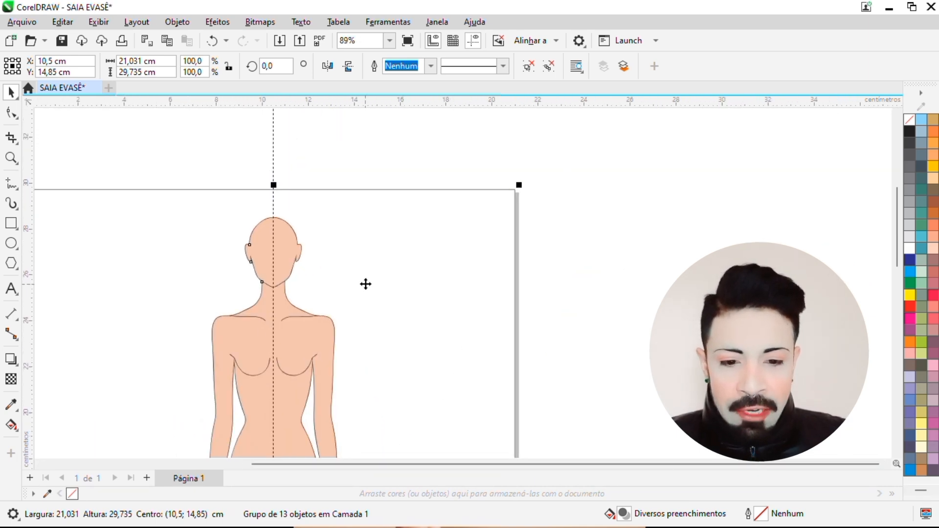
Move the traced figure group aside from the original and delete the BASE FEMININA bitmap.
drag(350, 260, 619, 269)
scroll(303, 254, down, 2)
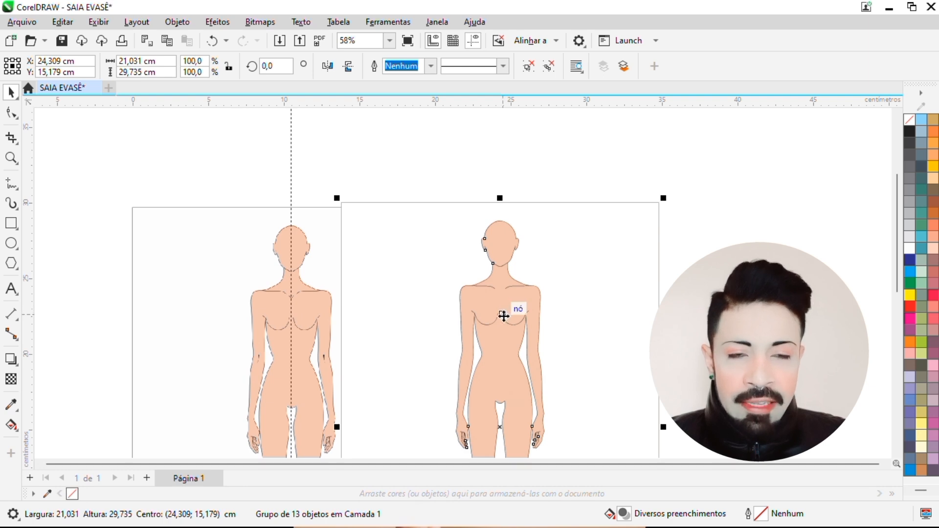
click(247, 294)
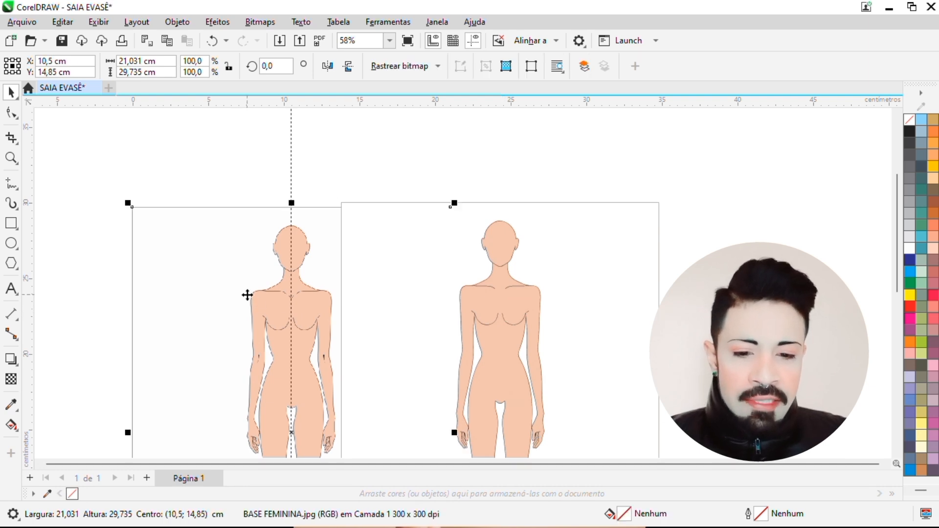
key(Delete)
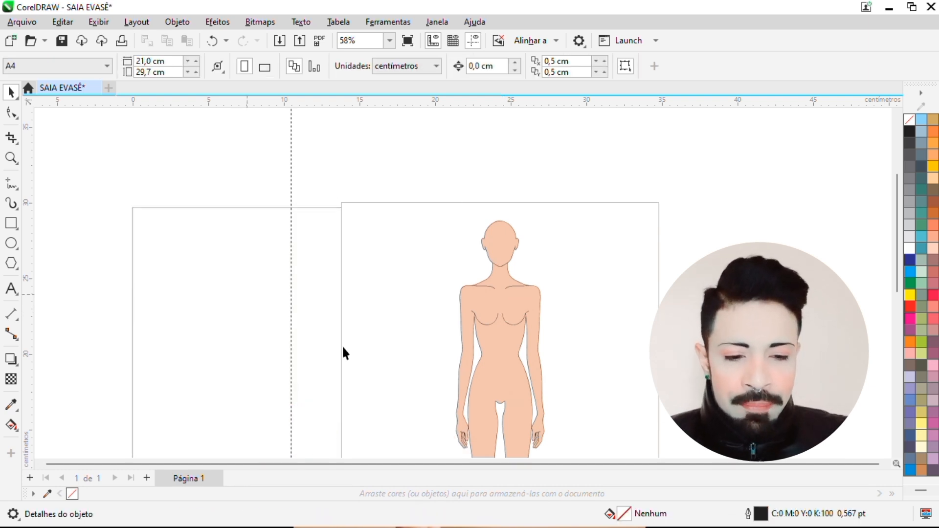
Center the traced figure group on the page, in line with the vertical guideline.
click(375, 341)
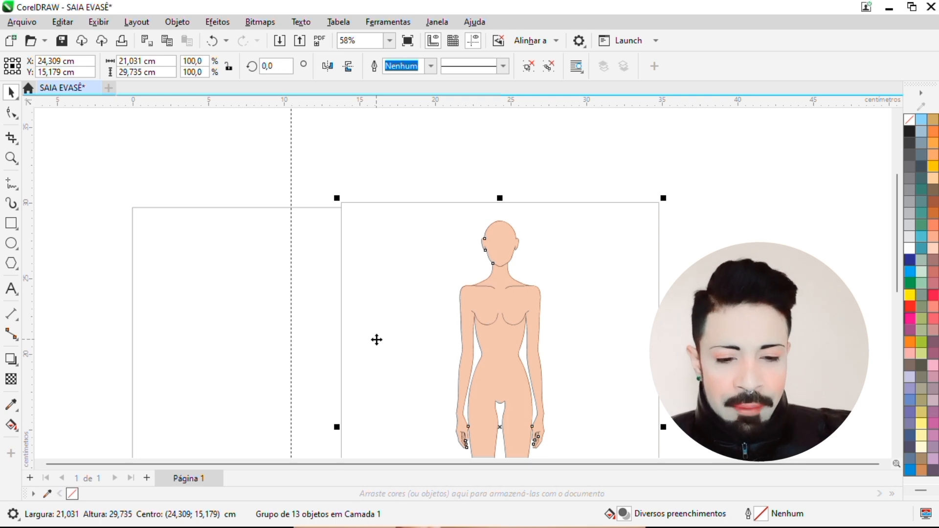
key(p)
scroll(256, 287, up, 3)
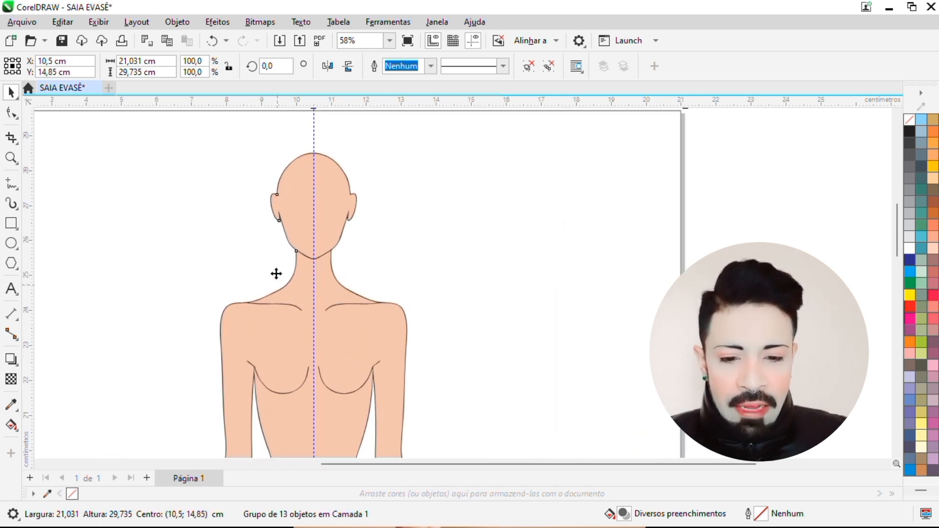
scroll(313, 211, down, 4)
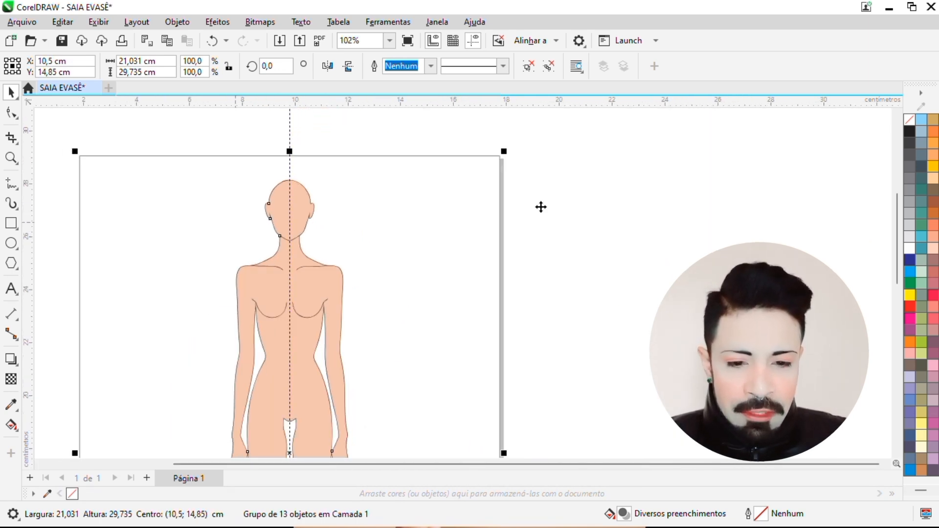
Lock the traced figure group in place and check that it cannot be selected.
drag(899, 240, 900, 259)
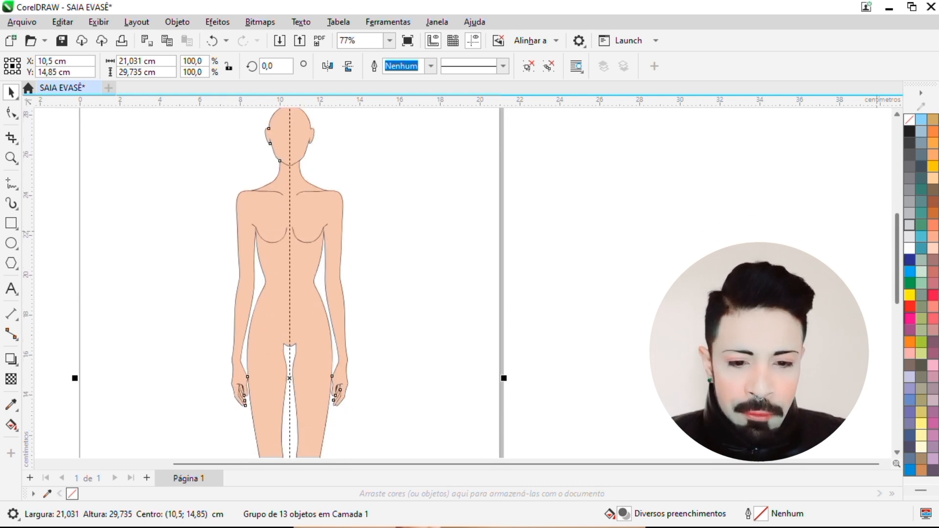
right_click(361, 173)
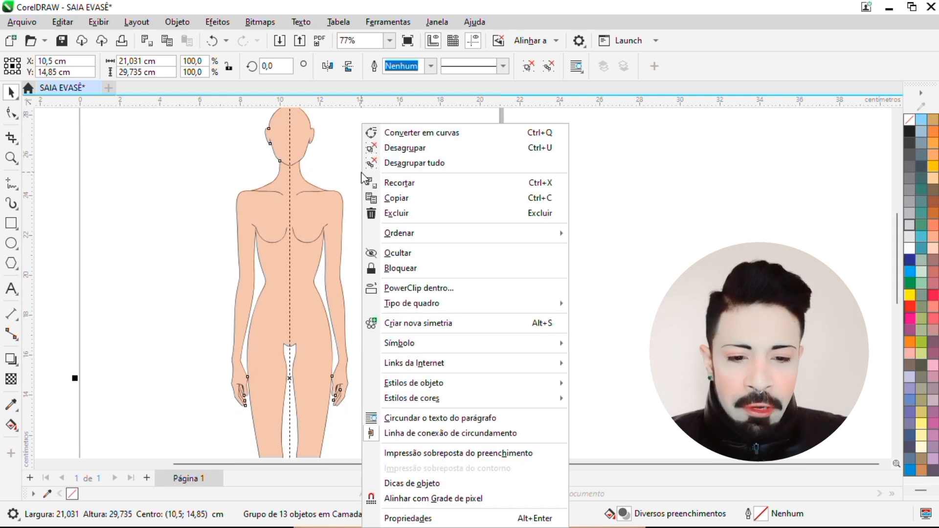
click(400, 269)
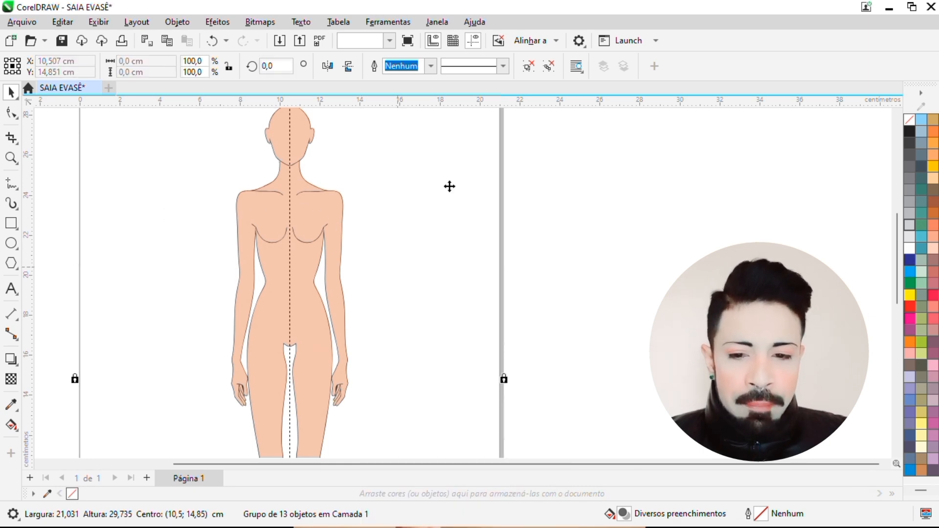
click(165, 400)
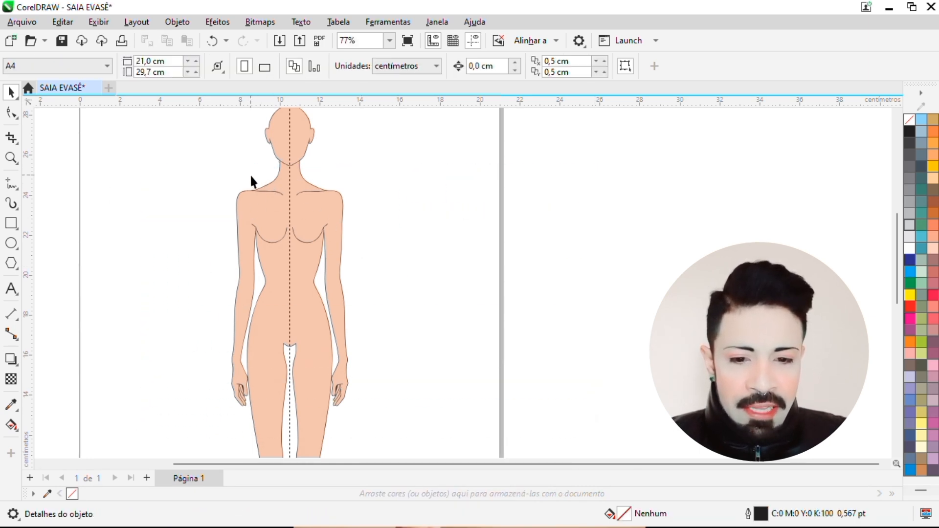
drag(195, 174, 434, 360)
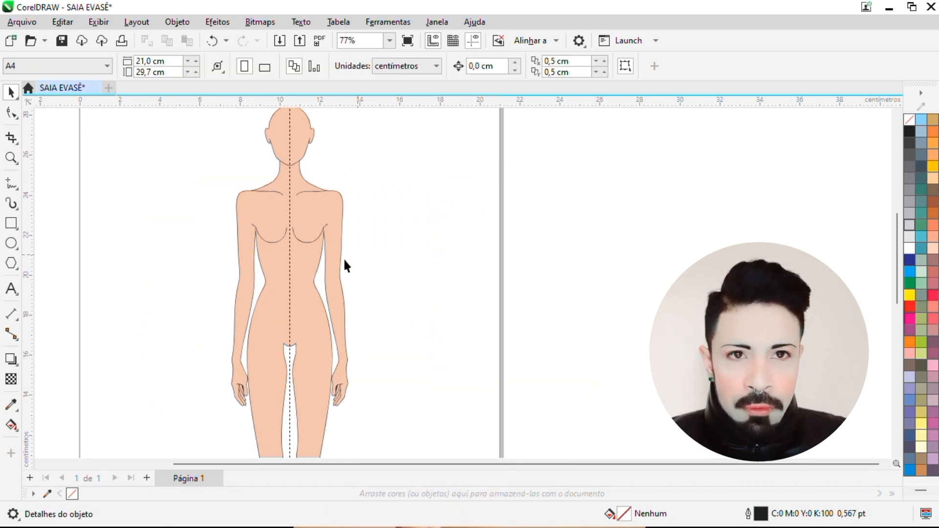
With the 3-Point Curve tool, draw the waistband's top edge from the center guideline to the left waist, about 1.22 cm long.
scroll(222, 186, down, 1)
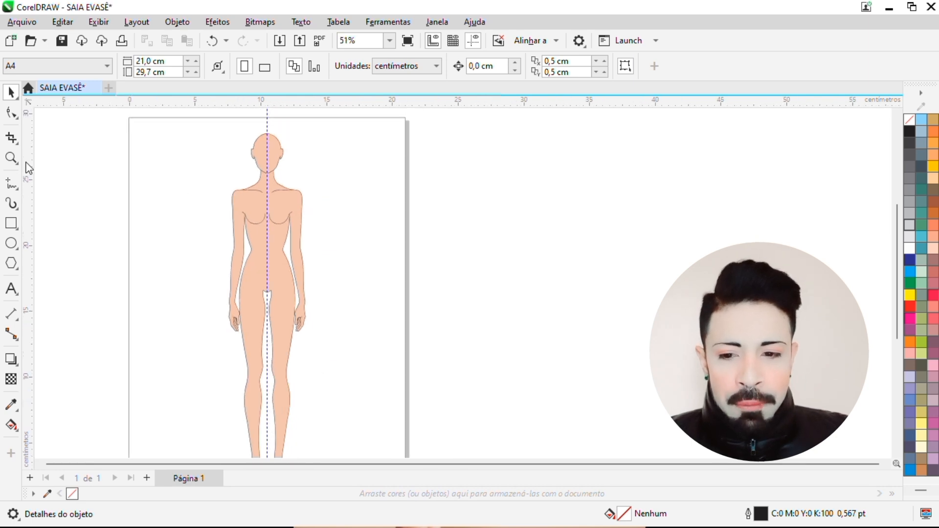
click(18, 190)
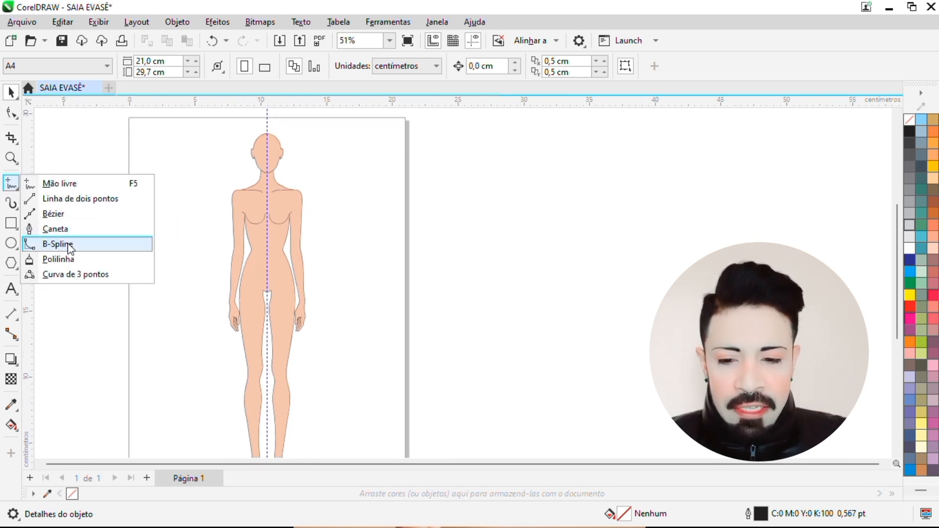
click(71, 272)
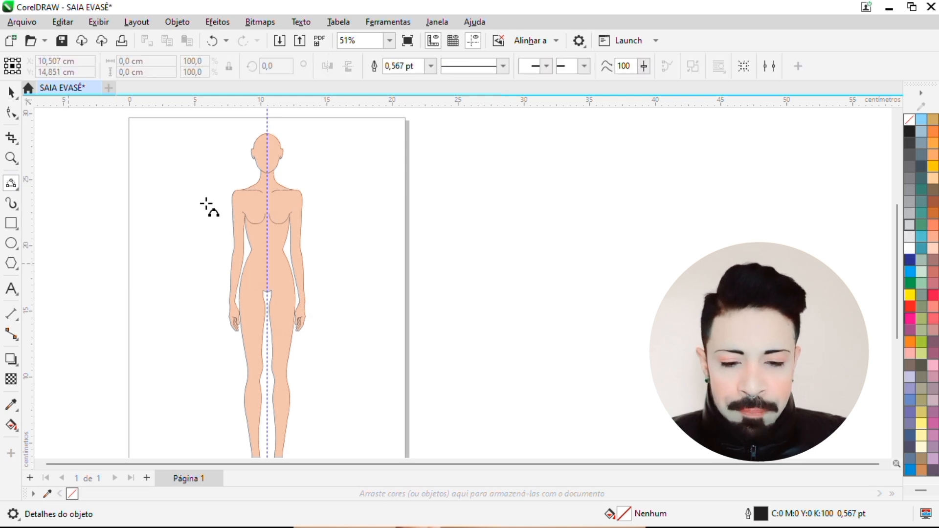
scroll(219, 235, up, 2)
scroll(319, 251, up, 4)
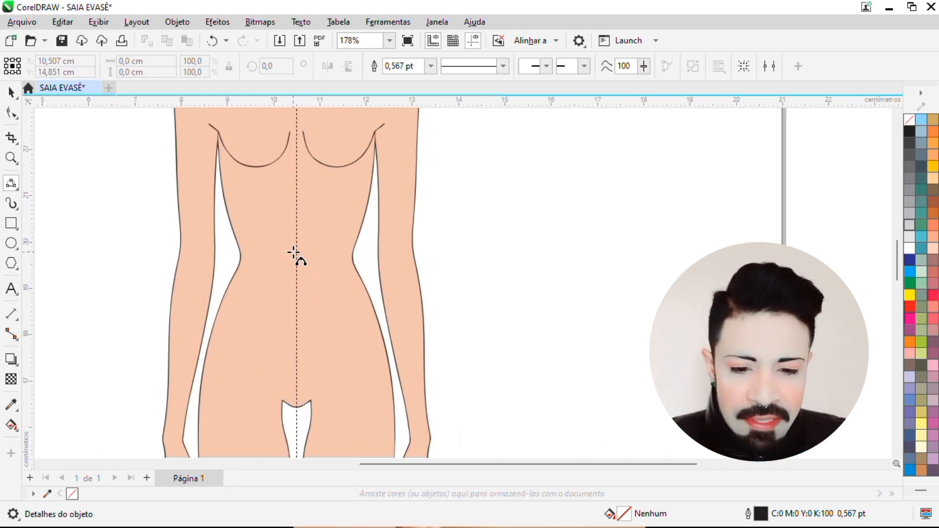
key(ctrl+z)
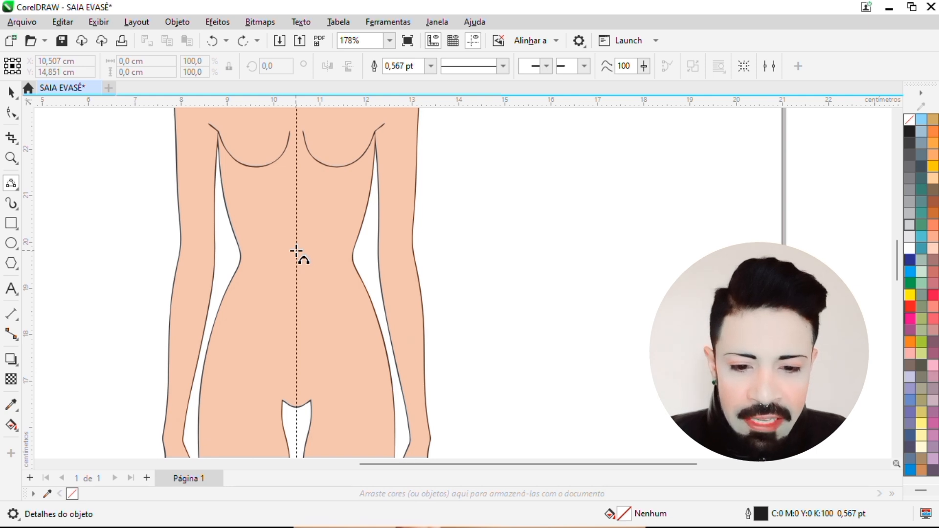
drag(297, 251, 237, 250)
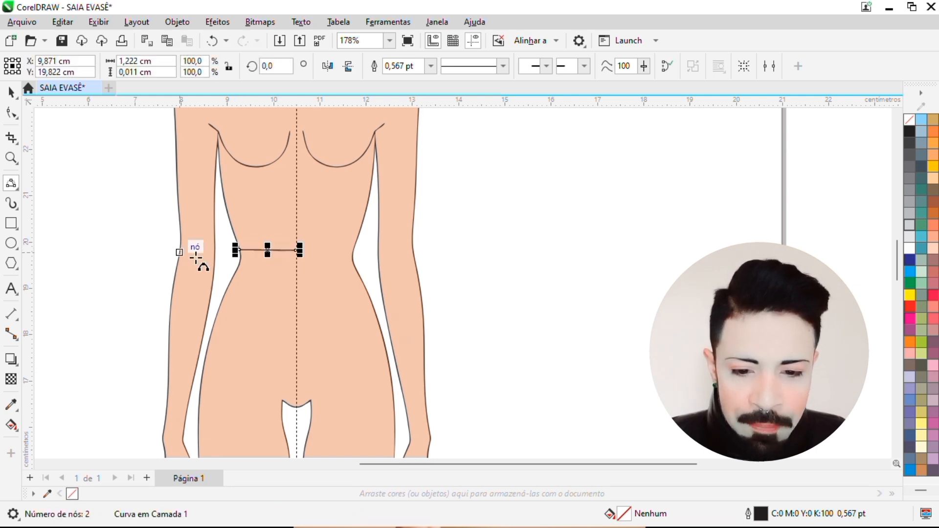
Continue the waistband outline down the side and back to the guideline, then close it into a half-waistband about 1.4 by 0.56 cm.
scroll(240, 259, up, 2)
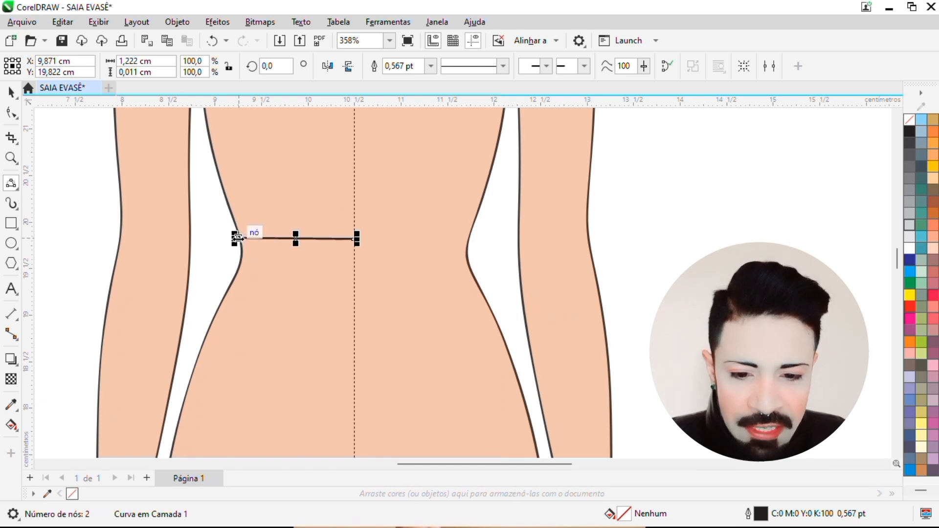
drag(236, 238, 224, 288)
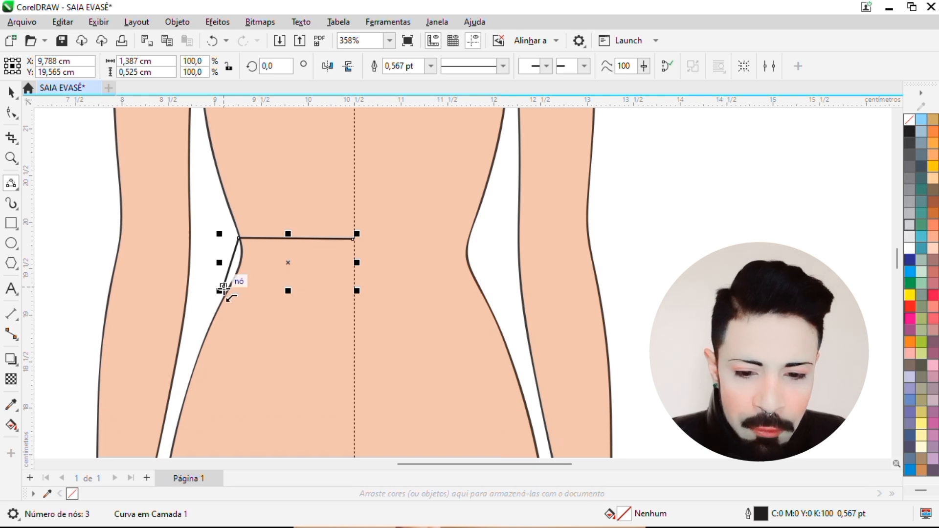
drag(224, 289, 356, 291)
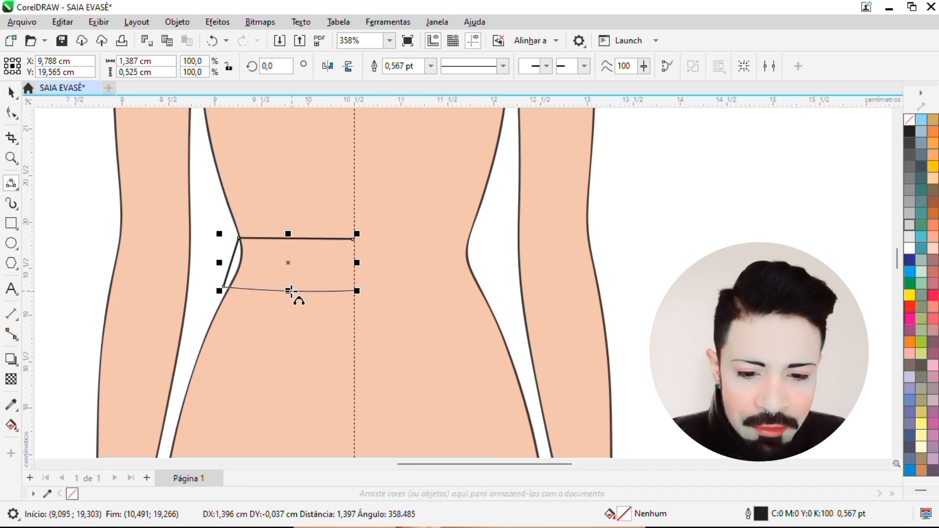
drag(290, 292, 289, 293)
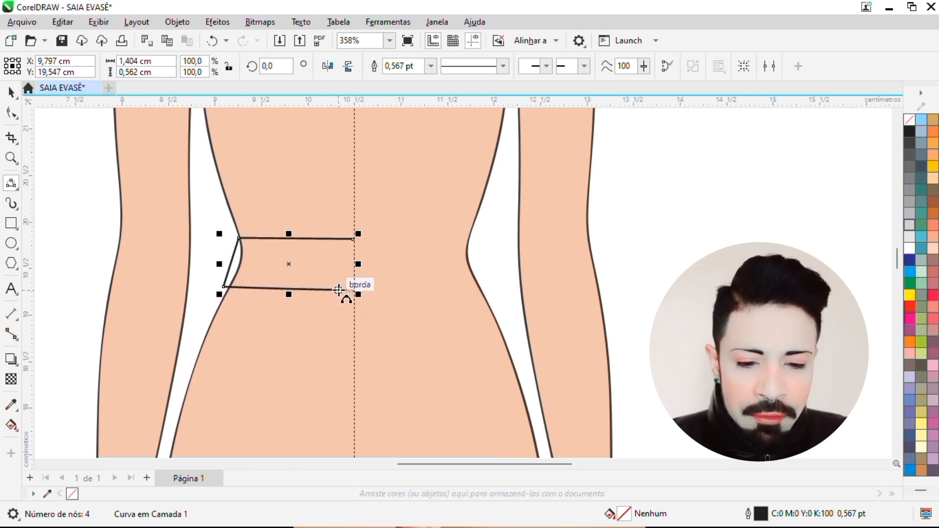
click(667, 67)
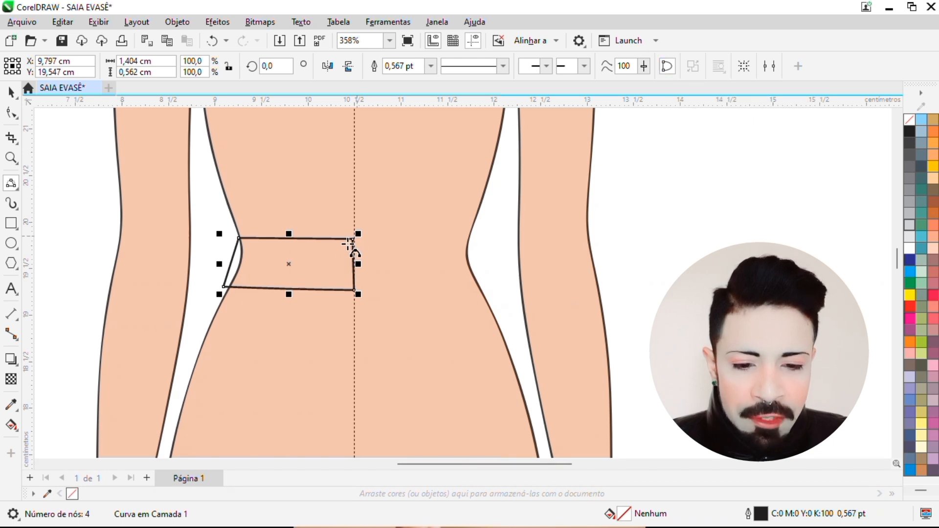
Fill the half-waistband with white and lower its upper center corner node at the vertical guideline.
click(910, 248)
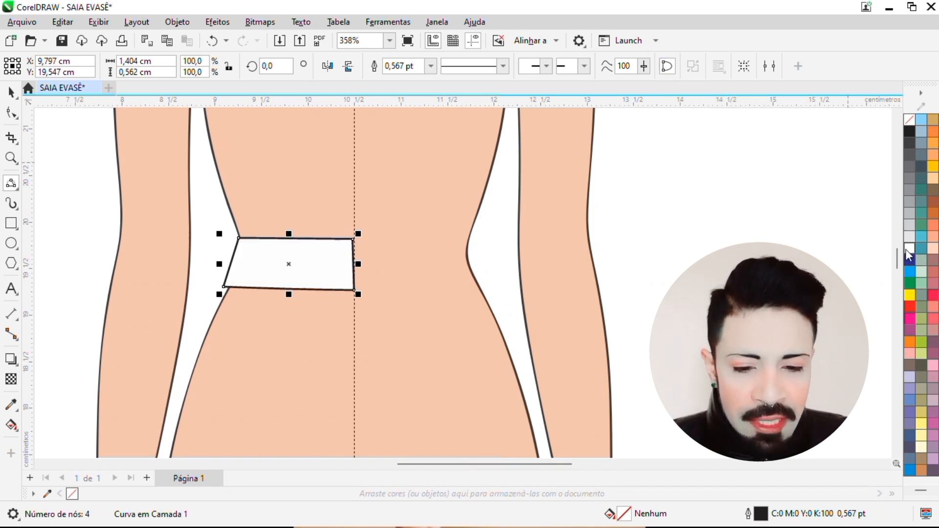
click(11, 113)
scroll(342, 234, up, 3)
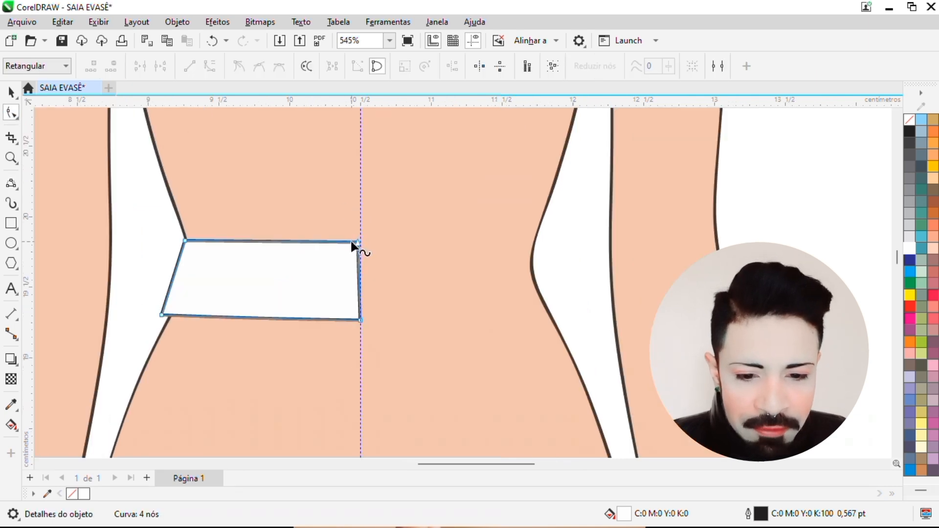
drag(361, 240, 365, 252)
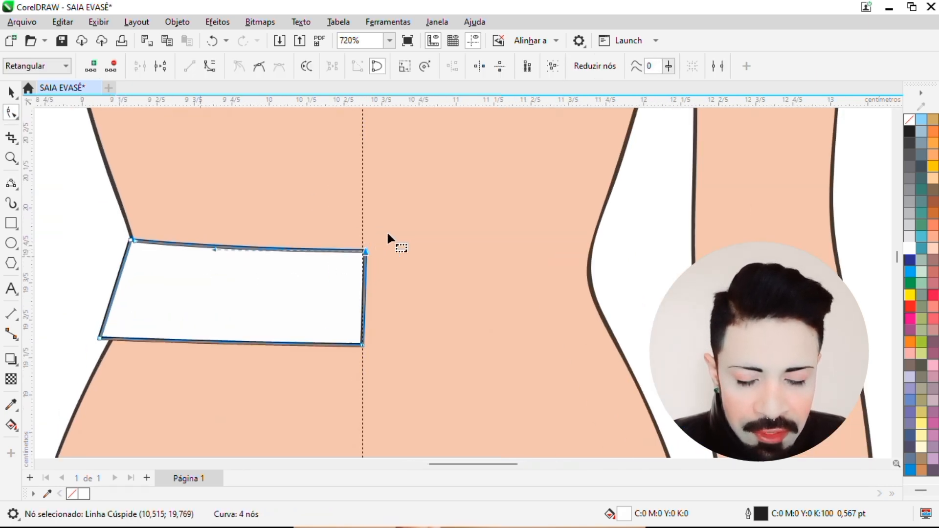
Adjust the waistband's lower and upper center corner nodes so the center edge runs along the vertical guideline.
click(362, 345)
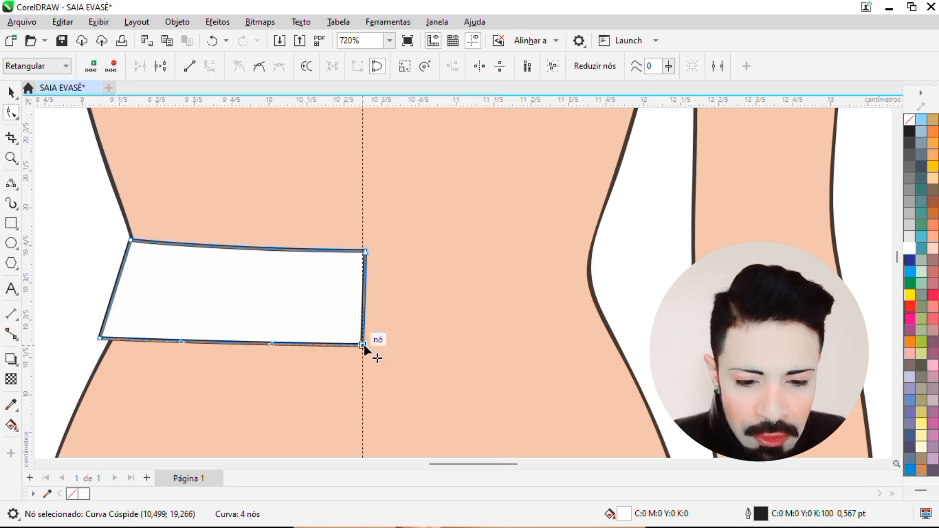
scroll(365, 344, up, 2)
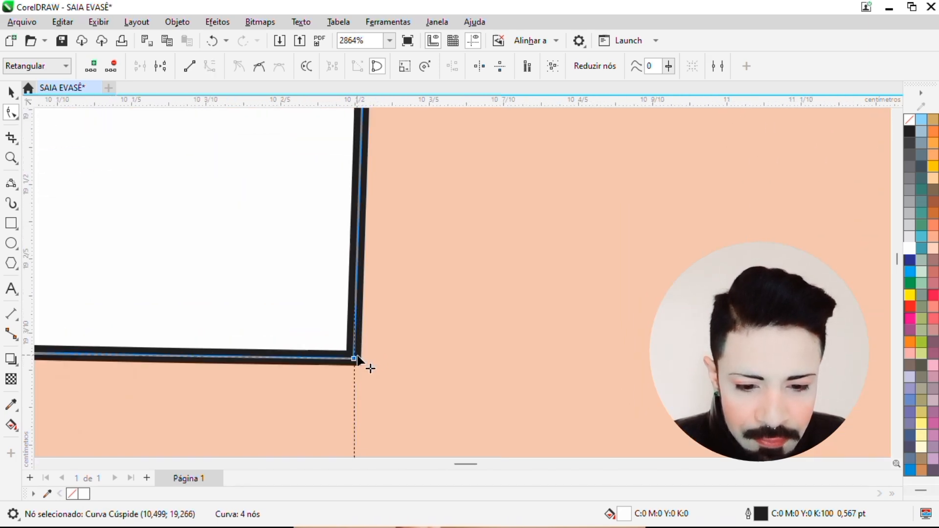
drag(359, 359, 362, 356)
scroll(363, 356, down, 1)
click(371, 169)
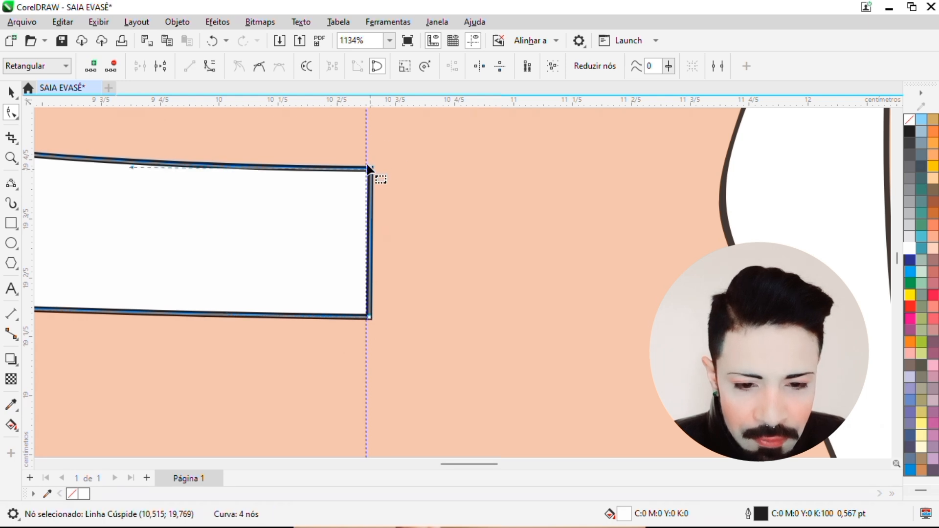
scroll(371, 169, up, 1)
drag(365, 216, 352, 219)
scroll(353, 219, down, 3)
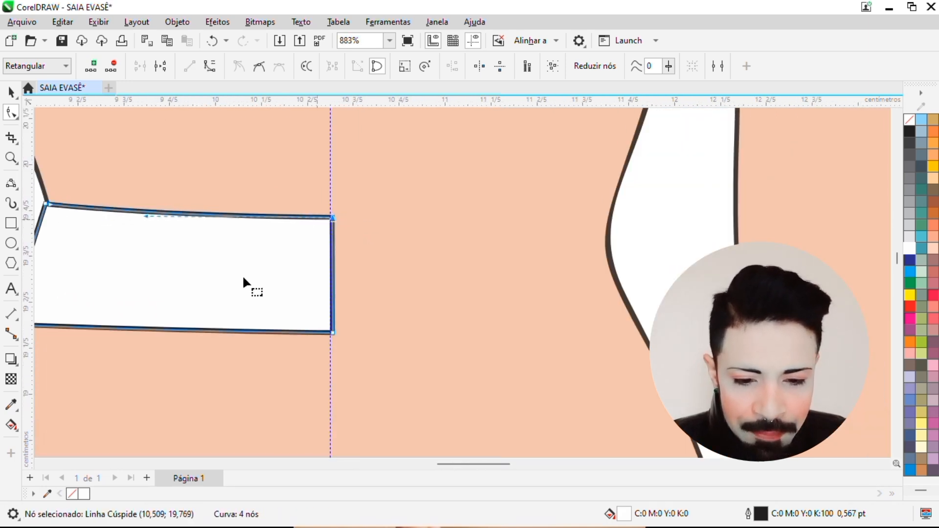
Move the waistband's lower outer corner in toward the body contour and convert the outer side edge to a straight line.
drag(462, 459, 433, 463)
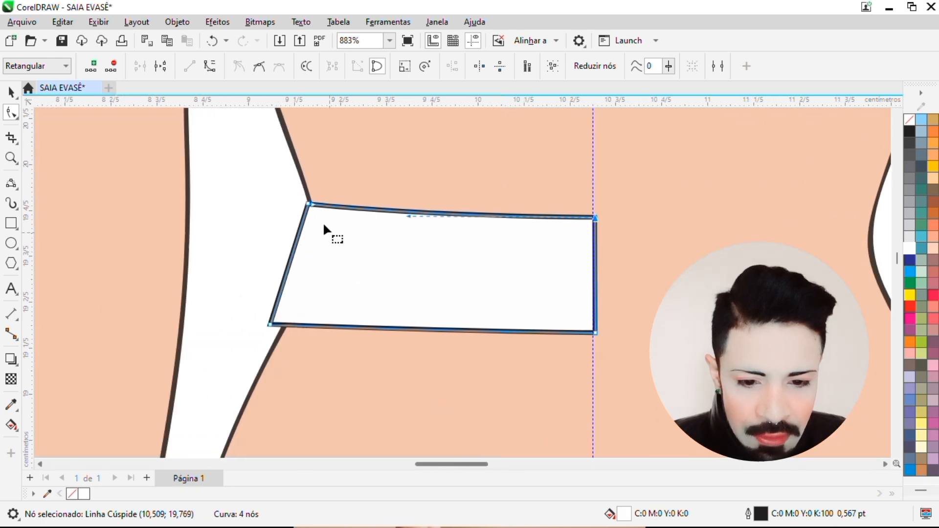
scroll(298, 216, up, 1)
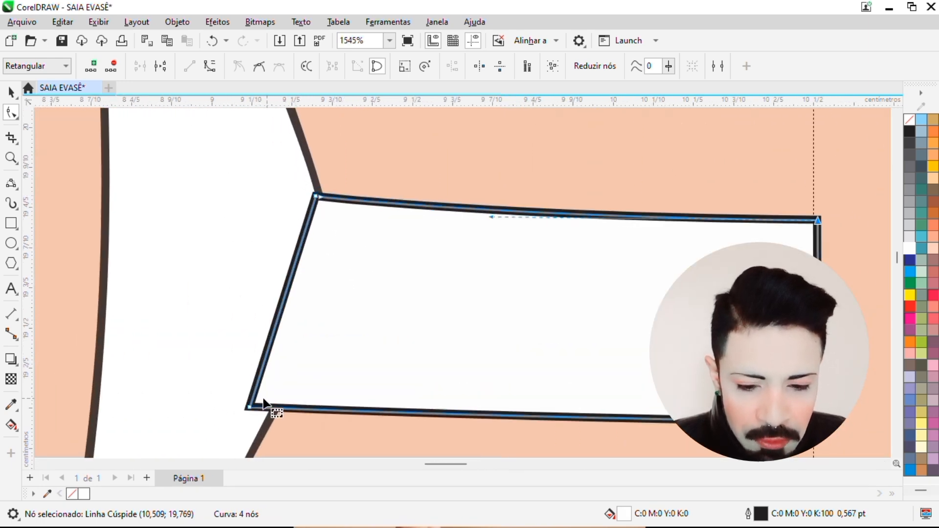
click(249, 408)
drag(249, 409, 334, 387)
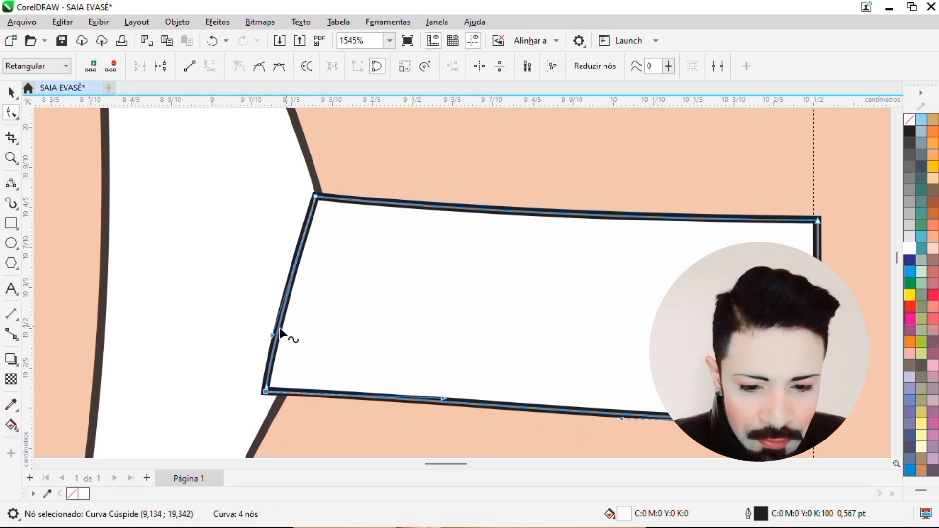
click(189, 69)
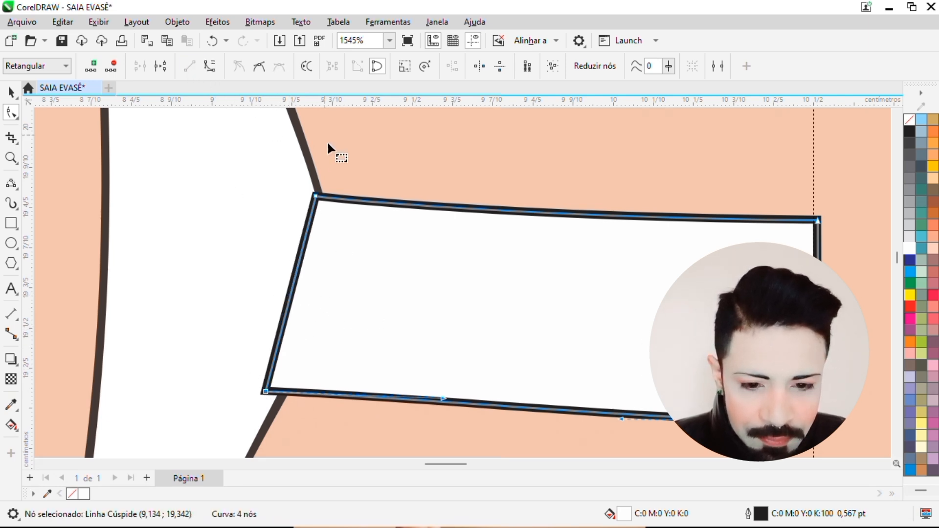
Nudge the waistband's upper outer corner node slightly outward past the waist contour and finish the node editing.
scroll(325, 156, up, 2)
click(308, 216)
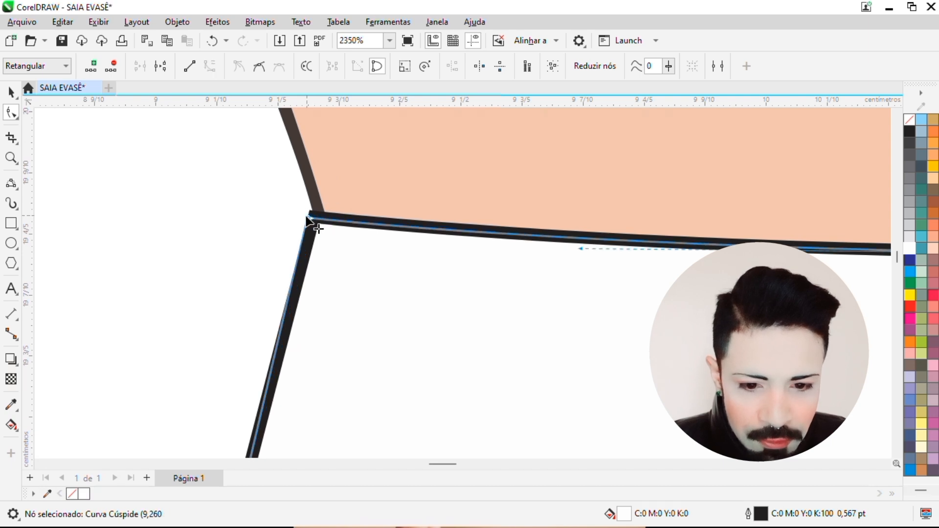
drag(307, 217, 305, 217)
scroll(299, 213, down, 5)
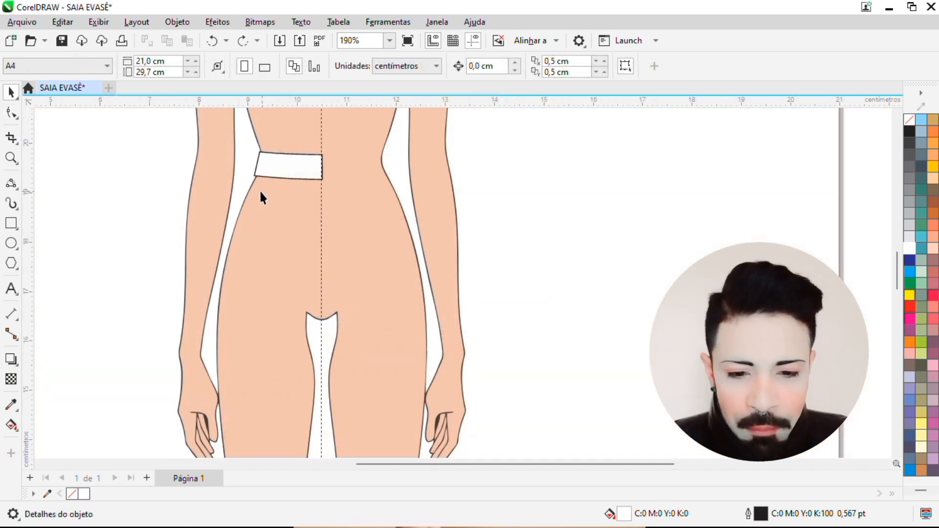
With the 3-Point Curve tool, draw the skirt's top edge along the waistband's bottom, plus a flared side about 8.87 cm long.
click(18, 191)
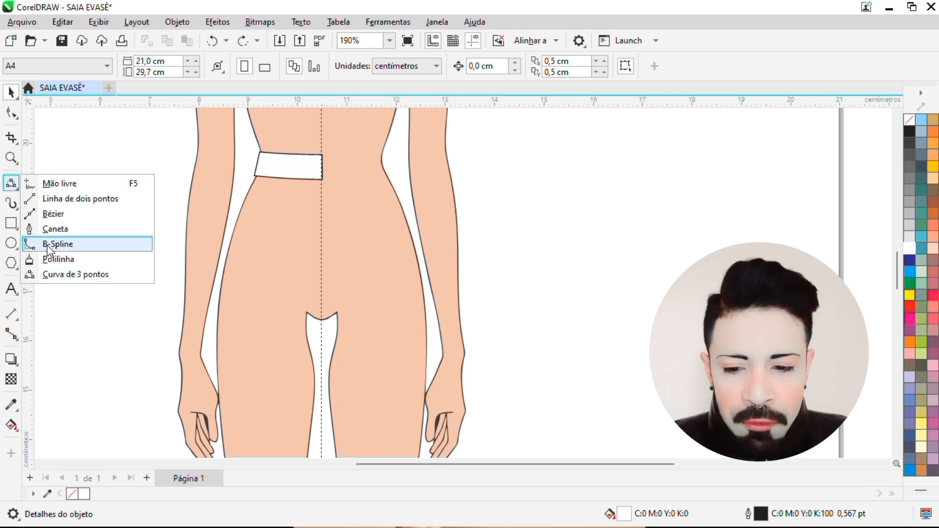
click(54, 275)
click(323, 180)
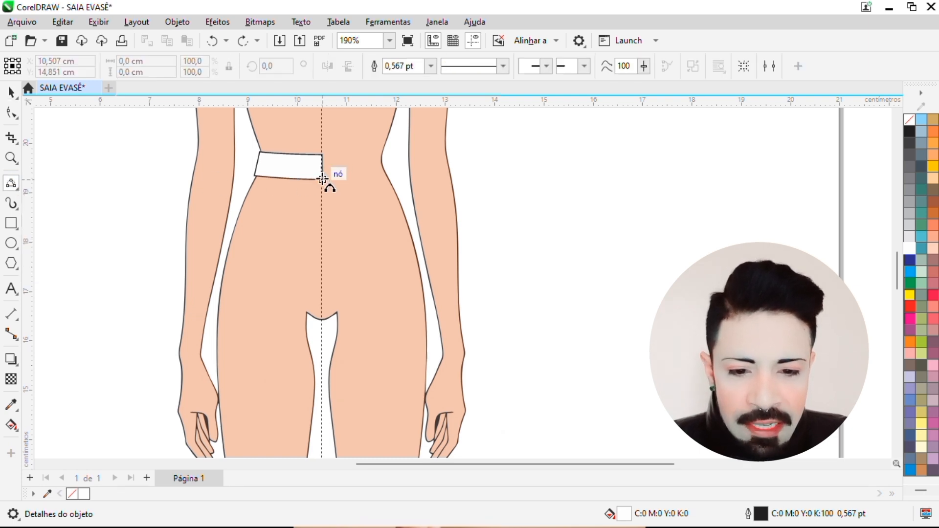
drag(323, 180, 255, 177)
click(254, 177)
scroll(289, 167, down, 2)
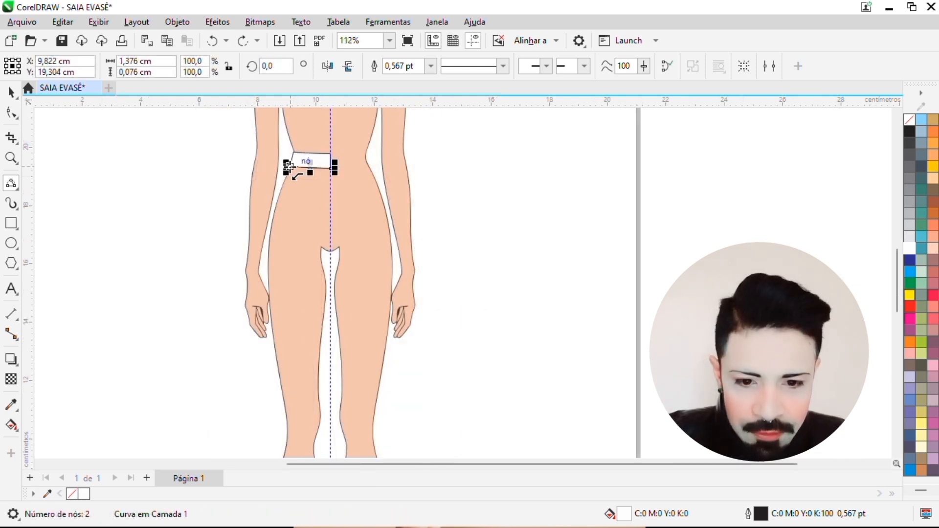
drag(288, 167, 183, 402)
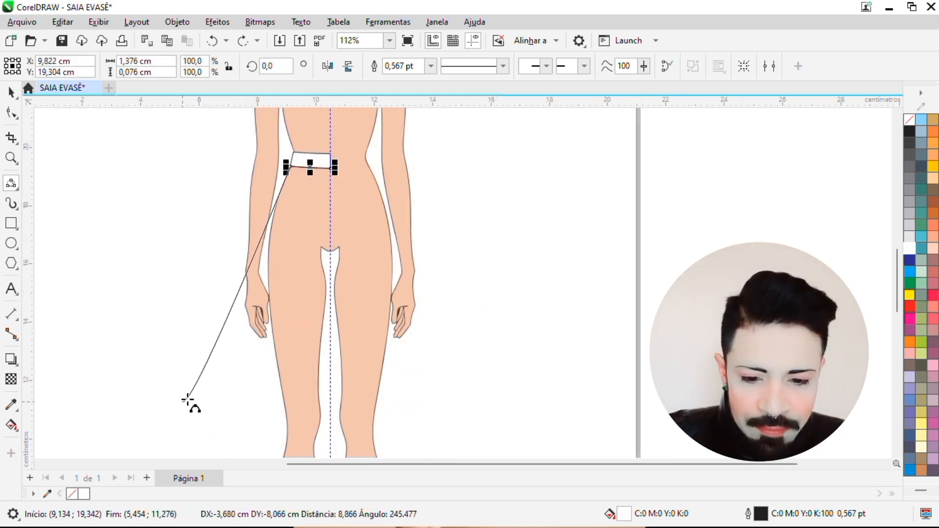
click(211, 359)
Draw the curved hem to the center guideline and close the outline into a half-skirt about 5.08 by 8.56 cm.
scroll(183, 403, up, 1)
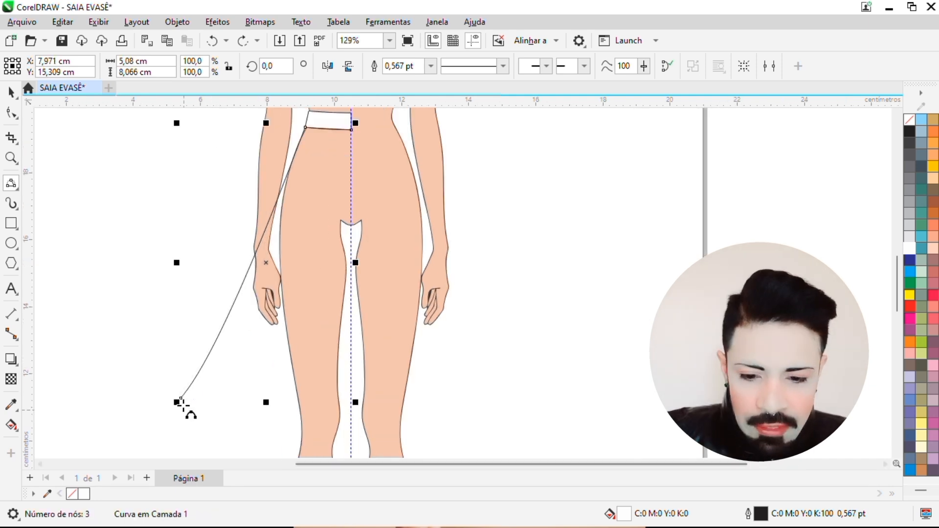
drag(180, 401, 350, 414)
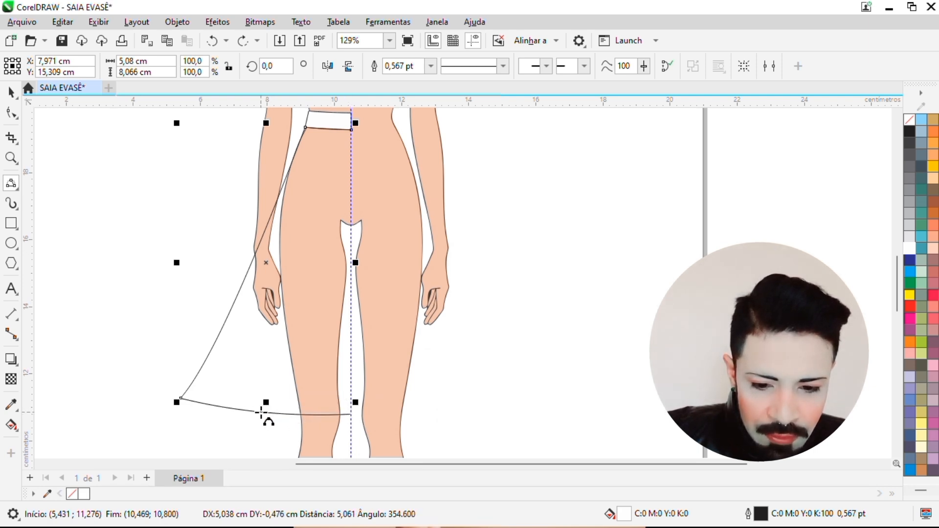
click(262, 414)
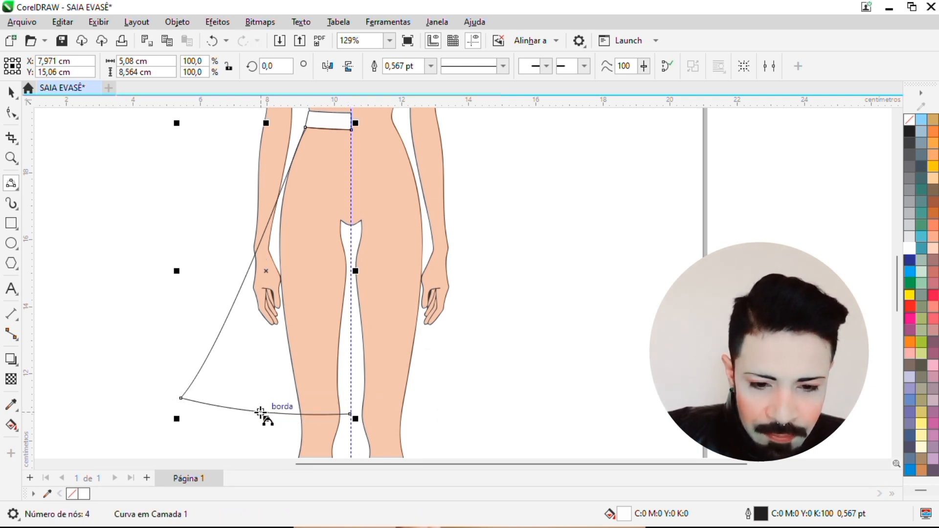
click(667, 67)
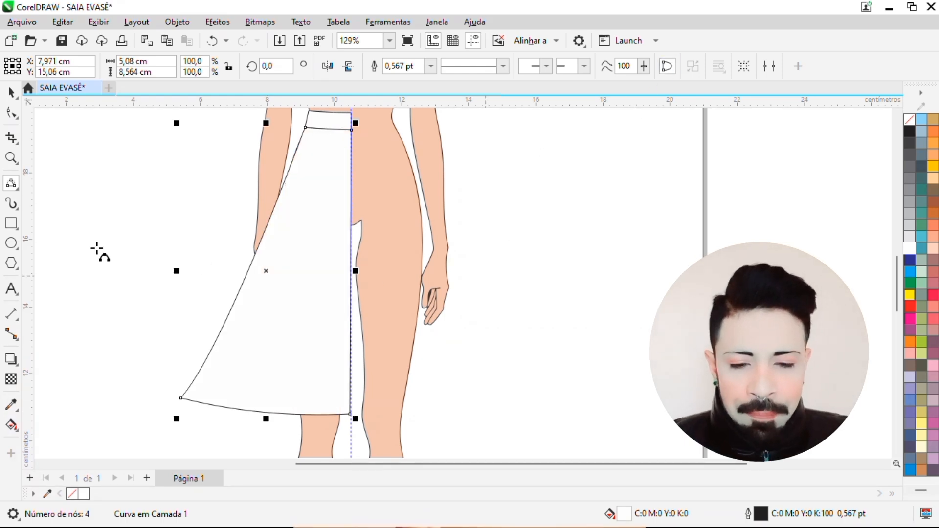
click(11, 93)
click(481, 264)
Reshape the half-skirt's side by pulling the upper curve handle of its waist corner outward so the edge rounds over the hip.
click(16, 115)
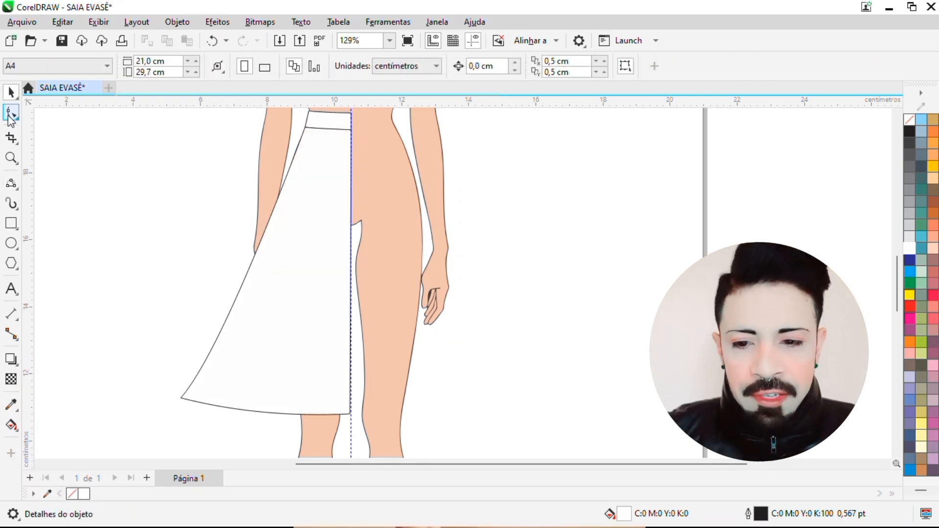
click(313, 165)
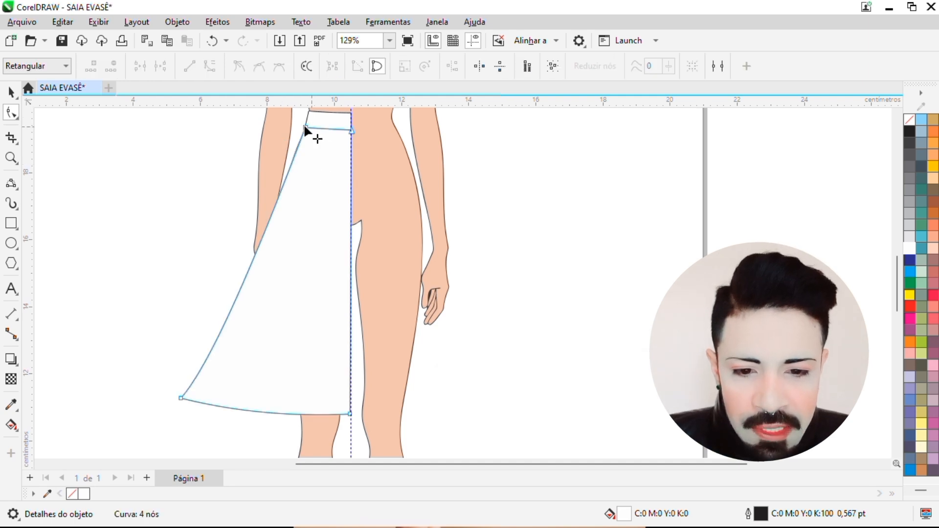
click(306, 128)
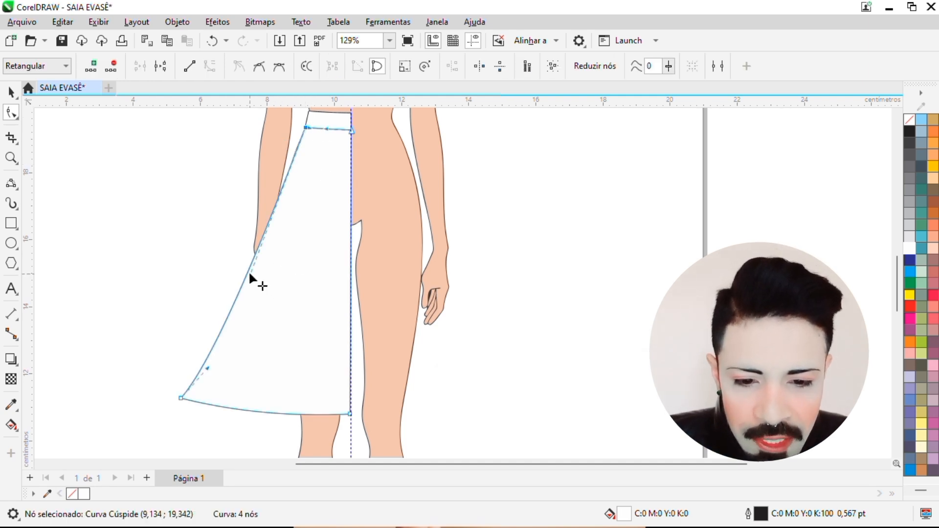
drag(249, 276, 262, 154)
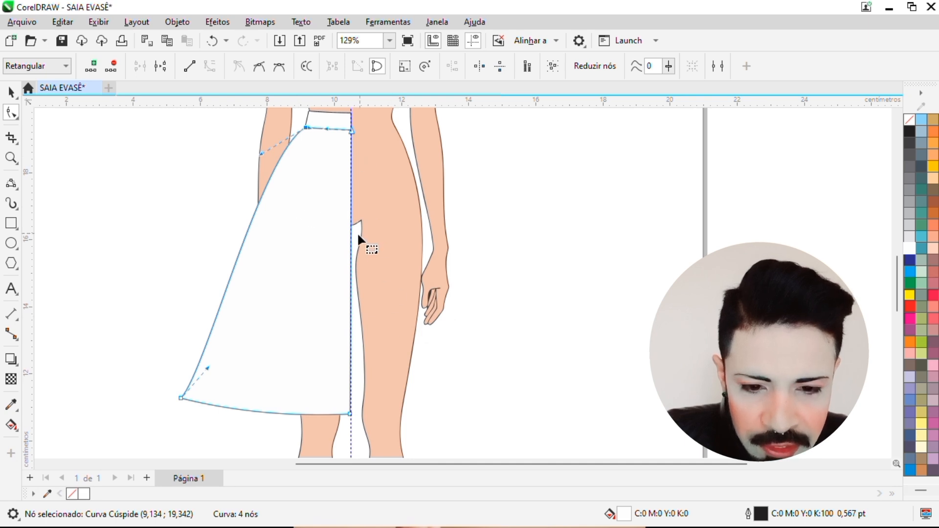
Move the hem's center corner node onto the vertical guideline and check the skirt's center edge at the waistband.
scroll(357, 232, down, 2)
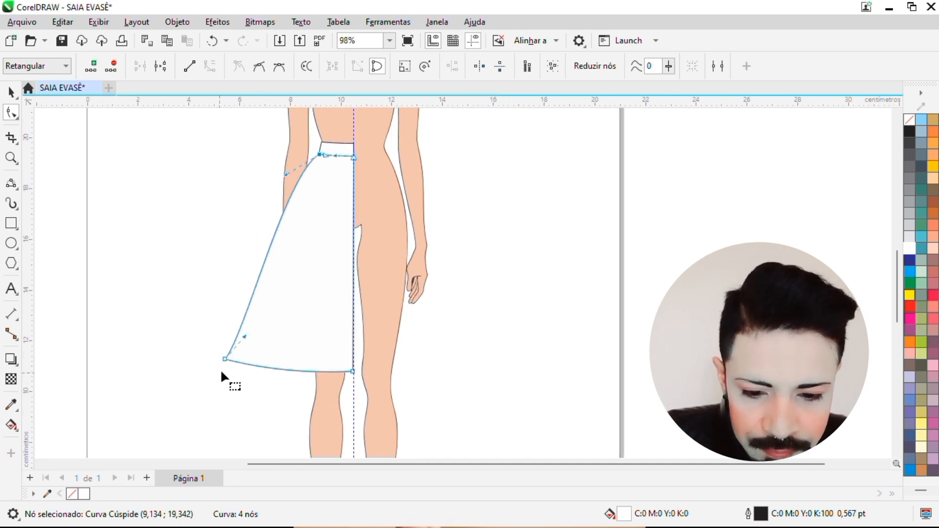
scroll(356, 387, up, 4)
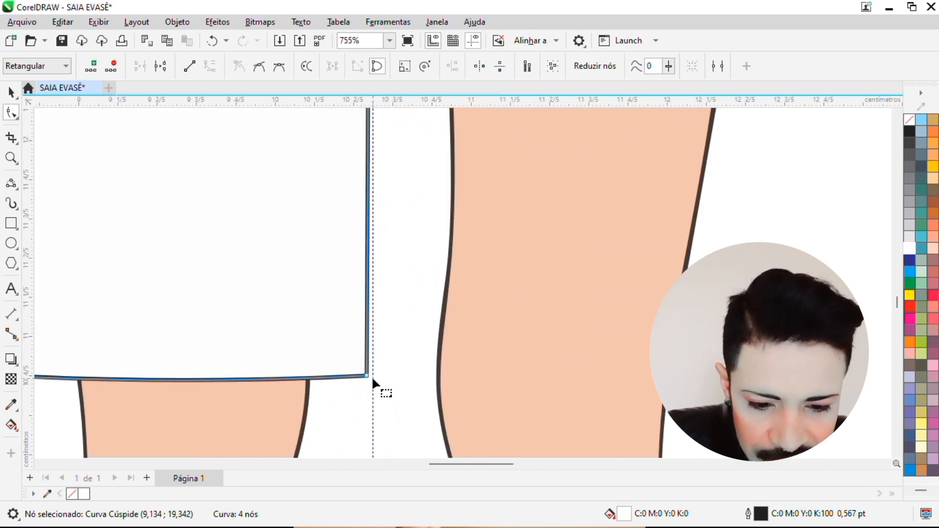
drag(372, 378, 374, 377)
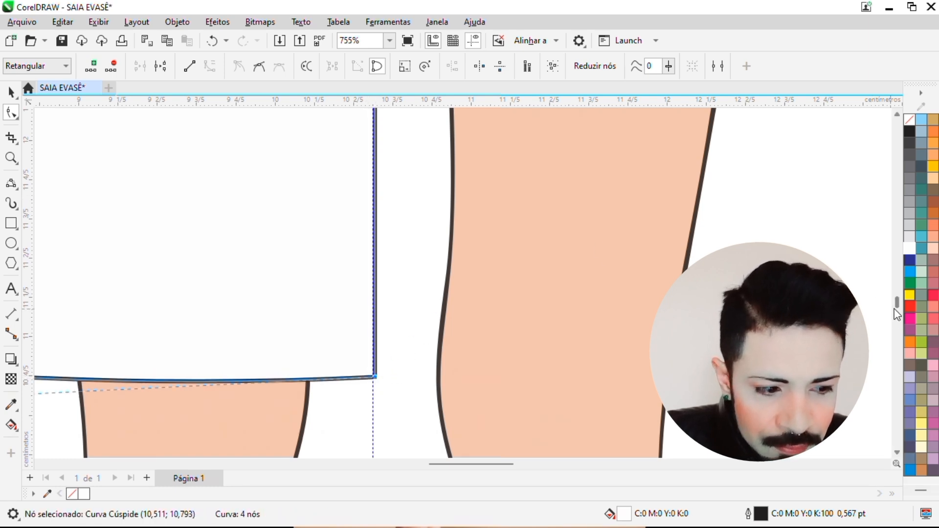
drag(895, 302, 898, 258)
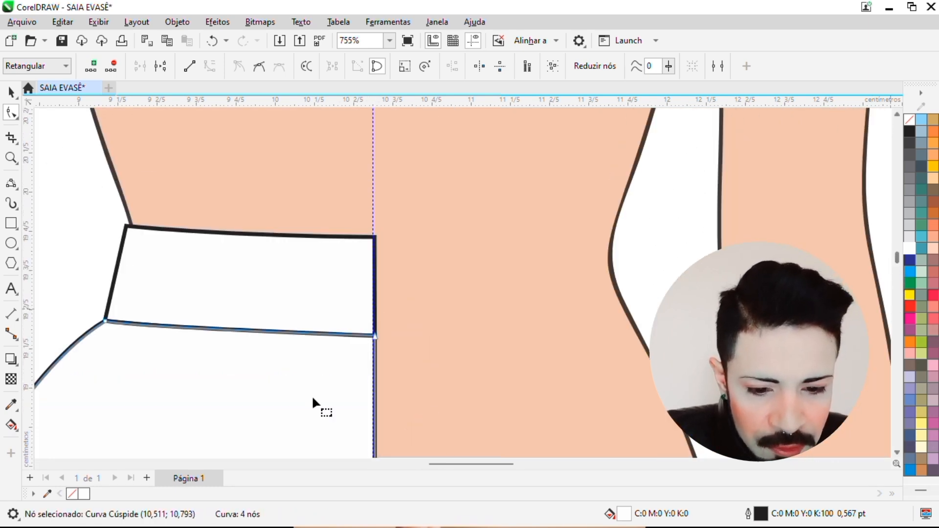
Select the half-waistband and half-skirt together and create a horizontally mirrored copy on the other side of the center guideline.
scroll(399, 340, down, 5)
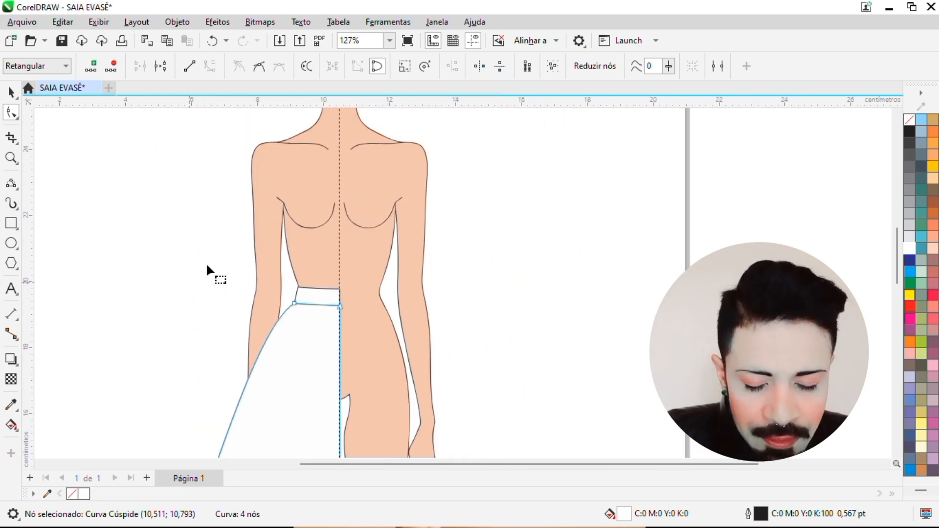
scroll(205, 240, down, 2)
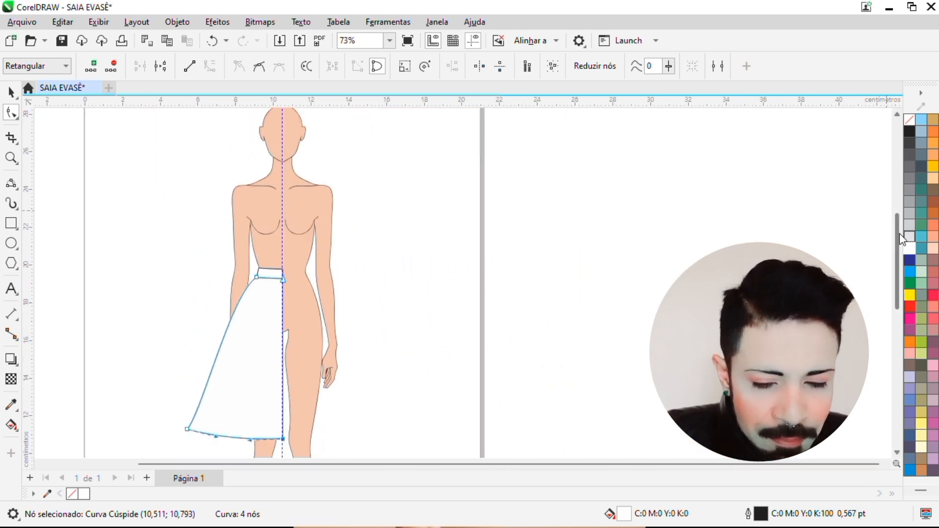
drag(898, 233, 898, 241)
scroll(248, 234, up, 1)
scroll(249, 234, down, 1)
key(space)
click(228, 225)
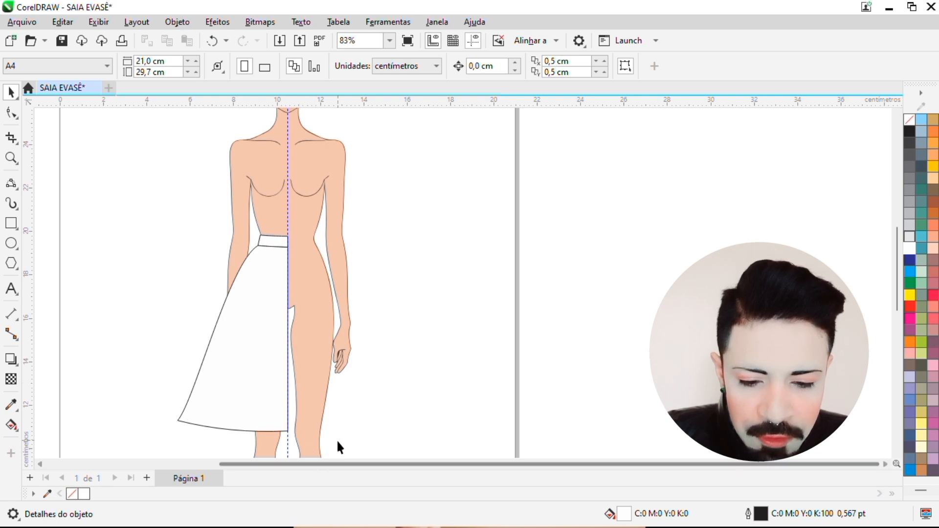
drag(301, 439, 137, 206)
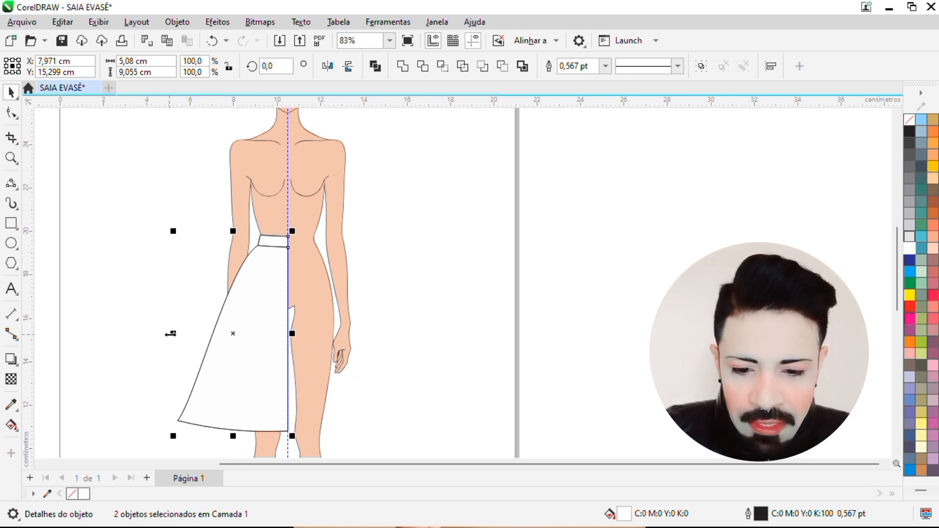
drag(173, 335, 301, 337)
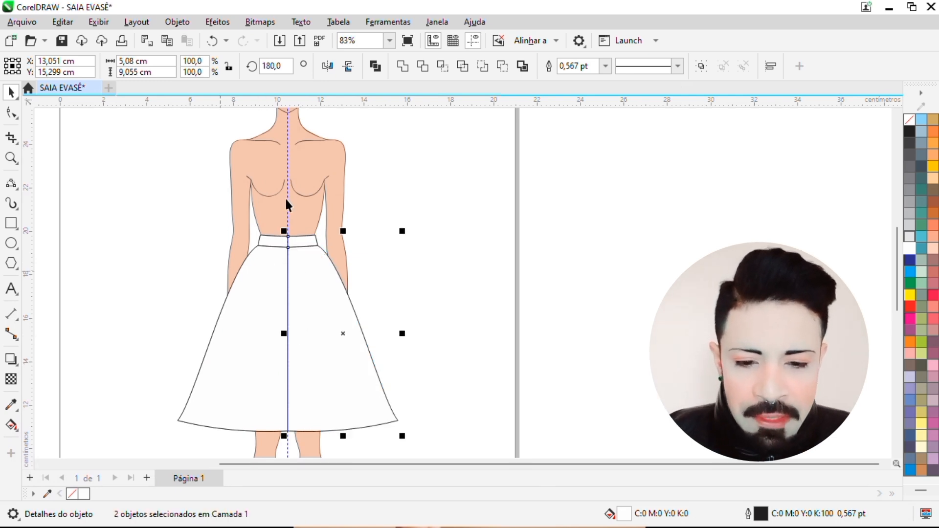
scroll(288, 206, up, 6)
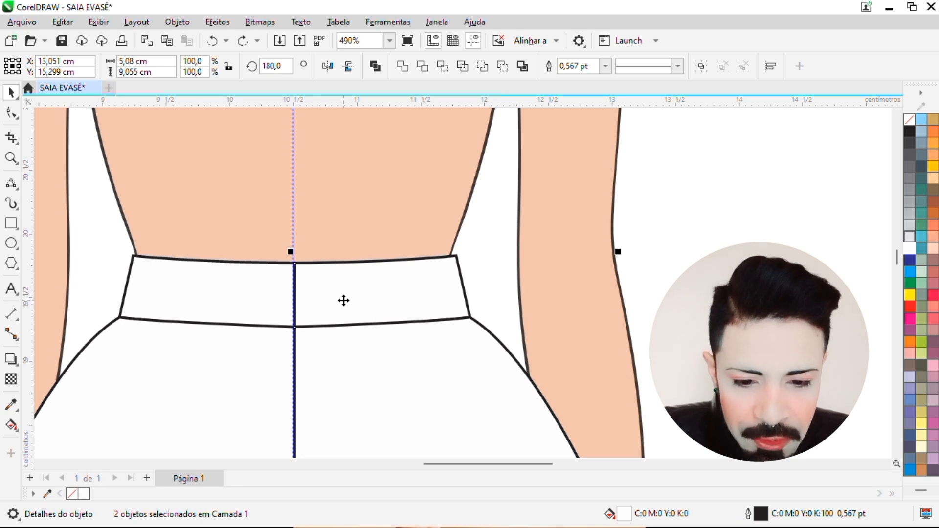
Shift the mirrored waistband and skirt halves slightly toward the center so they meet the original halves at the guideline.
drag(344, 300, 341, 301)
scroll(336, 300, down, 5)
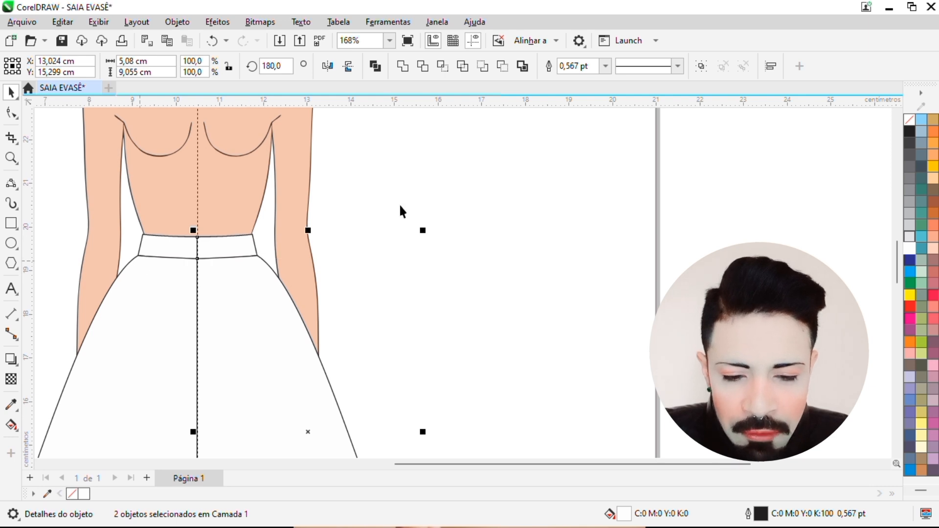
click(473, 206)
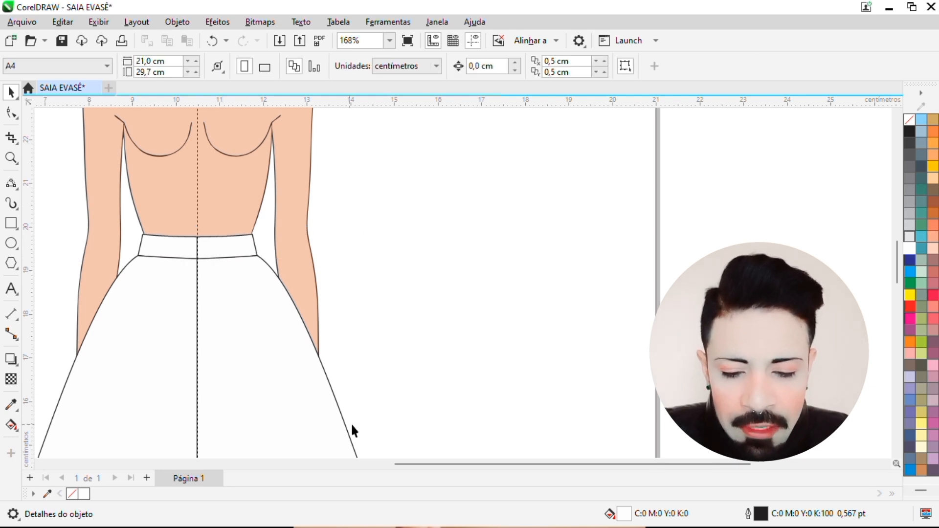
Select both waistband halves and weld them into a single shape.
drag(434, 465, 424, 465)
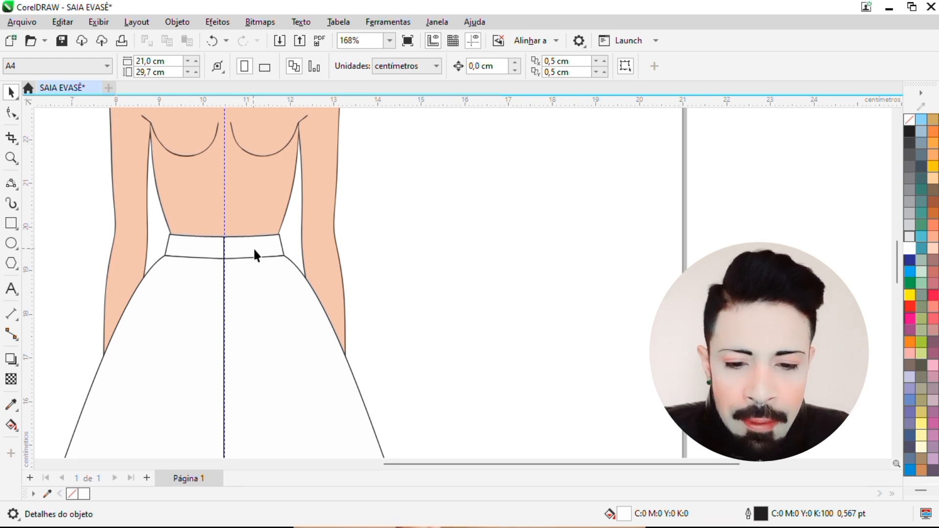
drag(466, 466, 459, 466)
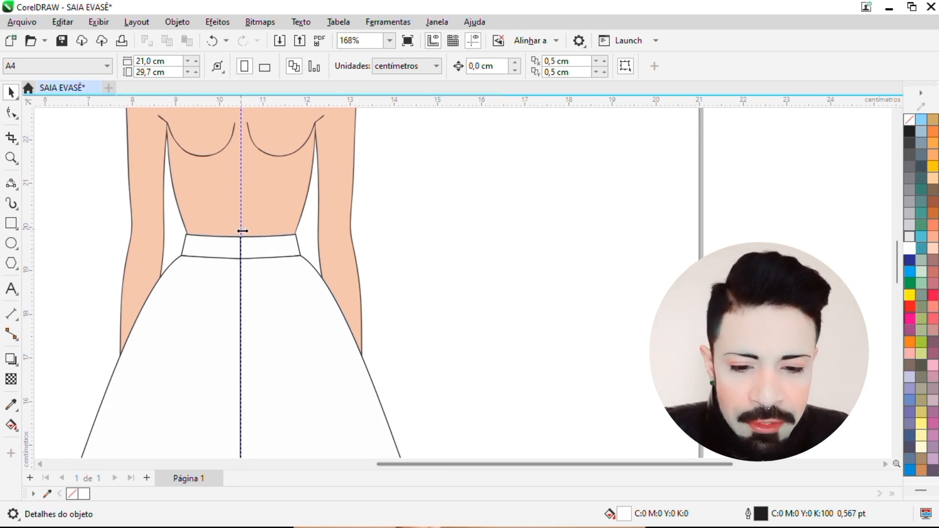
click(269, 247)
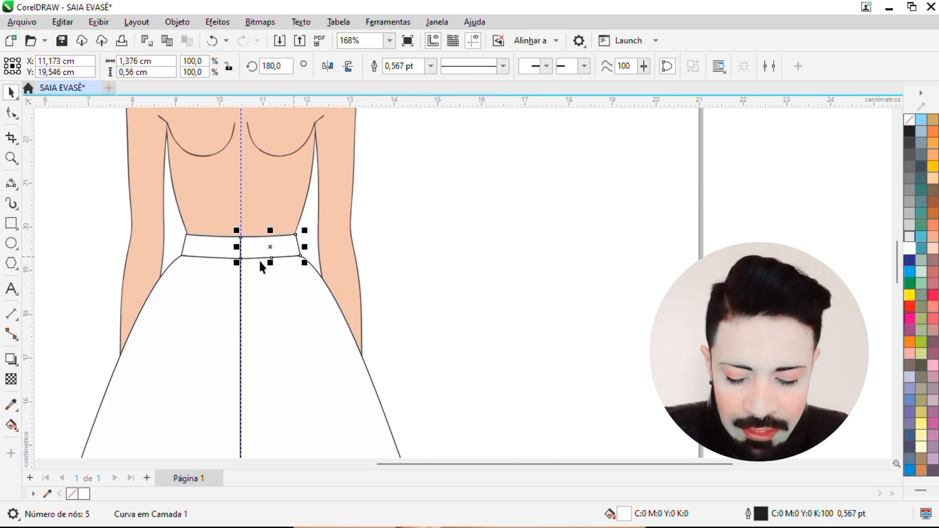
shift+click(216, 247)
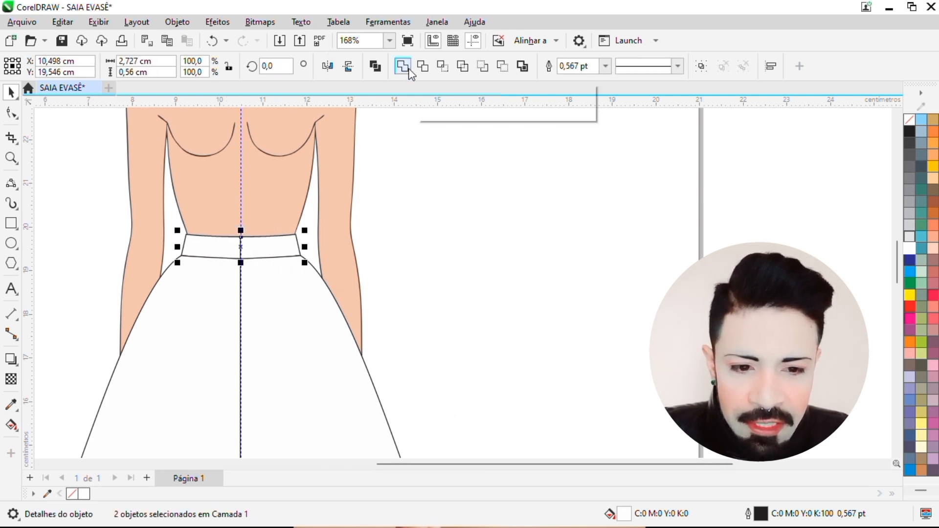
click(409, 70)
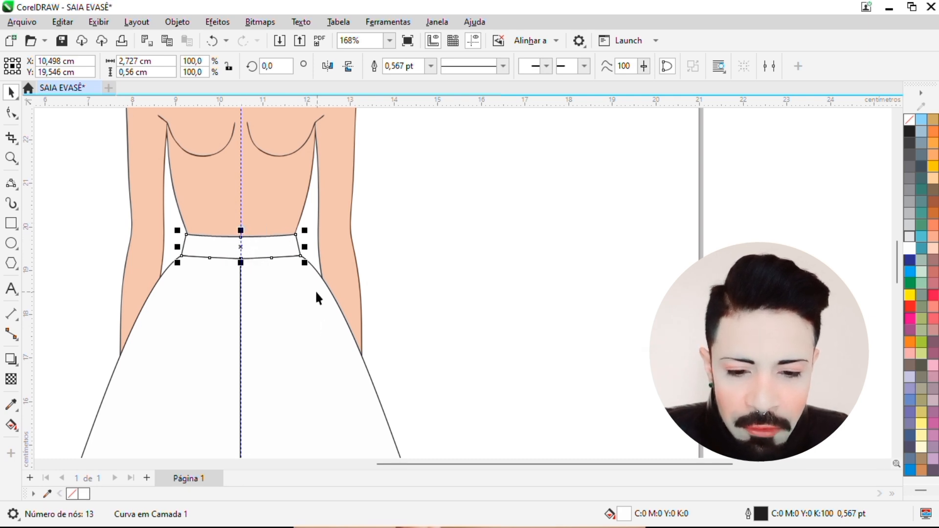
click(368, 270)
Select both skirt halves and weld them into one shape without the center seam.
scroll(368, 270, down, 3)
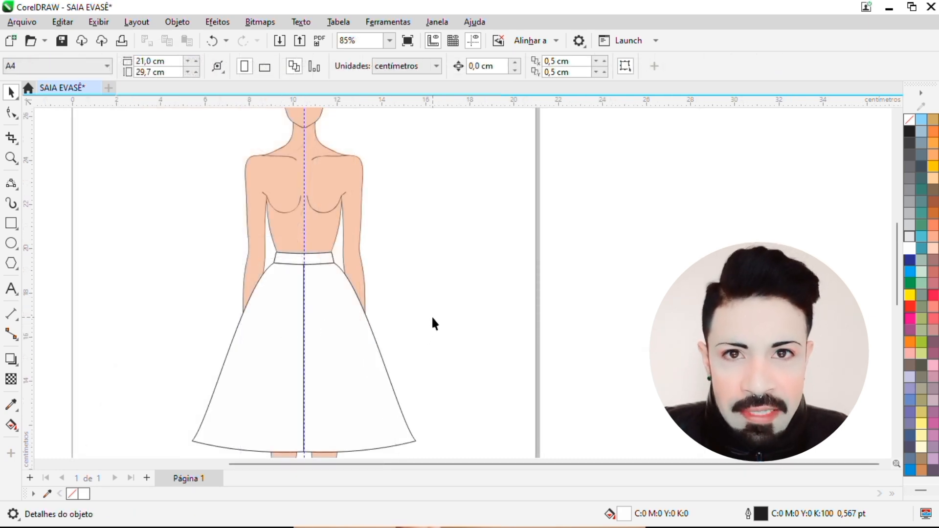
click(340, 331)
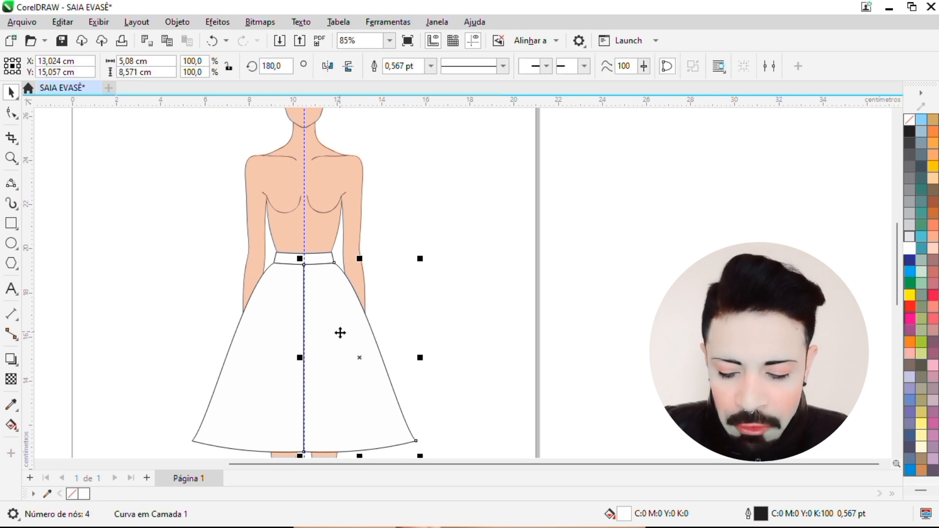
shift+click(274, 330)
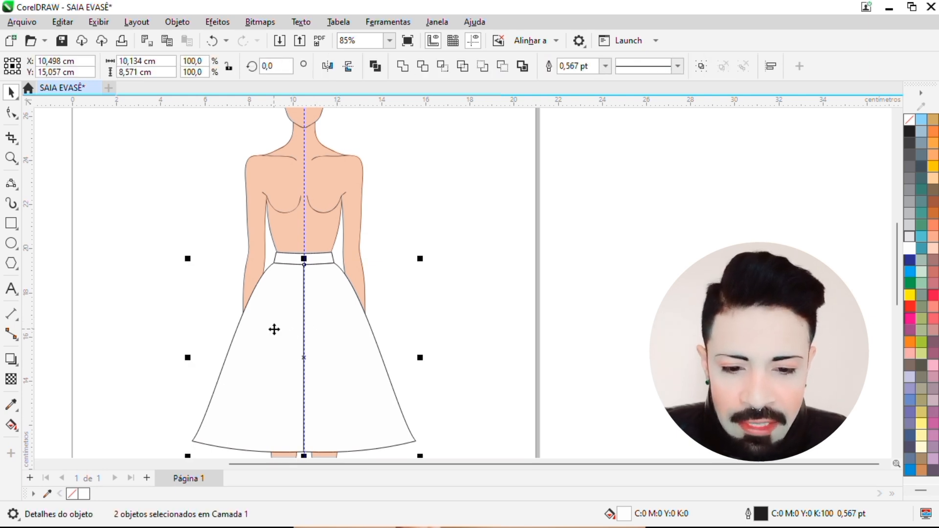
click(399, 70)
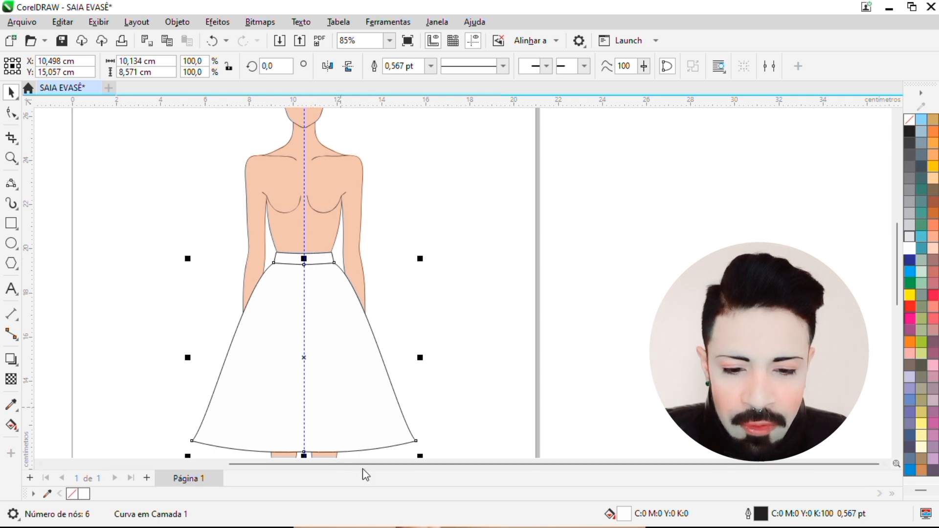
click(188, 196)
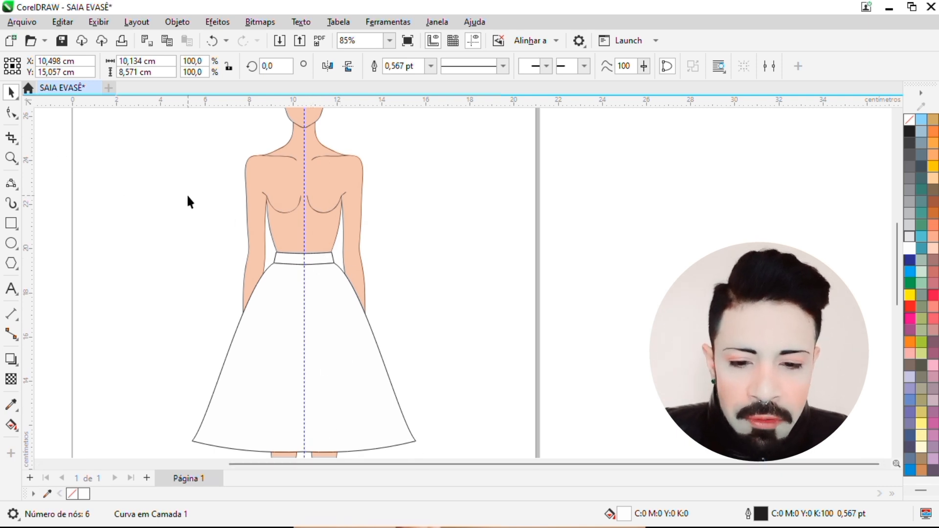
Delete the cluster of leftover nodes along the waistband's center with the Shape tool.
click(15, 115)
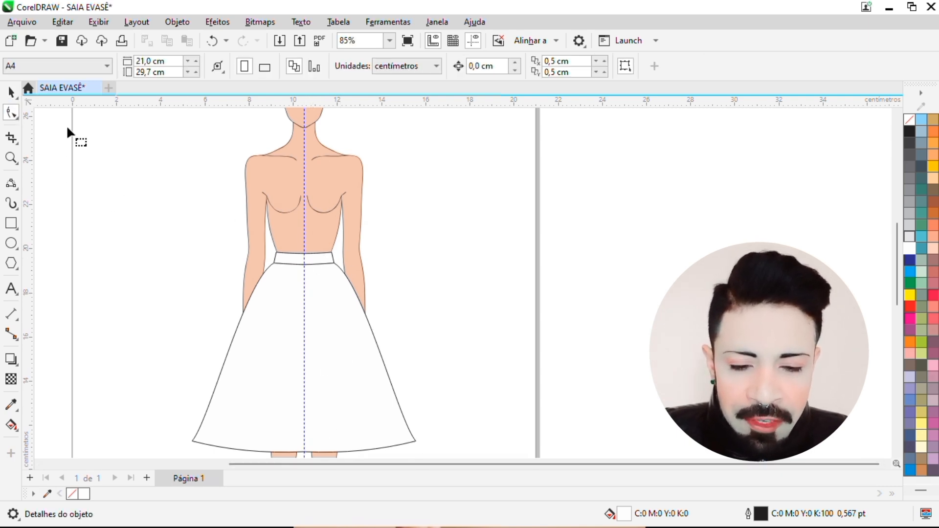
click(313, 252)
scroll(313, 264, up, 5)
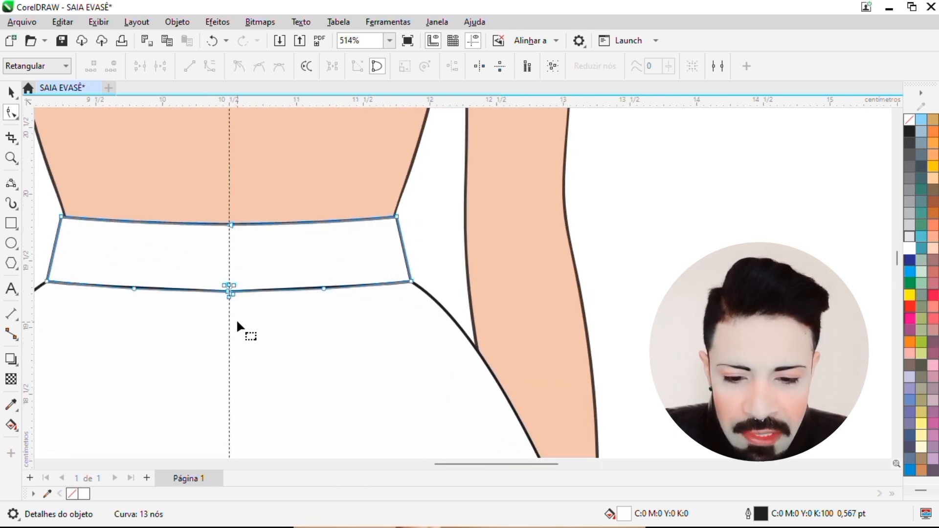
drag(255, 321, 203, 194)
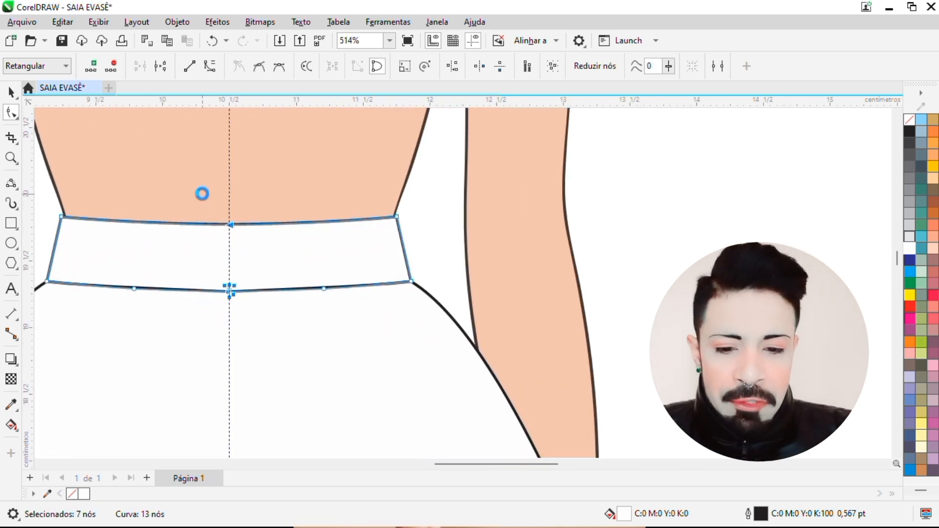
key(Delete)
key(F3)
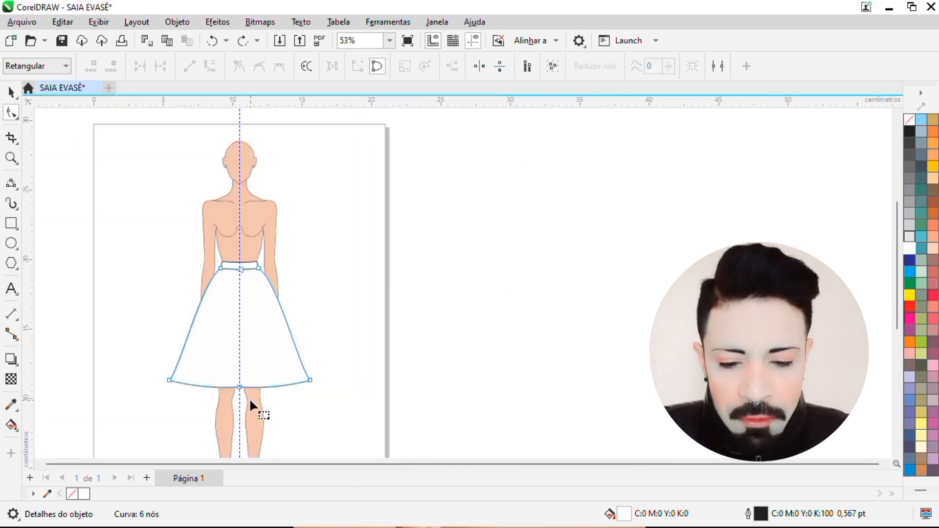
Delete the skirt's center nodes at the hem and waist, check the hem corner, and leave node editing.
drag(250, 399, 228, 362)
drag(229, 311, 228, 252)
key(Delete)
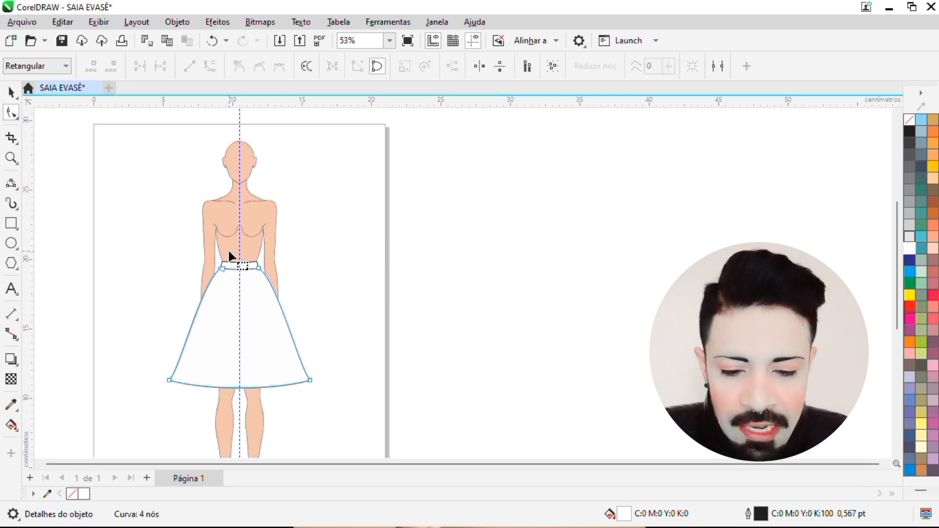
scroll(311, 387, up, 1)
scroll(215, 407, up, 5)
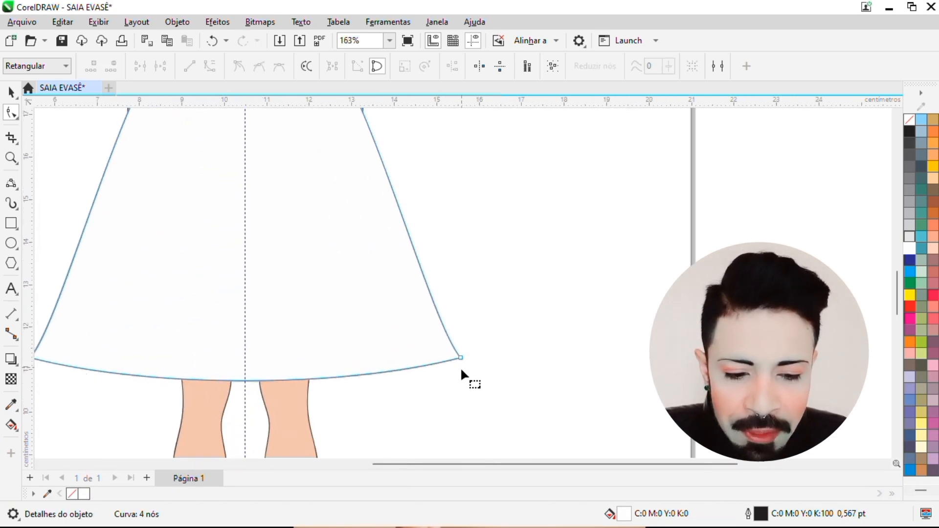
scroll(460, 367, down, 5)
key(space)
key(Escape)
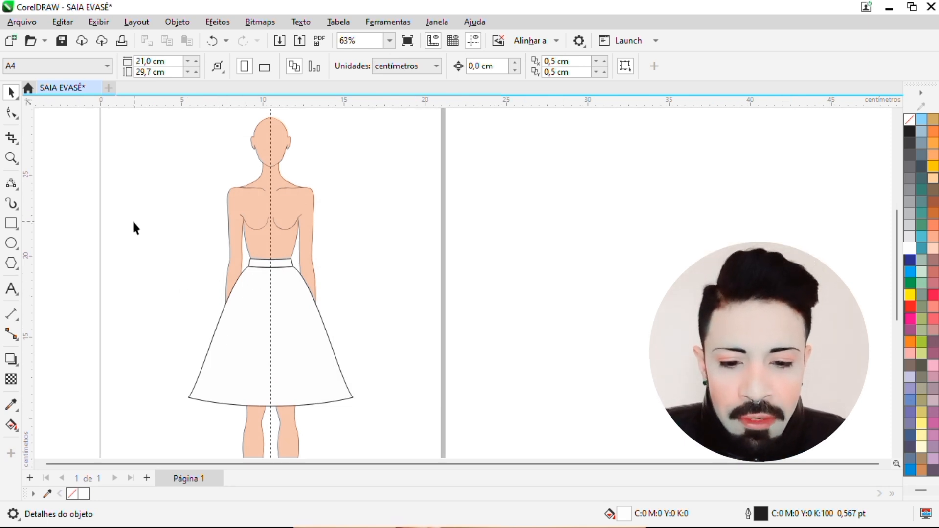
Draw a diagonal two-point line about 0.34 by 0.52 cm across the waistband, to the right of the guideline.
scroll(206, 367, up, 2)
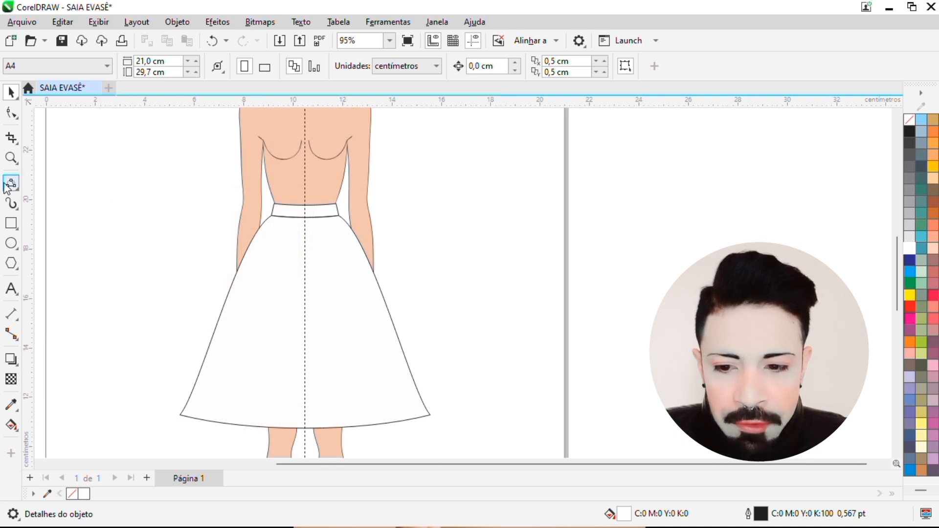
click(18, 193)
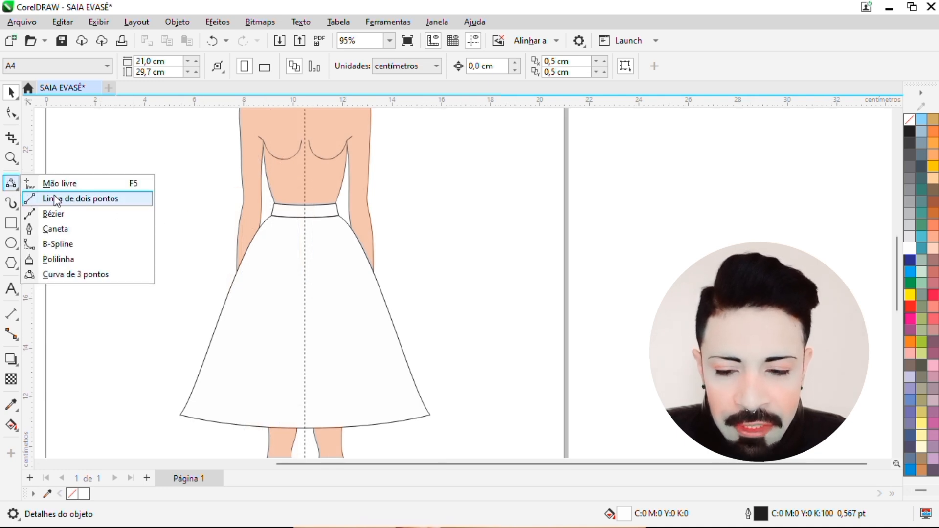
click(88, 198)
scroll(318, 199, up, 4)
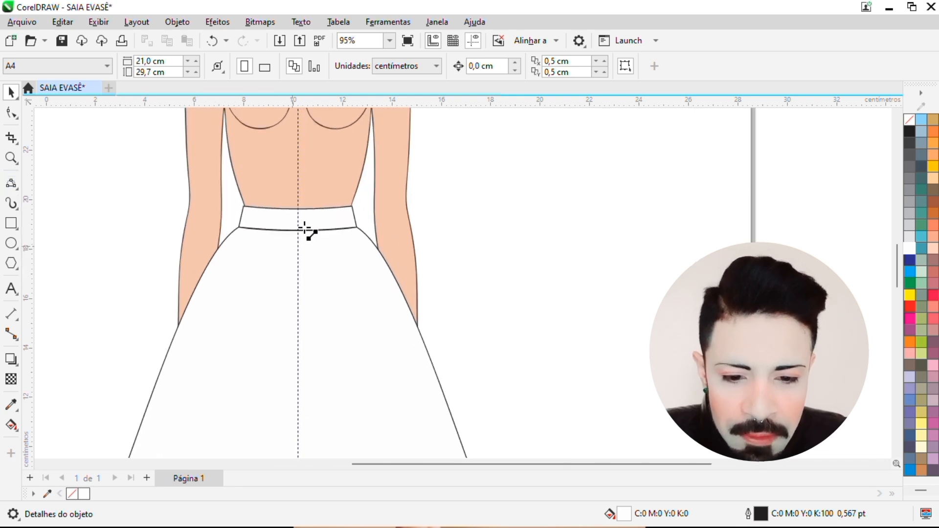
scroll(304, 212, up, 2)
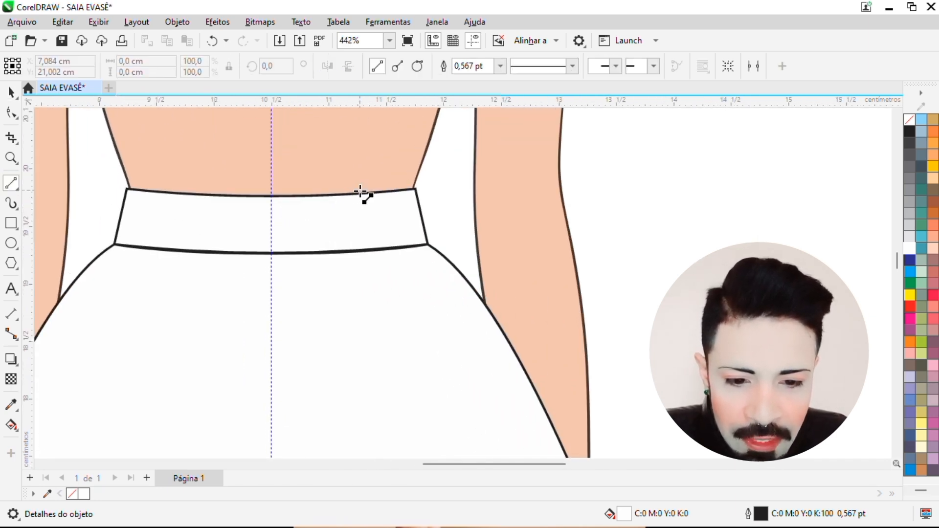
drag(358, 194, 320, 253)
scroll(269, 191, down, 1)
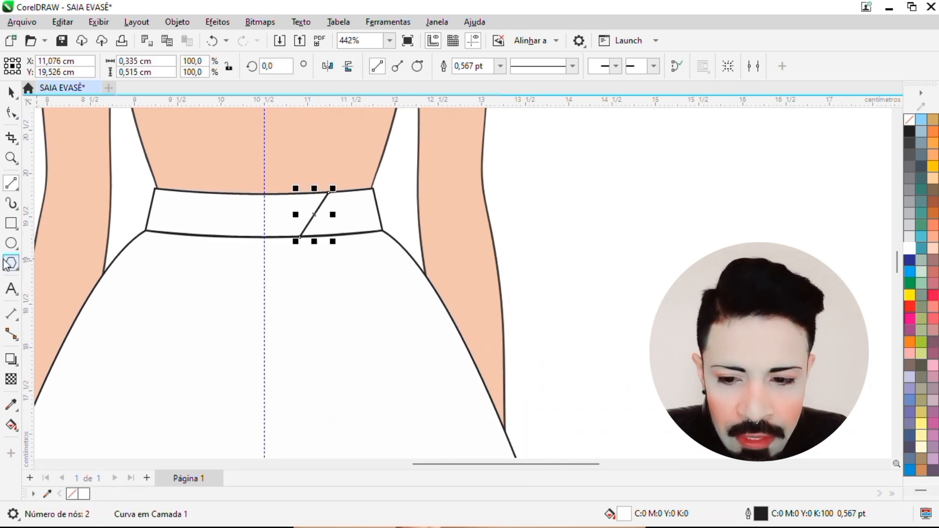
Draw a narrow vertical rectangle centered on the guideline, running down the skirt from the waistband's lower edge.
click(12, 226)
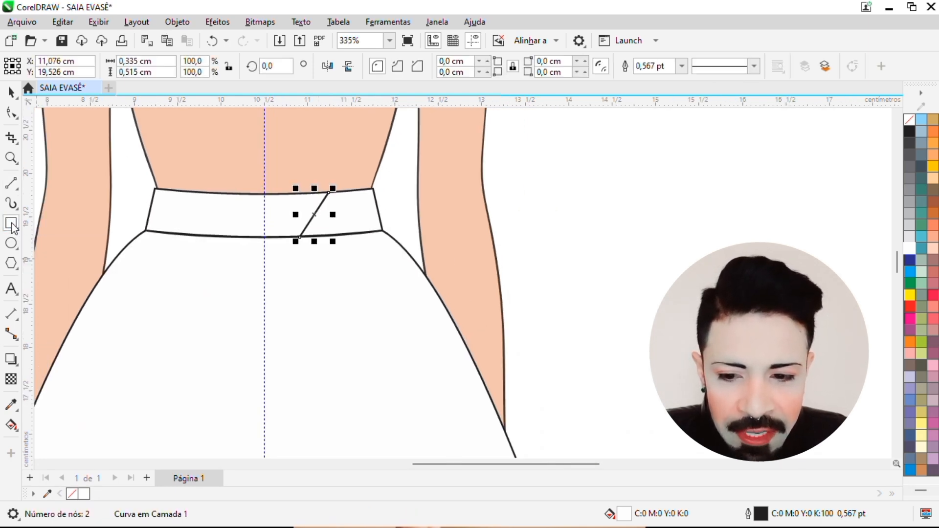
scroll(293, 167, down, 1)
mouse_move(261, 216)
mouse_down()
mouse_move(283, 235)
mouse_move(280, 425)
mouse_move(268, 484)
mouse_move(282, 482)
mouse_move(281, 413)
mouse_up()
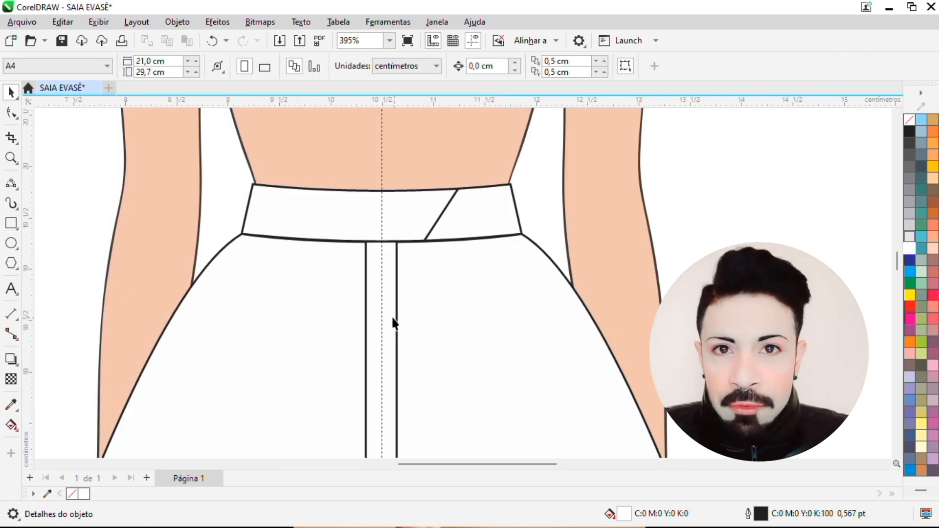
Draw a small upward-bowed 3-point curve about 0.27 cm wide on the waistband, between the guideline and the diagonal line.
click(16, 188)
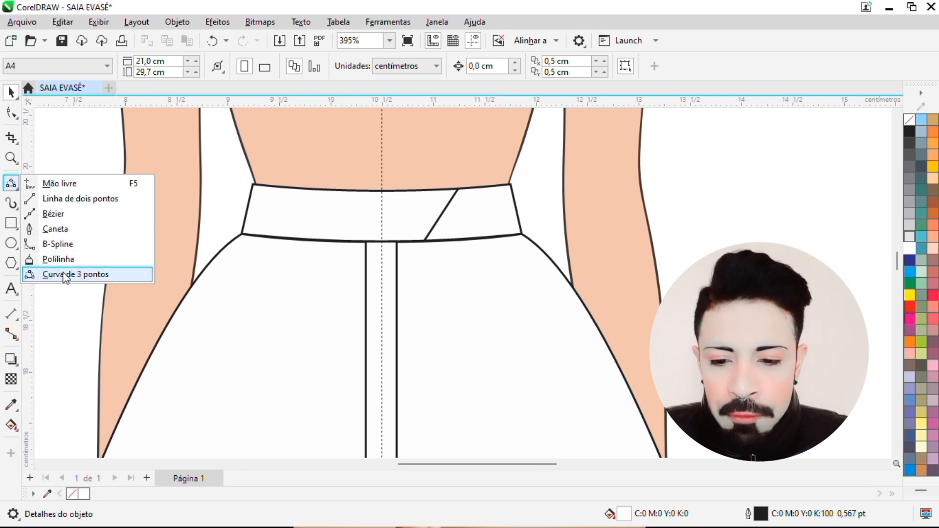
click(64, 274)
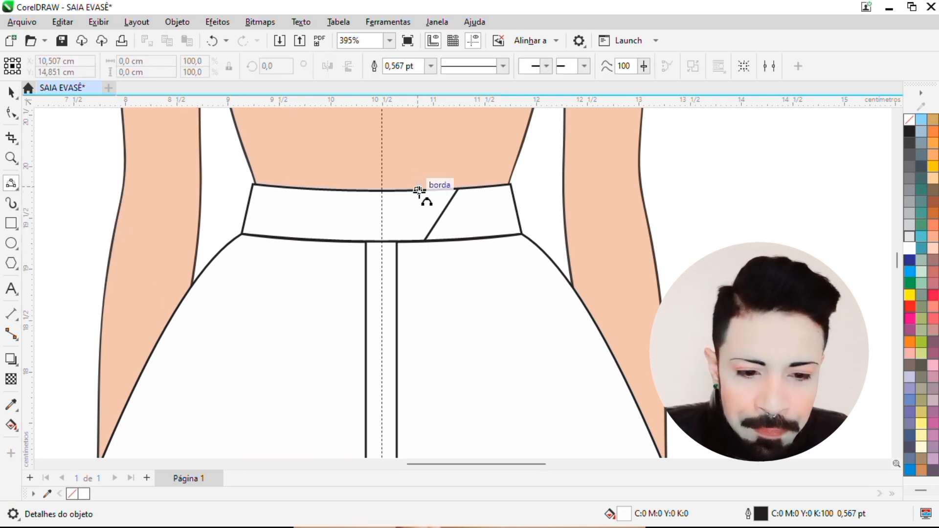
scroll(426, 195, up, 4)
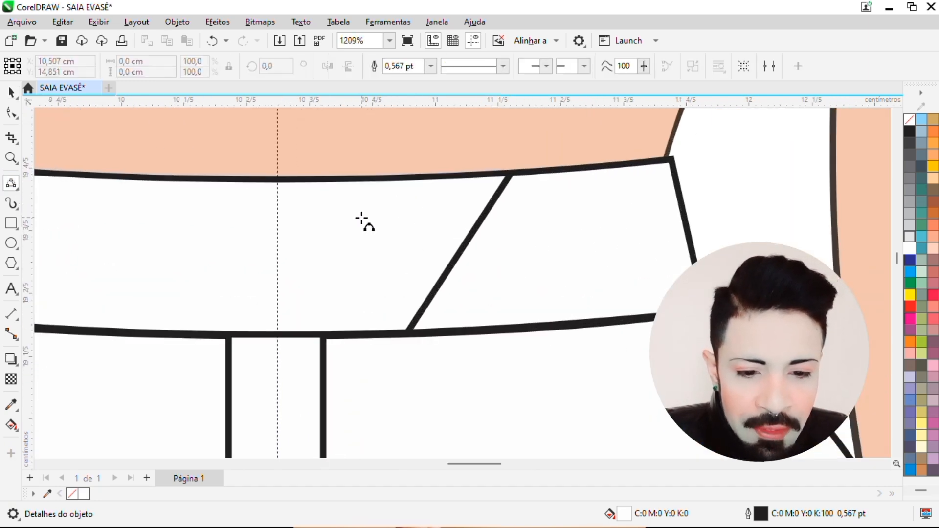
drag(352, 228, 436, 226)
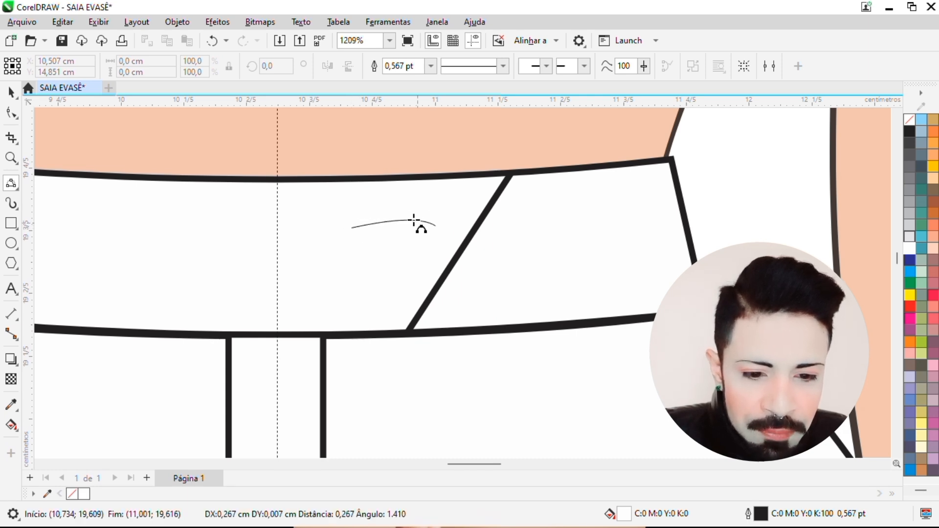
click(391, 210)
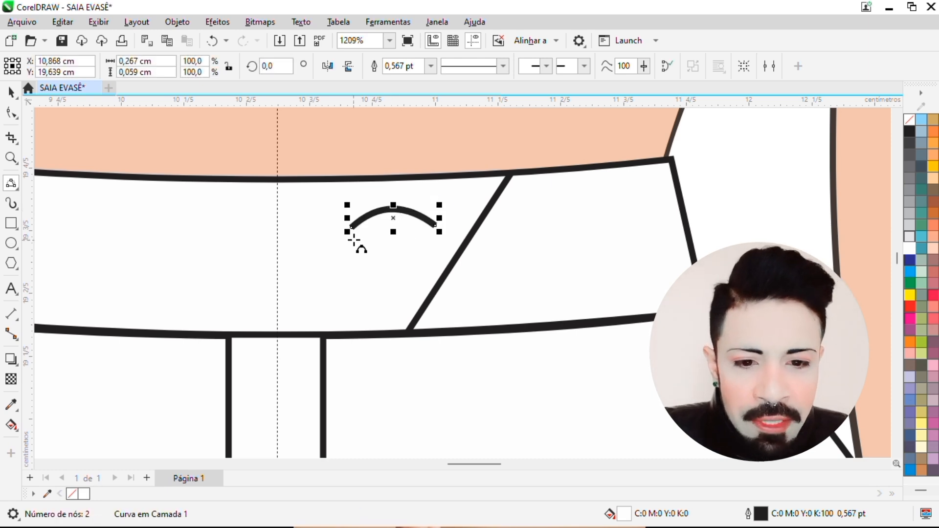
Create a vertically mirrored copy of the small curve and move it down until both curves' ends meet in an eye shape.
key(space)
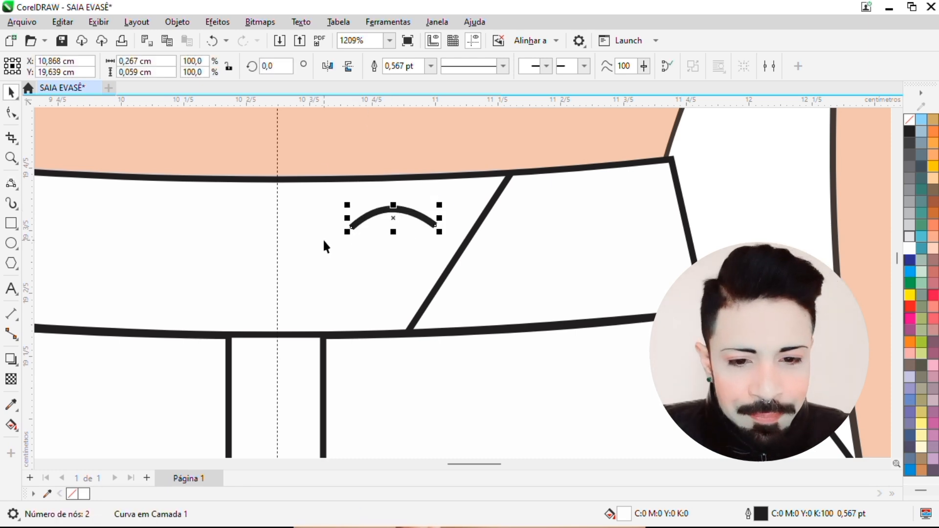
click(349, 67)
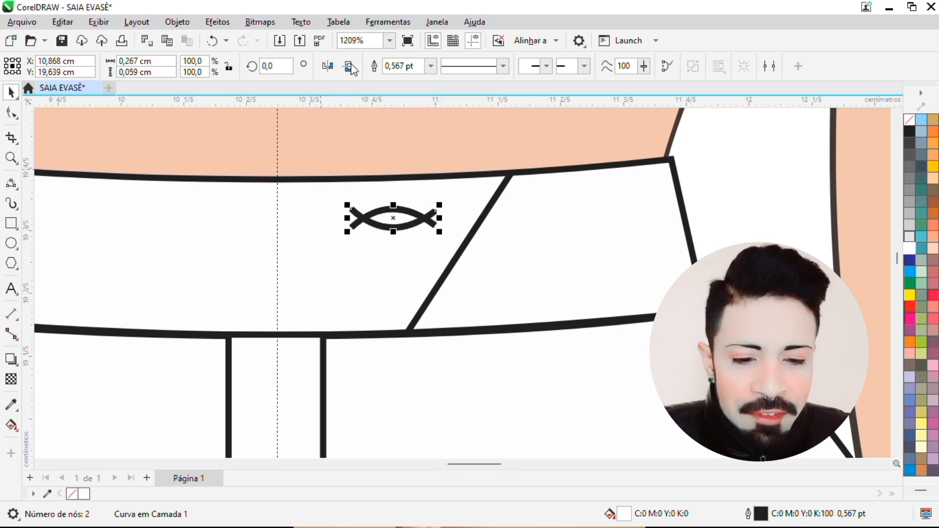
scroll(380, 217, up, 4)
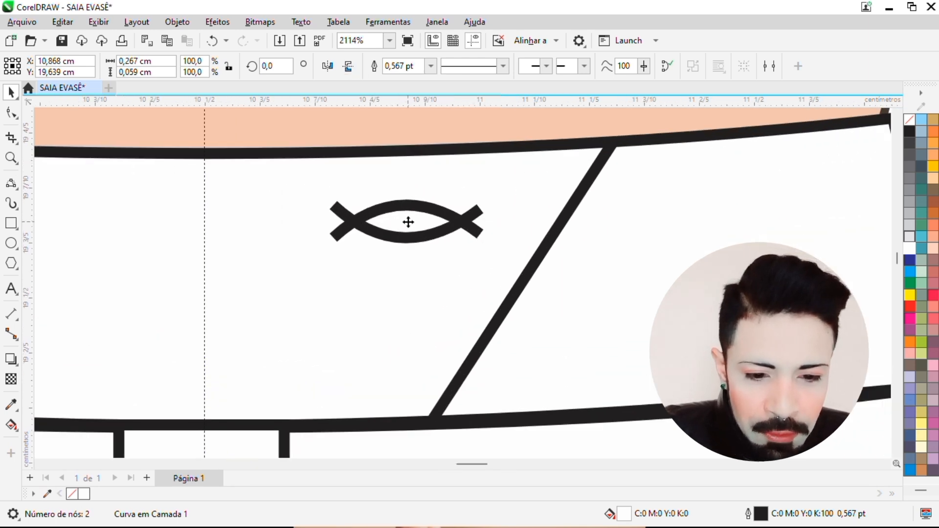
drag(407, 223, 409, 245)
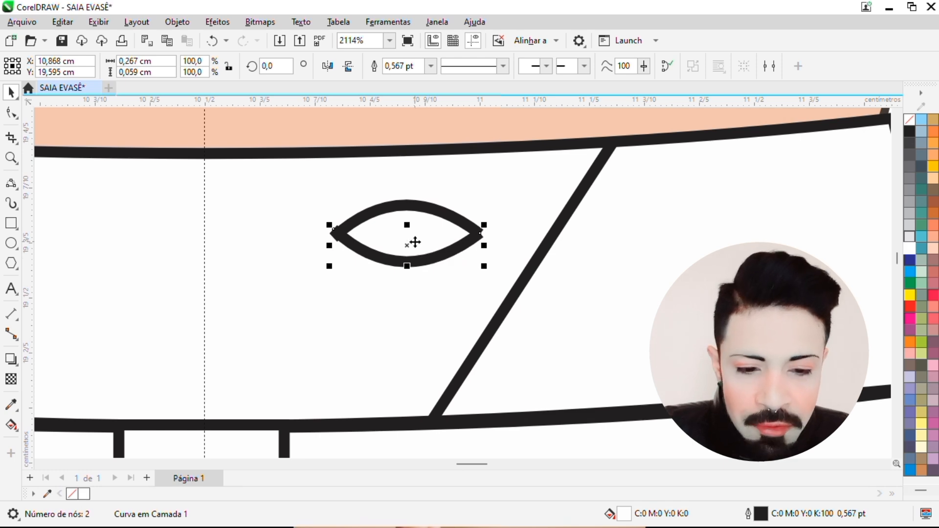
Combine the two curves of the eye shape and join their overlapping end nodes at both tips into one closed outline.
shift+click(398, 208)
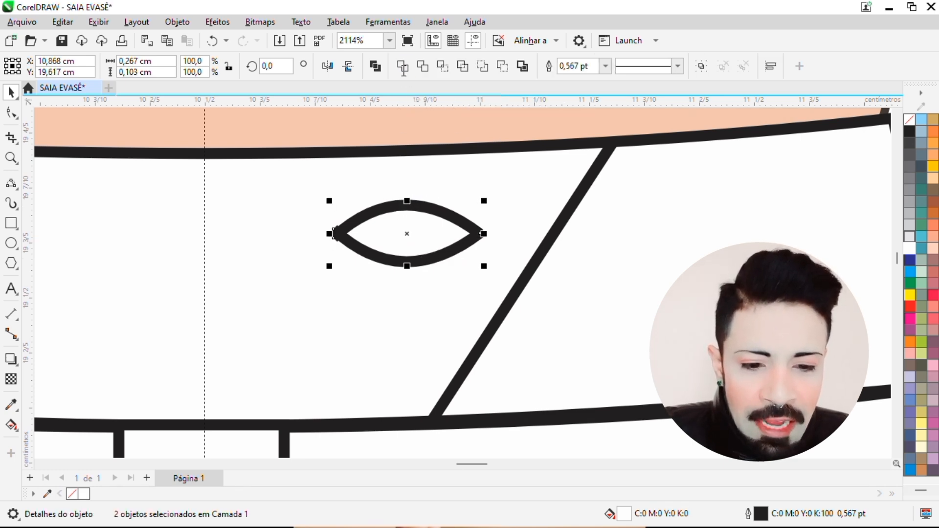
click(403, 66)
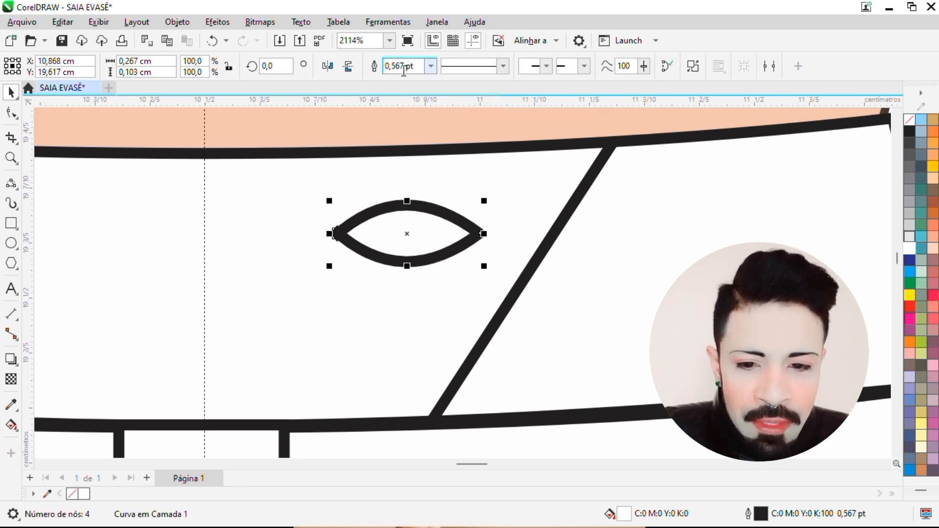
click(11, 113)
drag(292, 126, 358, 282)
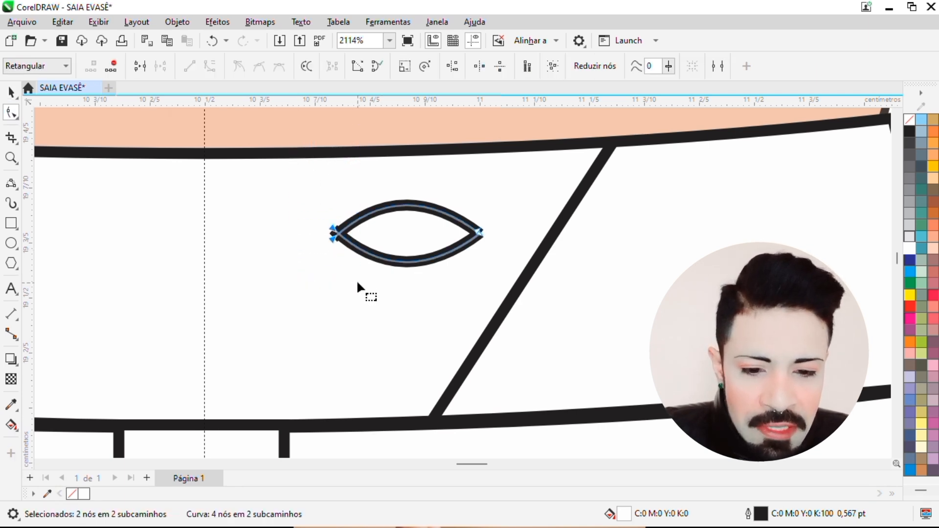
click(140, 67)
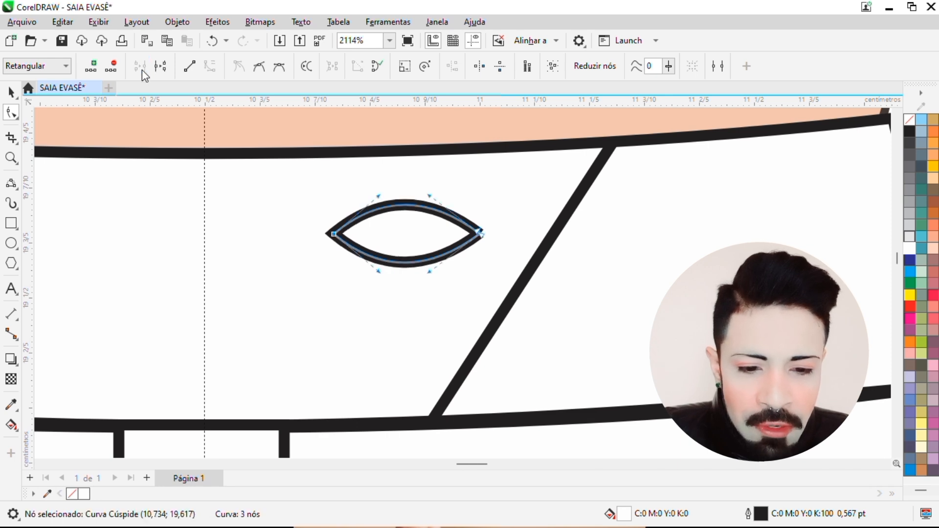
drag(538, 122, 448, 299)
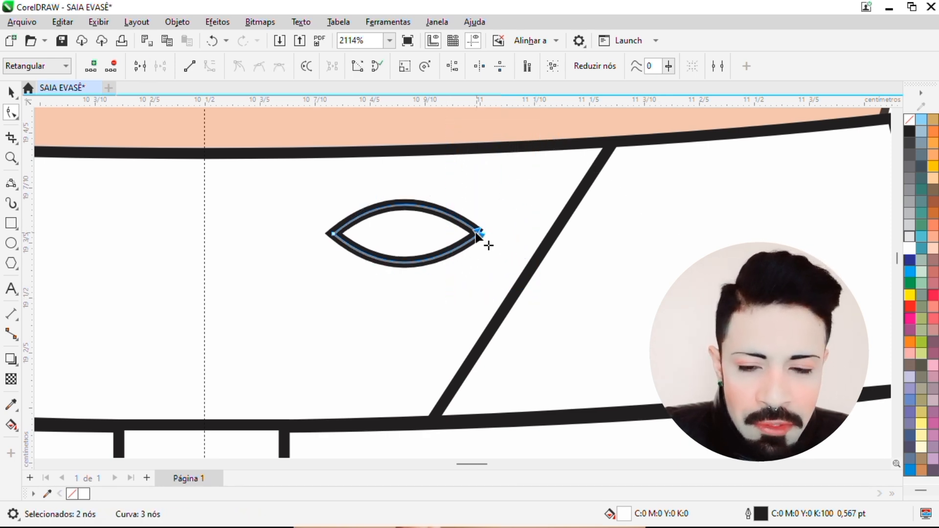
click(140, 66)
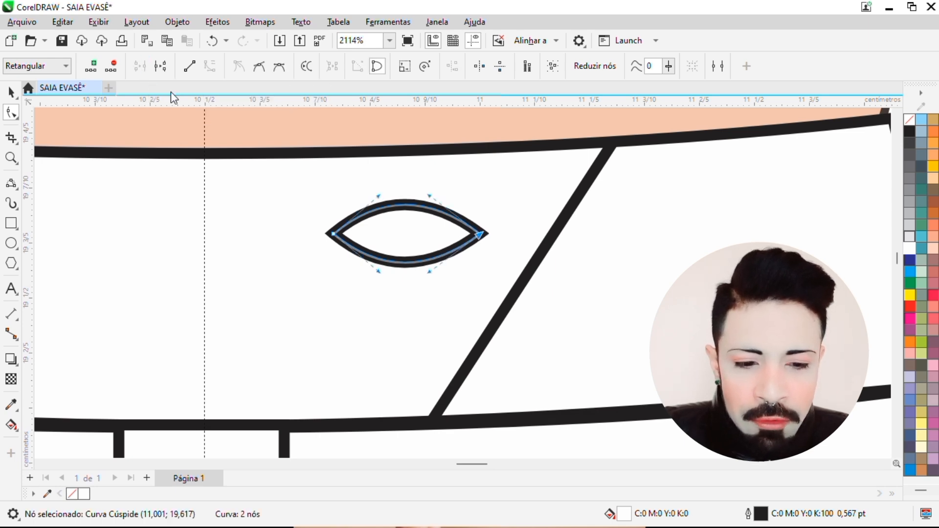
click(330, 124)
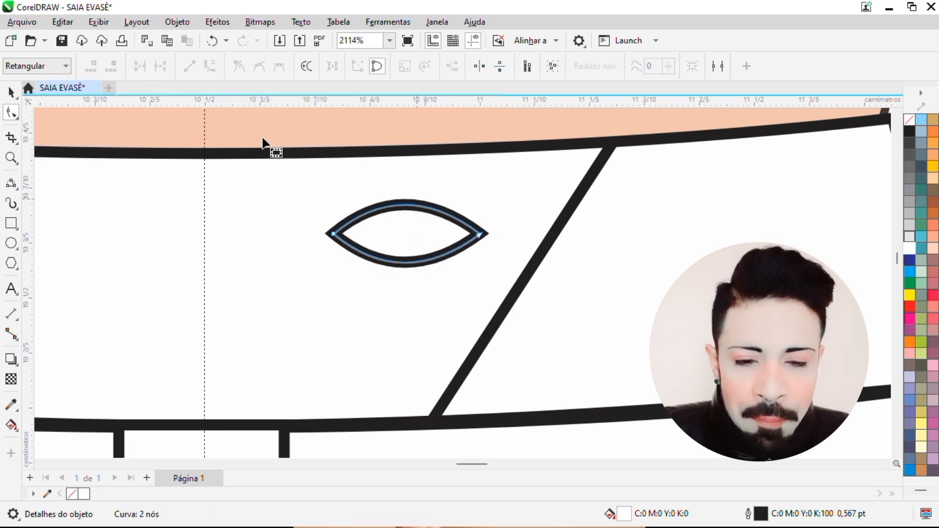
key(space)
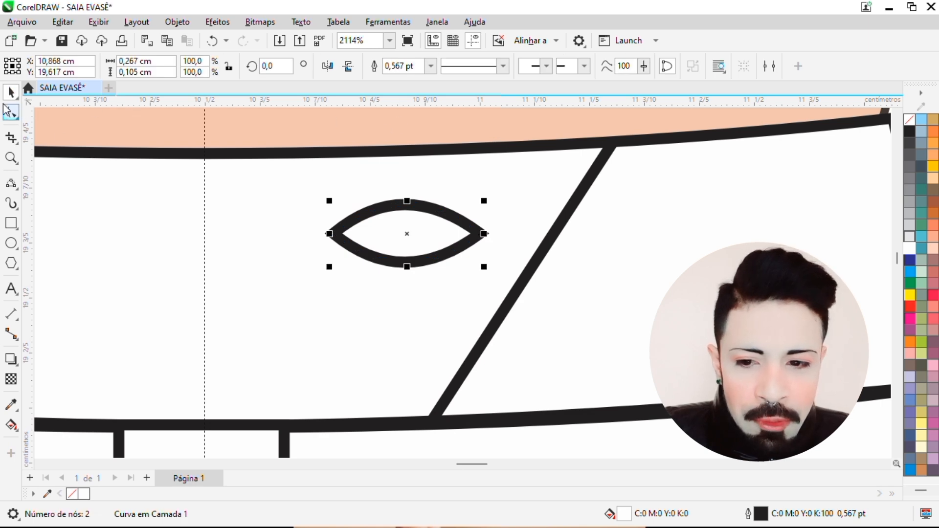
Set the eye shape's outline to the minimum (hairline) width and apply the Carimbo distortion preset to it.
click(432, 66)
click(426, 91)
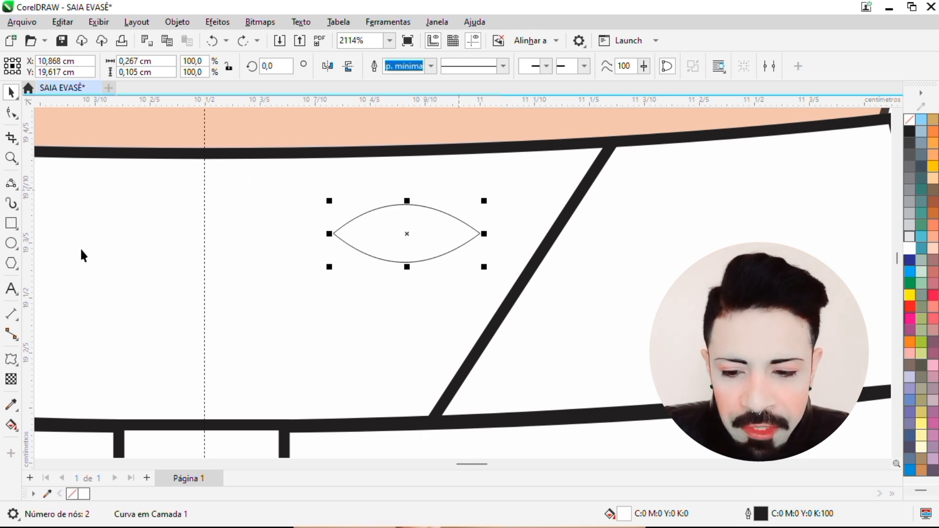
click(15, 363)
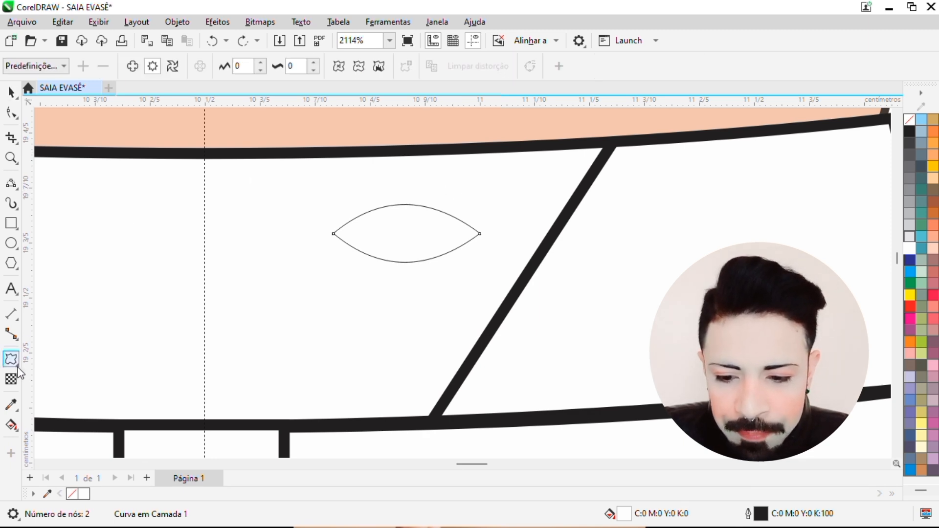
click(18, 370)
click(49, 406)
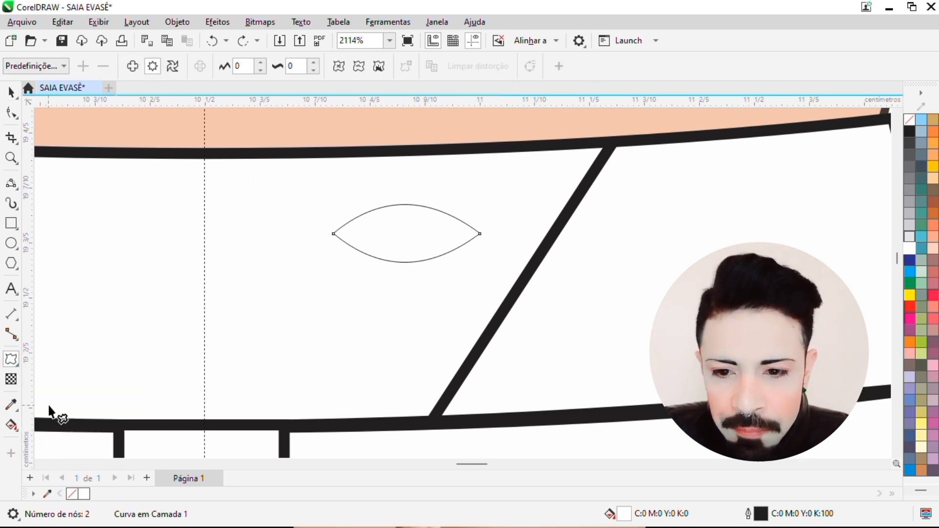
click(64, 72)
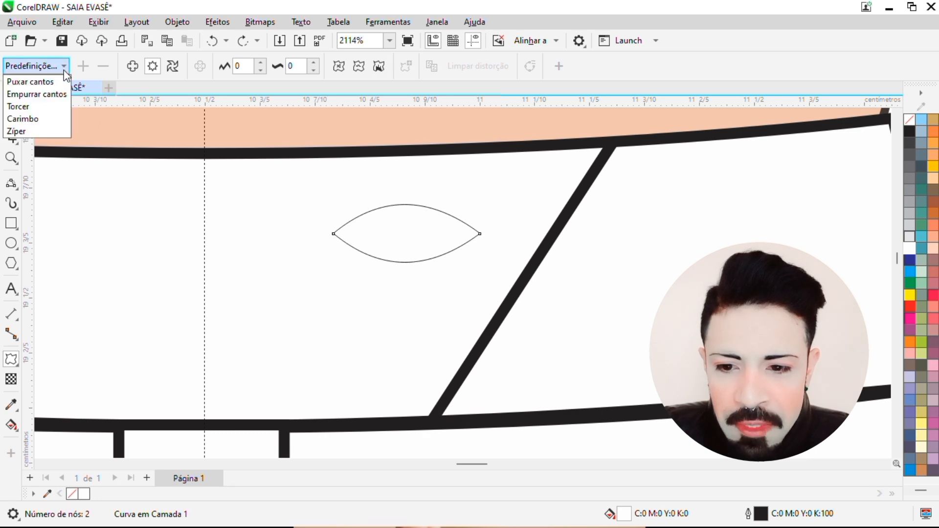
click(49, 120)
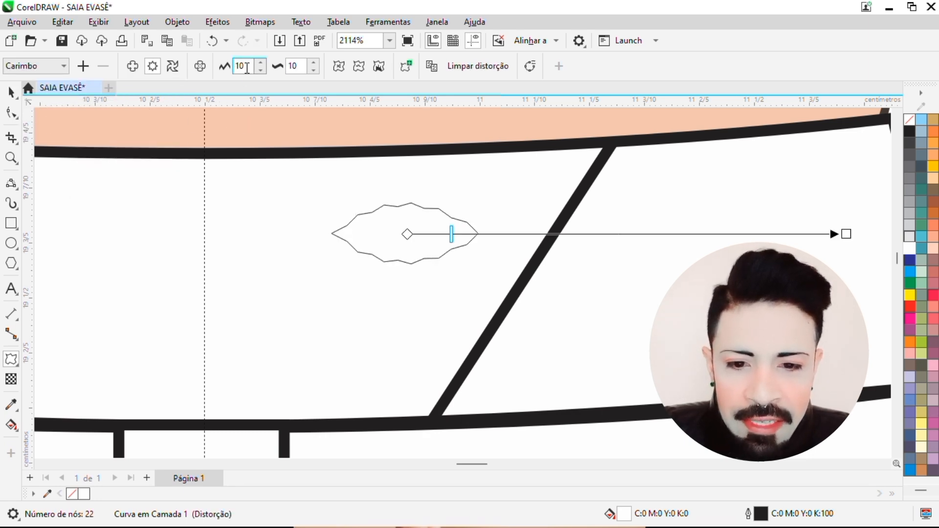
Set the eye shape's zipper distortion to amplitude 30 and frequency 40.
drag(247, 68, 230, 63)
text(30)
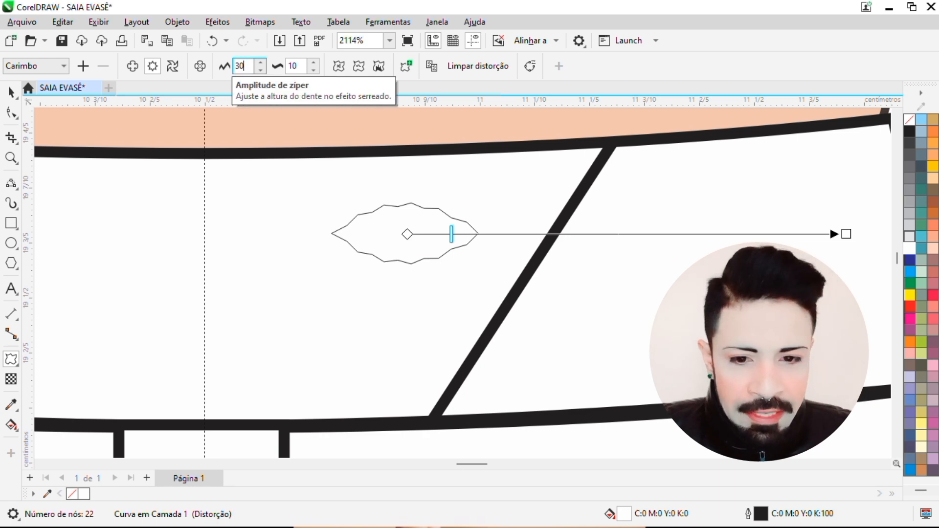
key(Return)
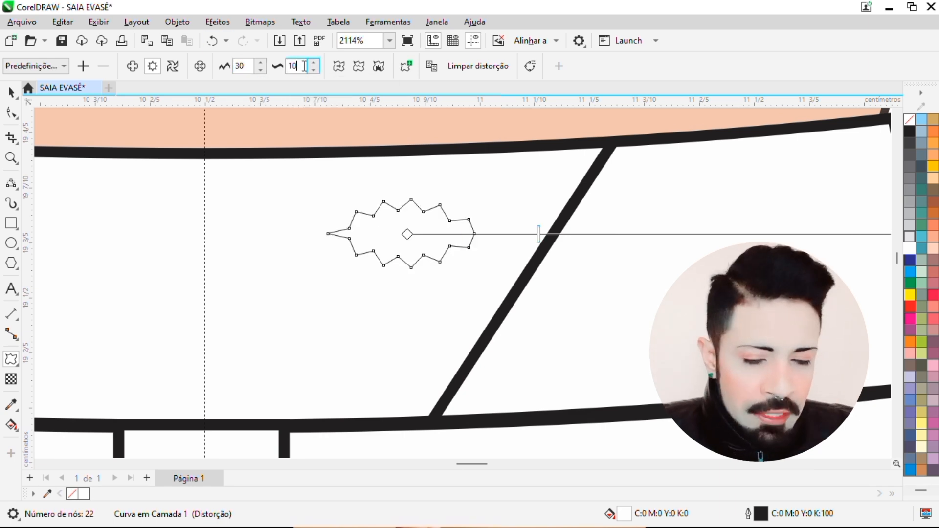
key(BackSpace)
key(BackSpace)
text(4)
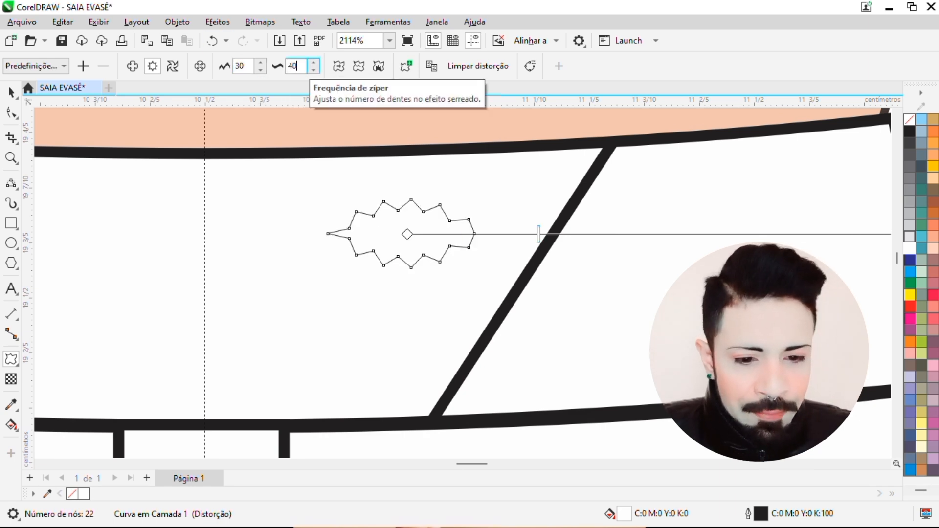
key(Return)
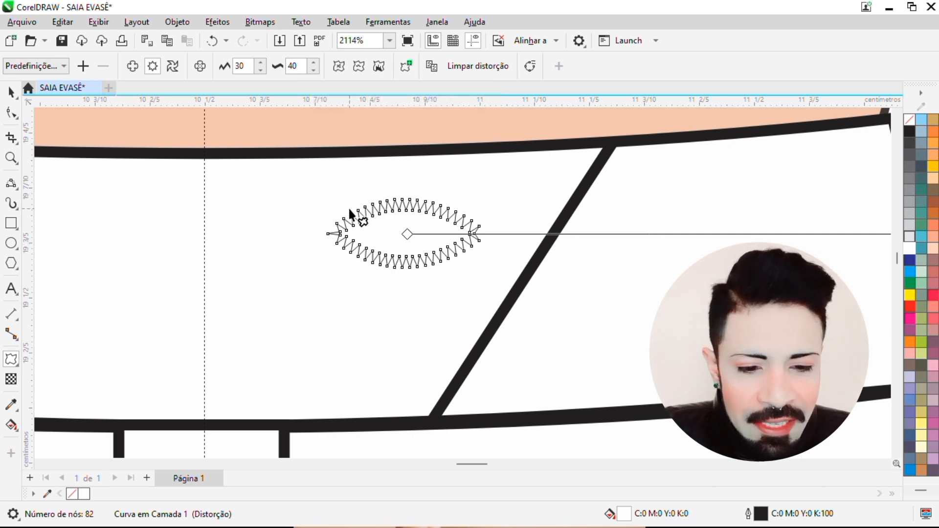
Try a zipper frequency of 74 on the eye shape, and settle on 51 to make its zigzag stitching denser.
scroll(348, 207, down, 2)
scroll(487, 203, down, 1)
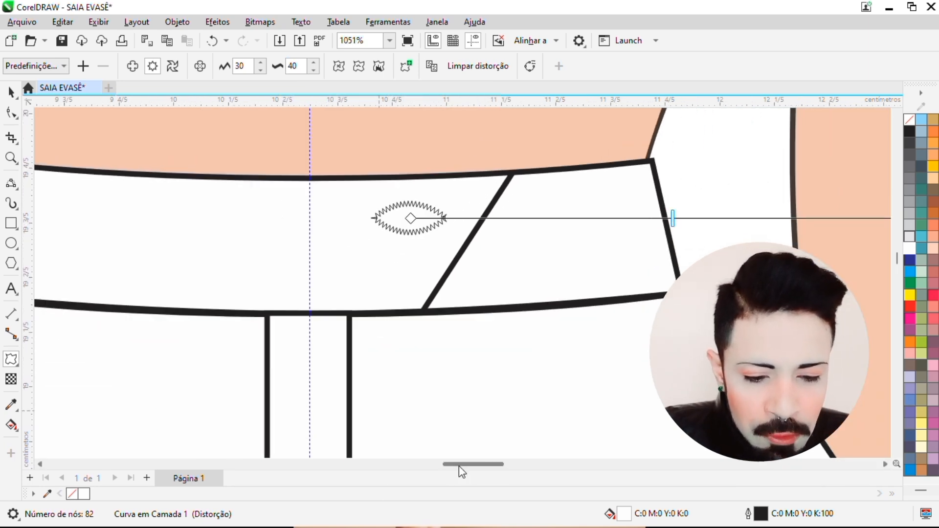
drag(470, 470, 478, 470)
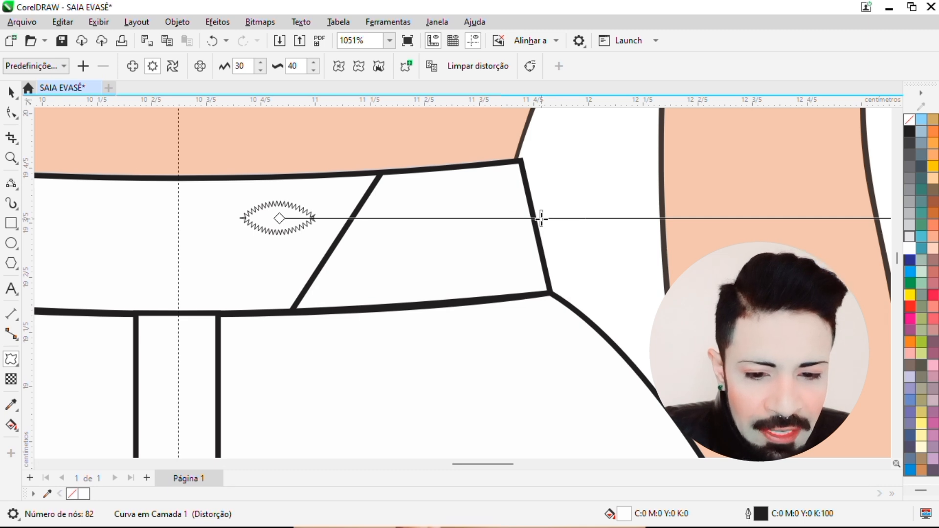
drag(542, 218, 761, 220)
scroll(321, 204, down, 1)
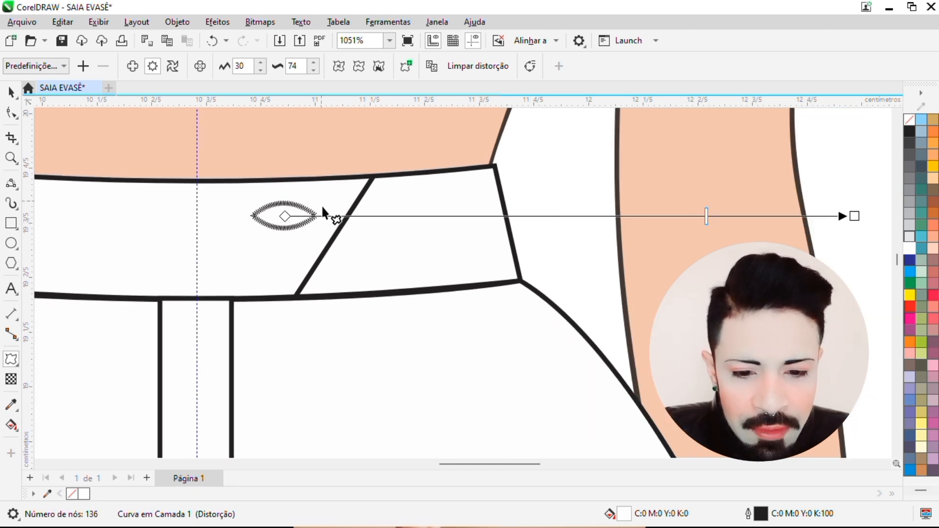
scroll(314, 210, down, 4)
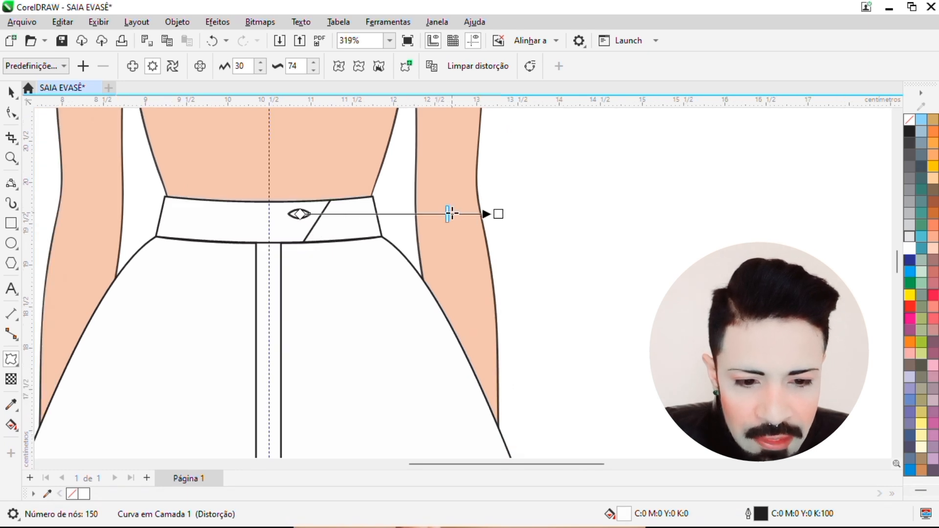
drag(451, 214, 397, 214)
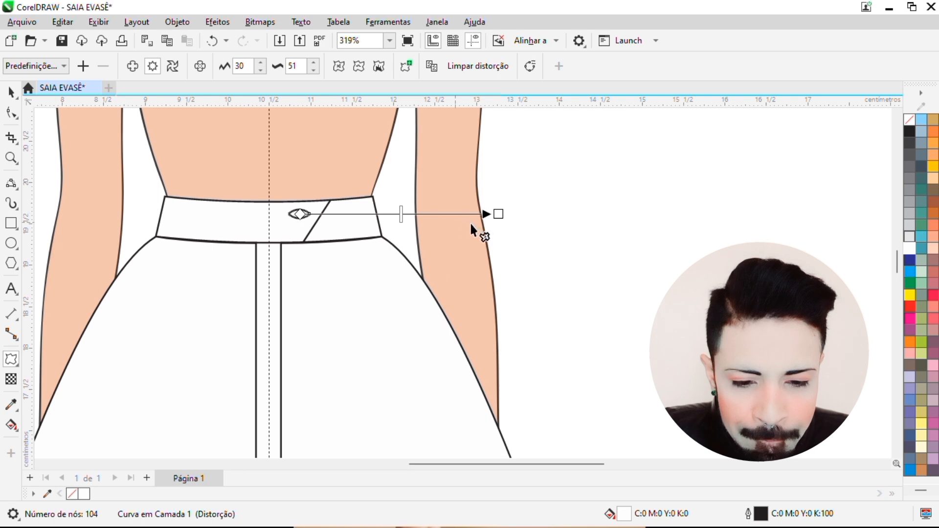
Shrink the zigzag eye shape to about 0.2 by 0.063 cm and shift it slightly up toward the diagonal line.
click(11, 92)
scroll(287, 211, up, 4)
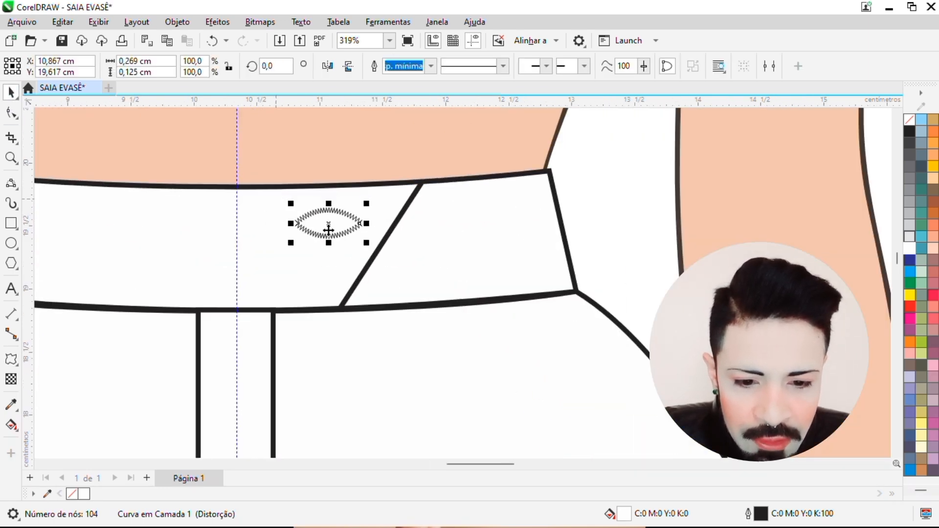
drag(328, 242, 342, 214)
key(ctrl+z)
key(Escape)
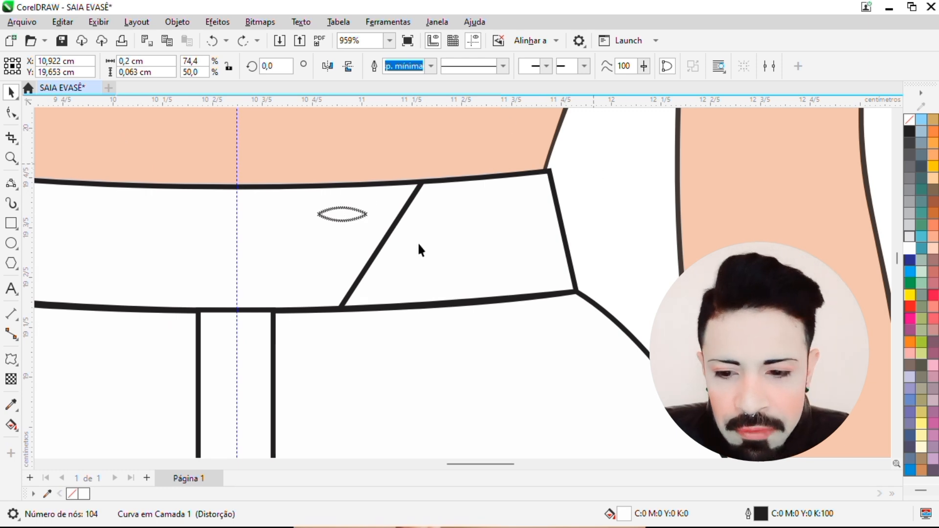
Draw a circular button about 0.12 cm in diameter and place it over the right end of the zigzag buttonhole.
click(11, 245)
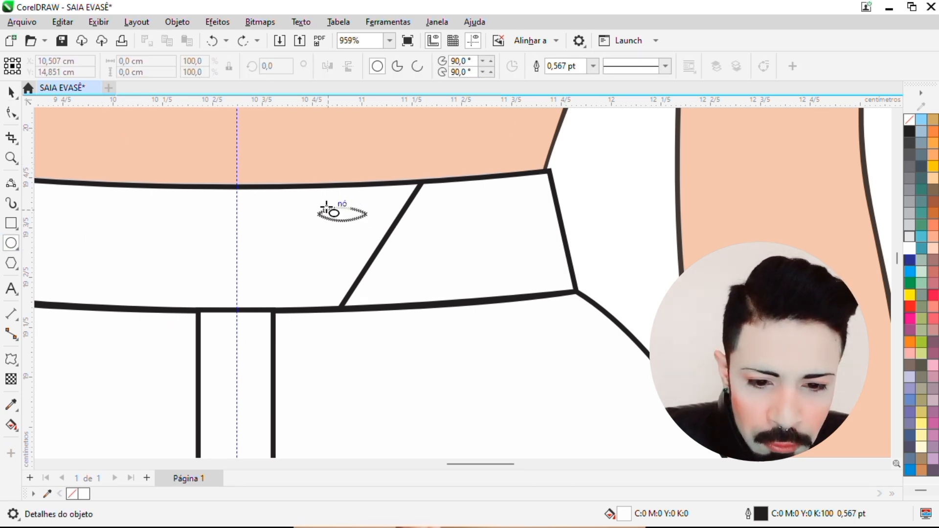
drag(325, 202, 365, 229)
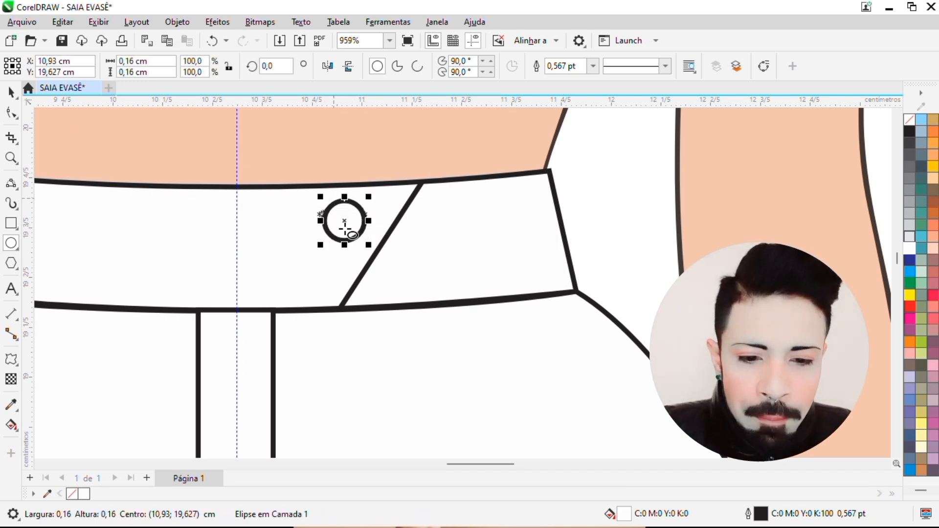
scroll(343, 225, up, 1)
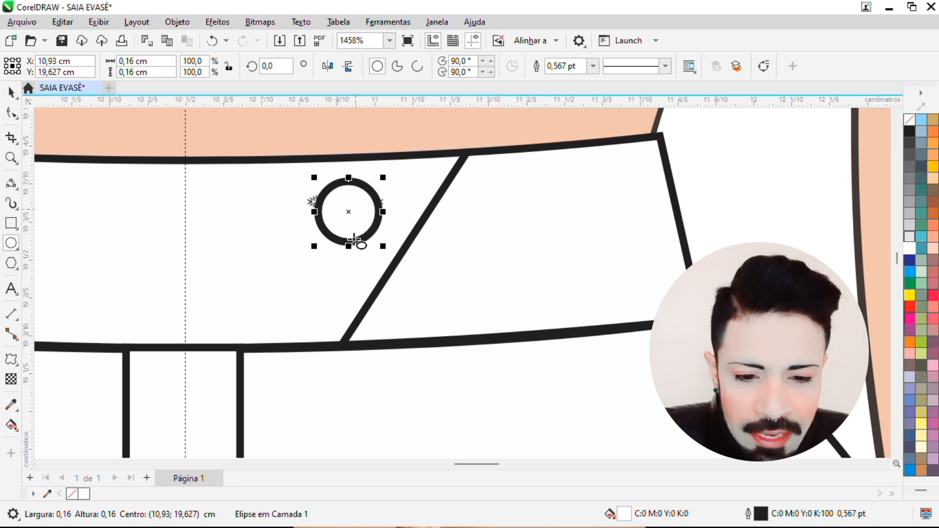
drag(383, 246, 374, 239)
scroll(337, 245, up, 1)
drag(300, 266, 312, 257)
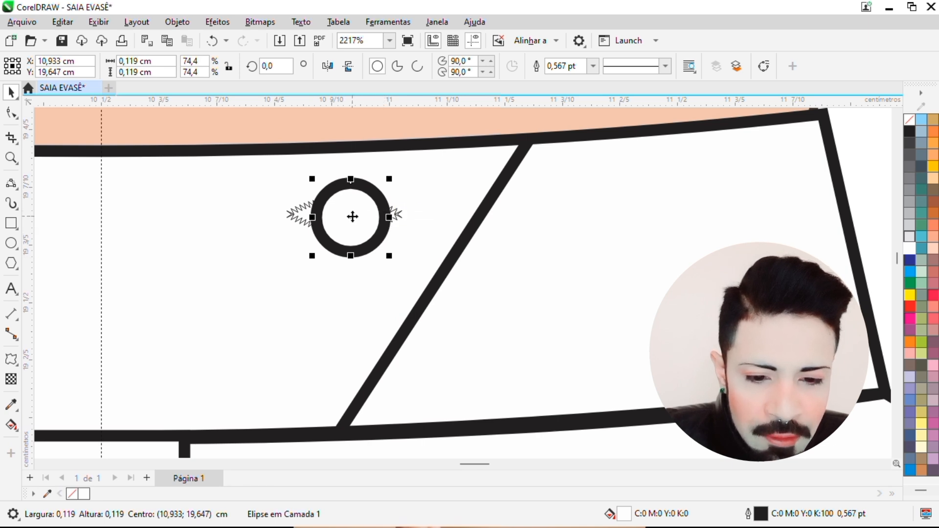
drag(351, 217, 367, 215)
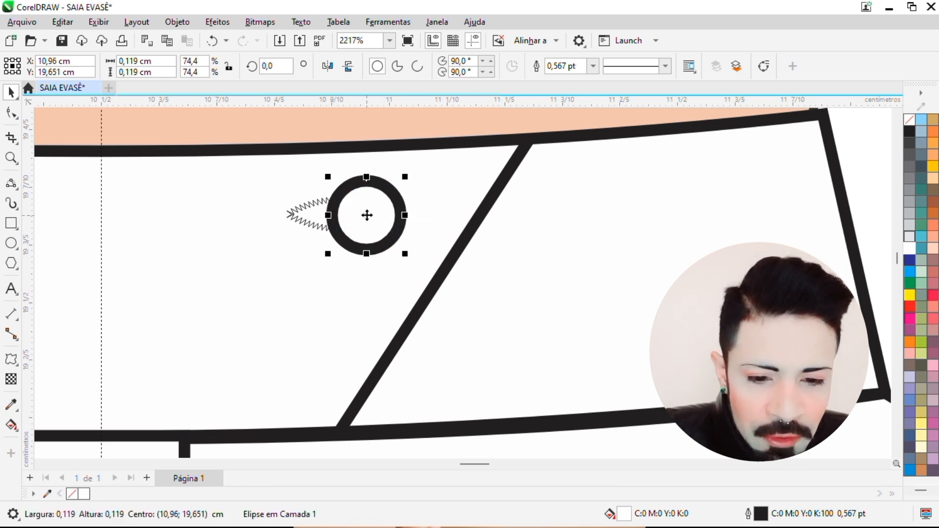
Group the circular button with its zigzag buttonhole.
scroll(349, 221, down, 1)
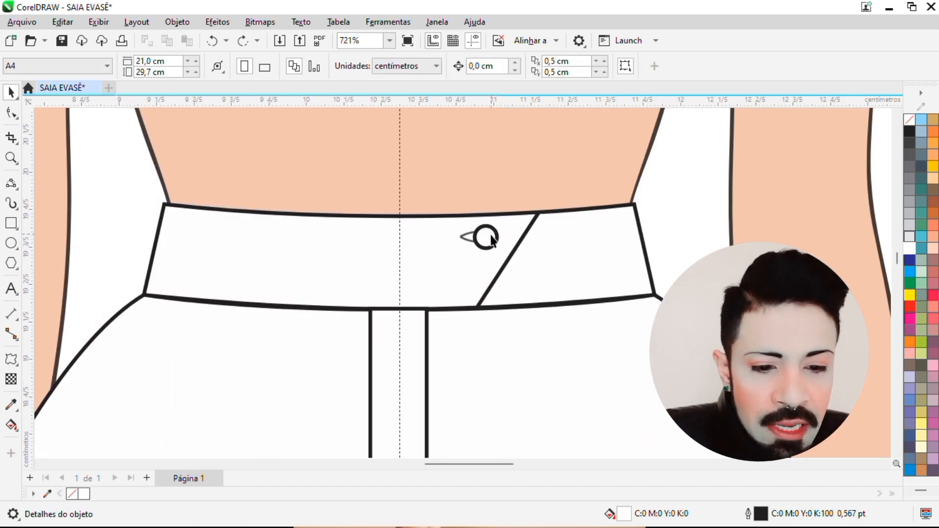
click(491, 239)
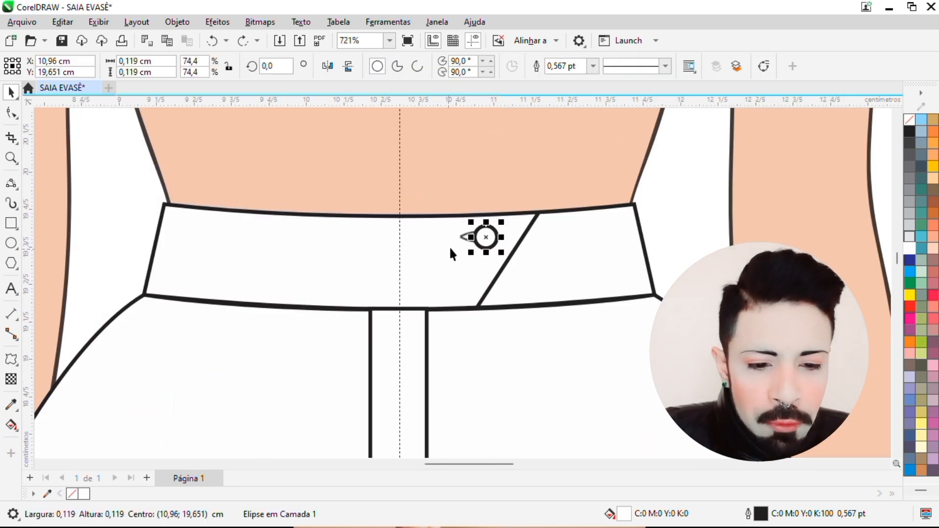
shift+click(462, 237)
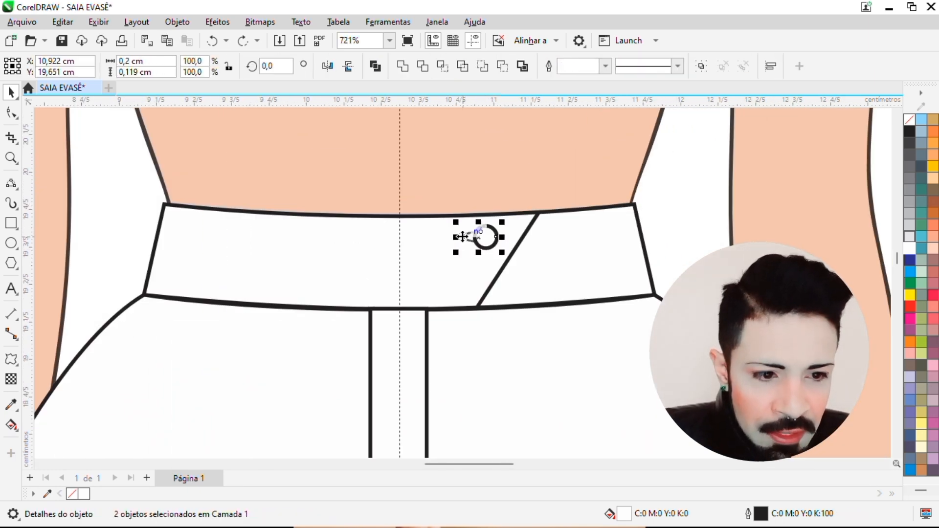
click(701, 66)
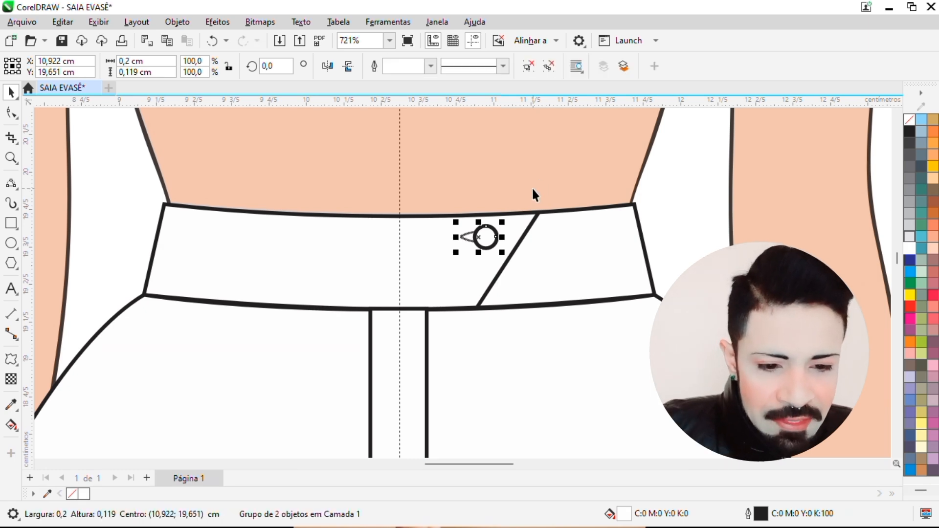
Place a copy of the button group about 0.12 cm left and 0.23 cm below the original, following the waistband's diagonal line.
drag(479, 236, 457, 281)
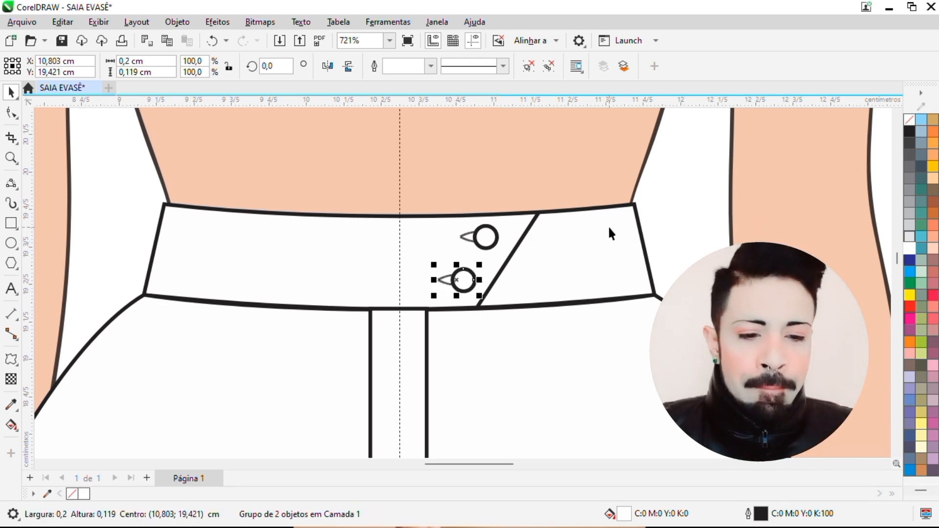
scroll(607, 226, down, 2)
click(142, 216)
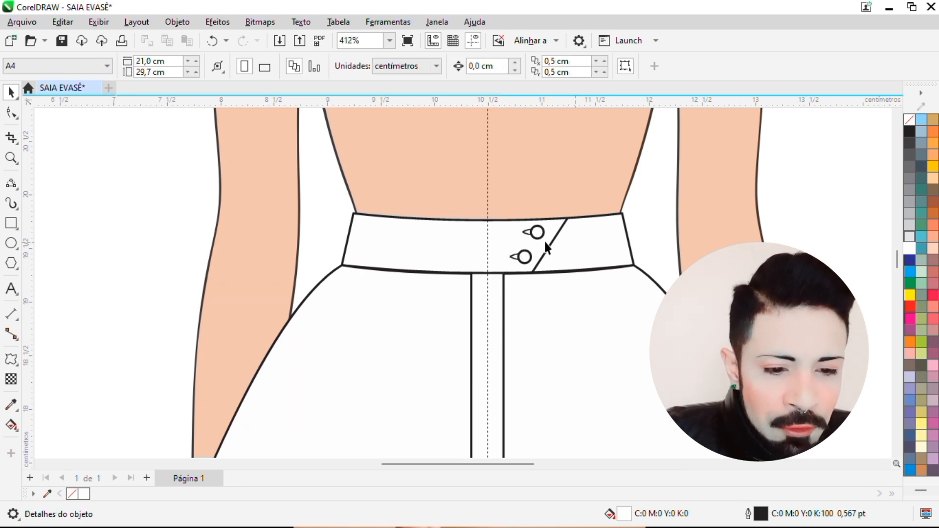
Create a copy of the lower waistband button group rotated to 270 degrees.
scroll(549, 240, up, 4)
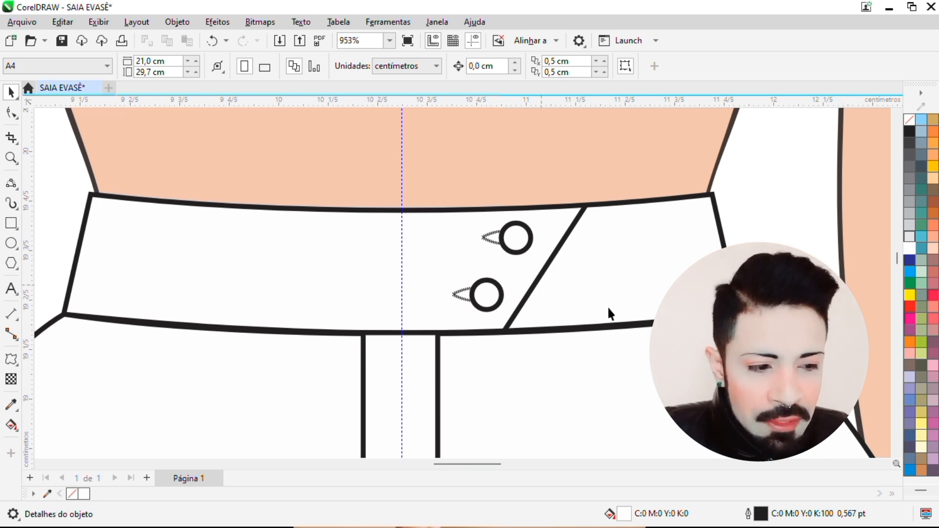
drag(898, 257, 899, 262)
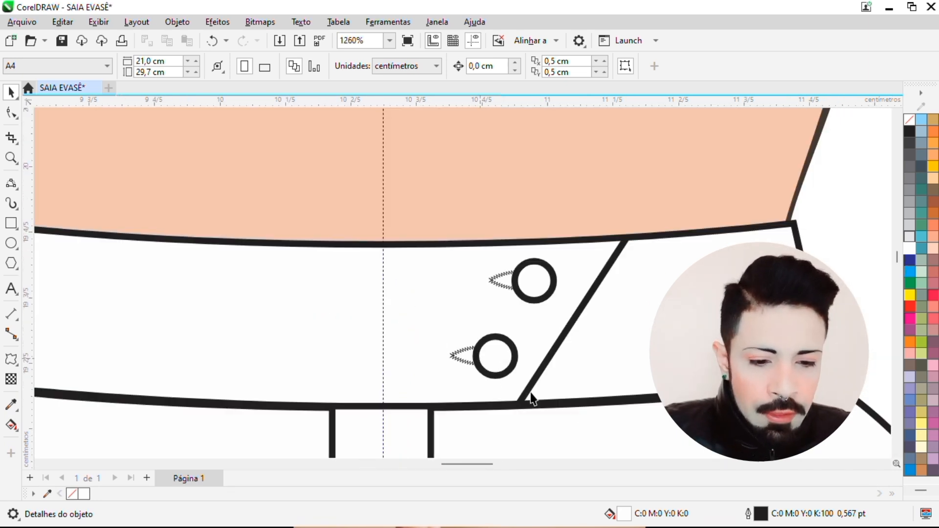
click(500, 367)
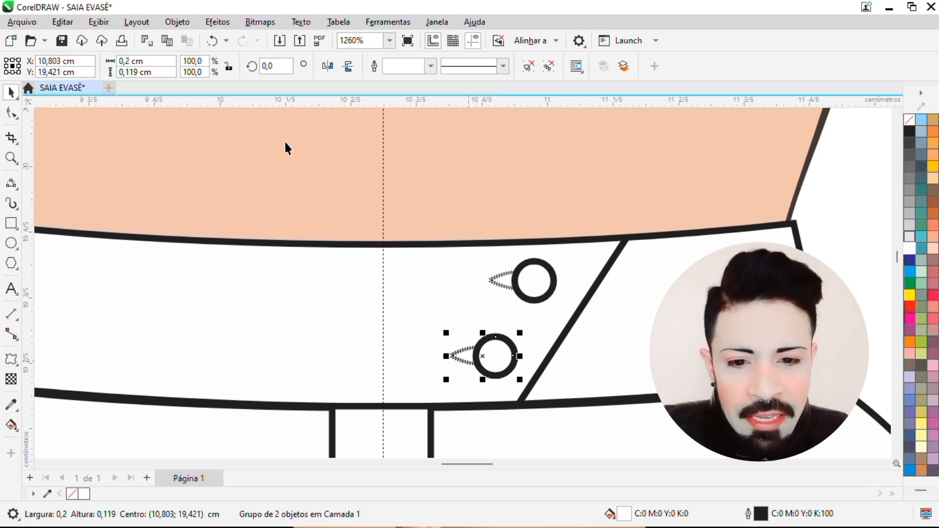
double_click(289, 68)
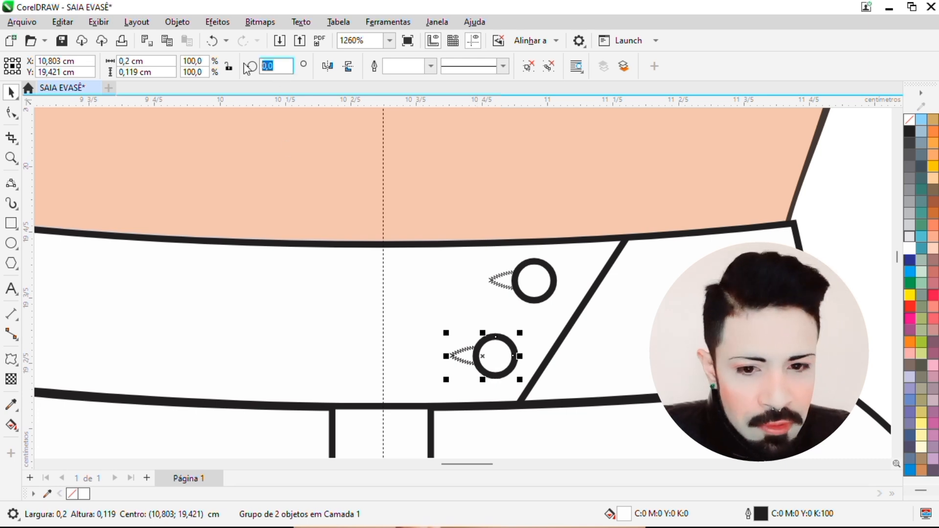
text(270)
key(Return)
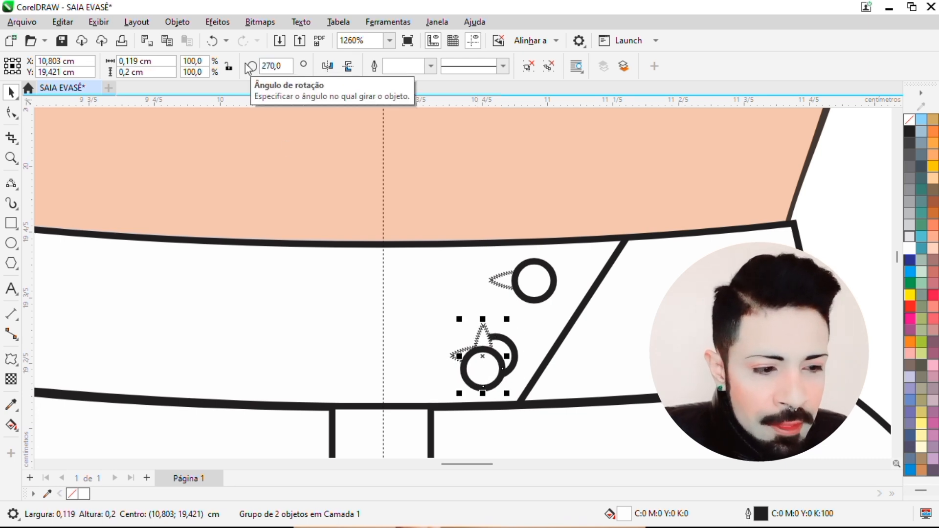
Move the rotated button group onto the center-front panel, about 0.5 cm lower and centered on the vertical guideline.
scroll(899, 254, down, 3)
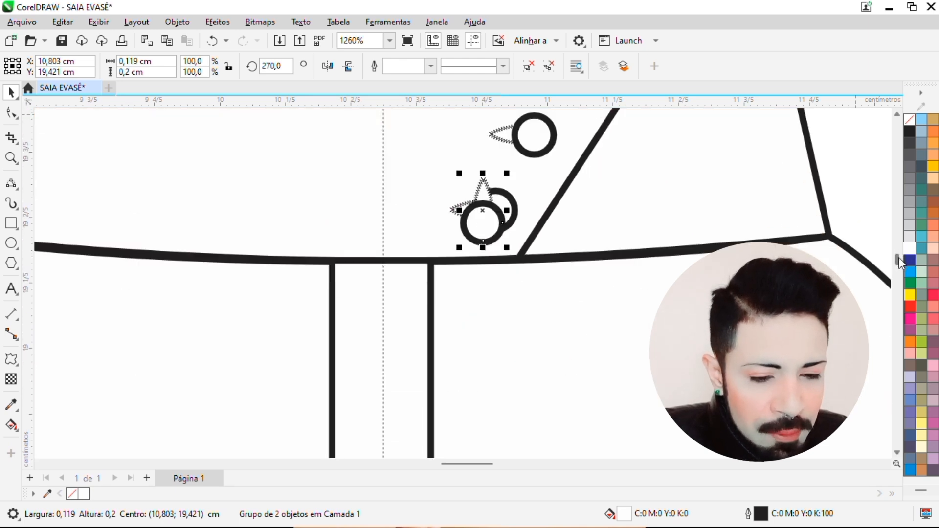
scroll(392, 228, down, 2)
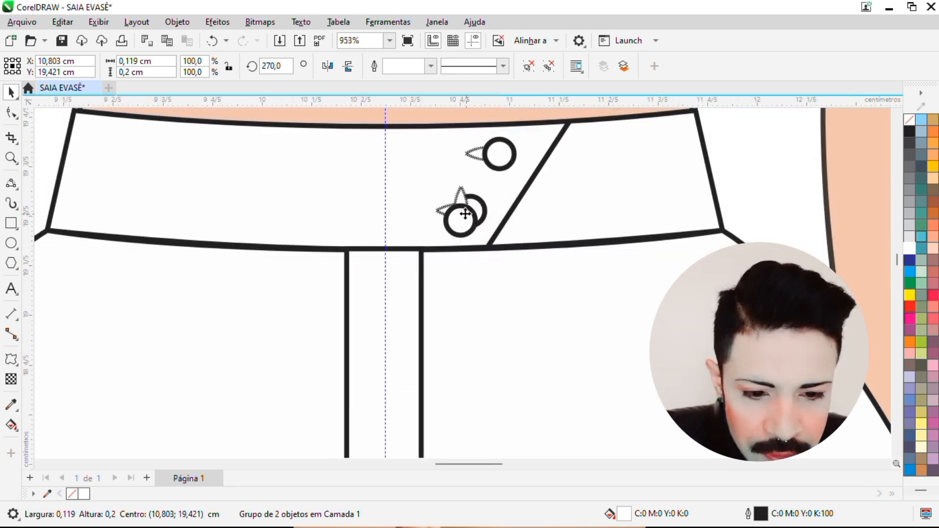
drag(463, 217, 391, 339)
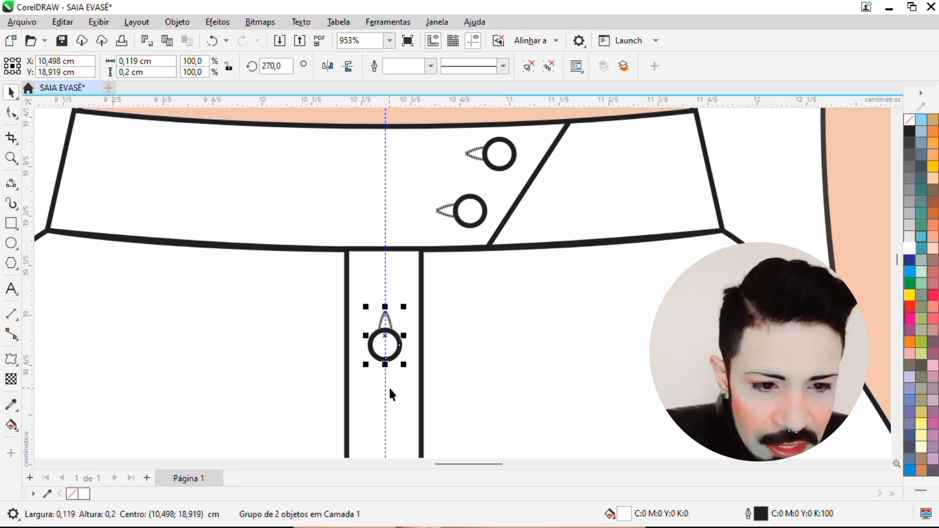
Ungroup the panel's button group and center the circular button over the middle of its vertical zigzag buttonhole.
click(529, 68)
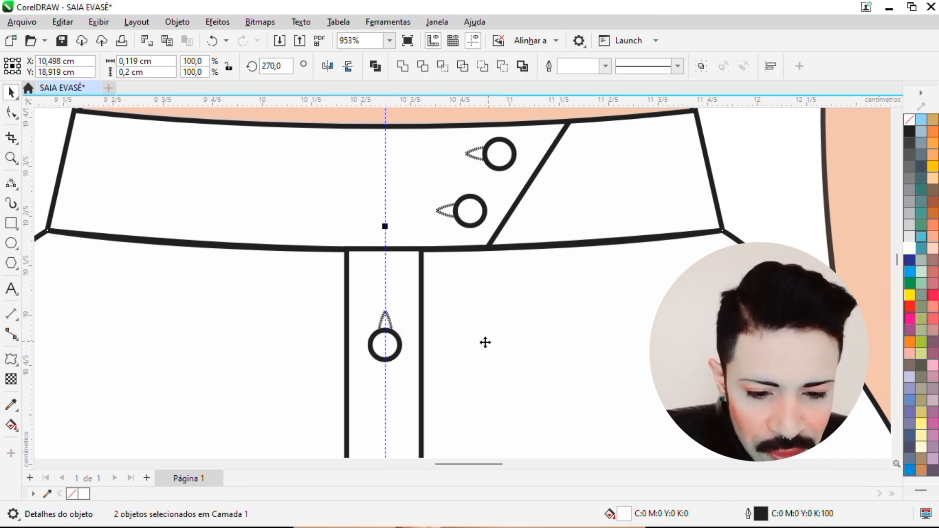
click(385, 360)
click(386, 351)
scroll(395, 346, up, 2)
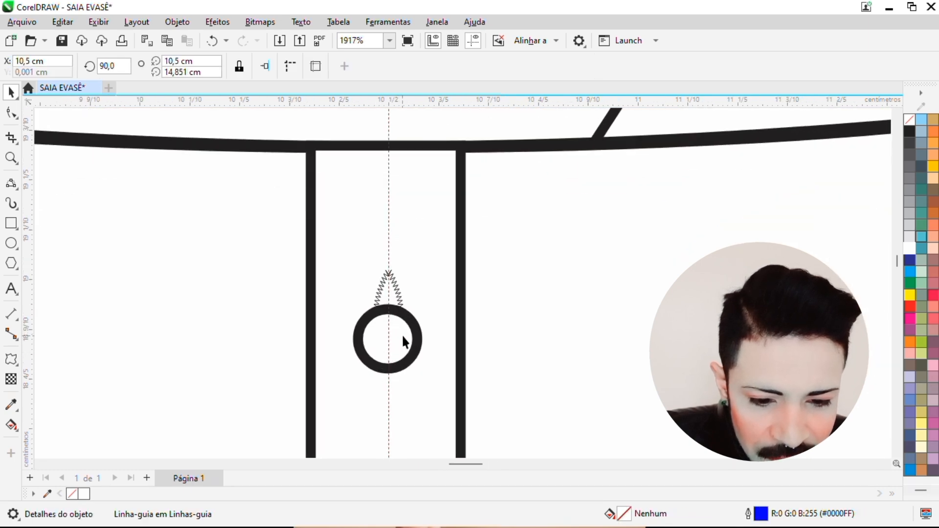
click(399, 344)
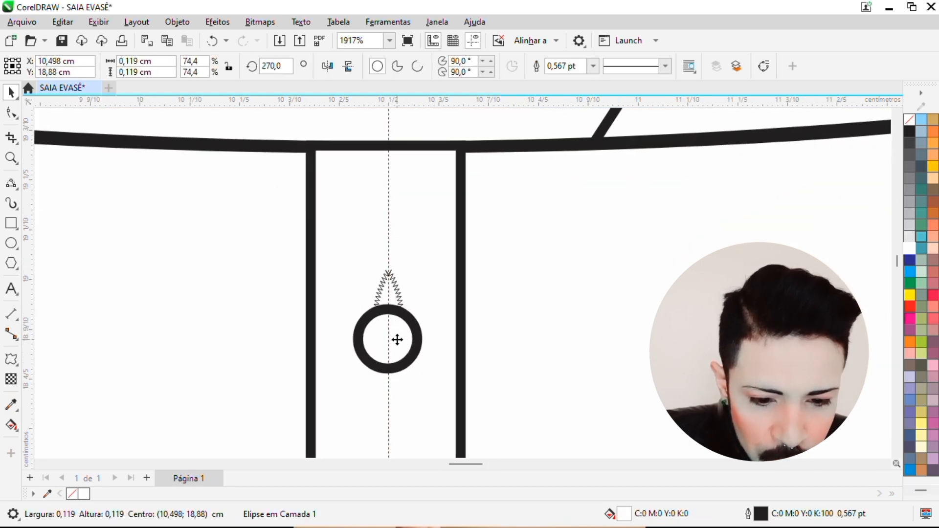
drag(397, 339, 390, 320)
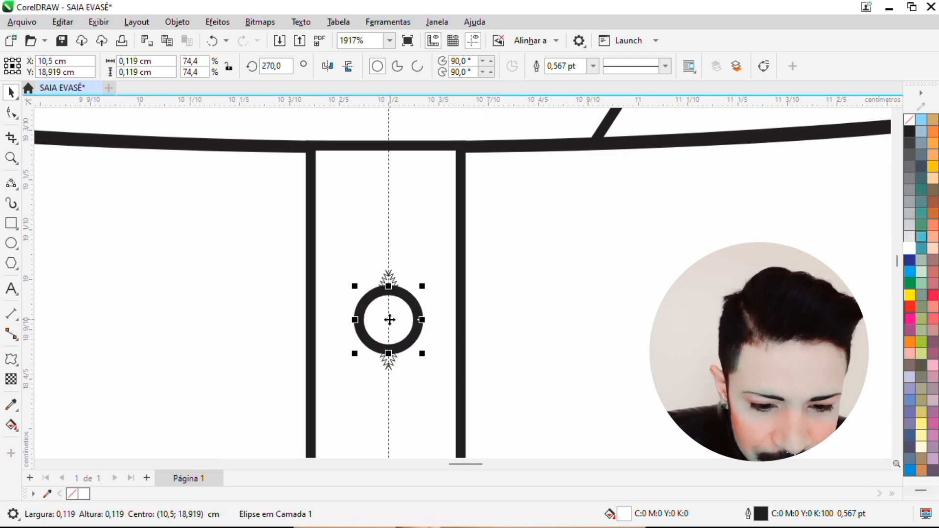
Group the centered circular button with its vertical zigzag buttonhole on the center-front panel.
scroll(442, 319, down, 1)
click(562, 318)
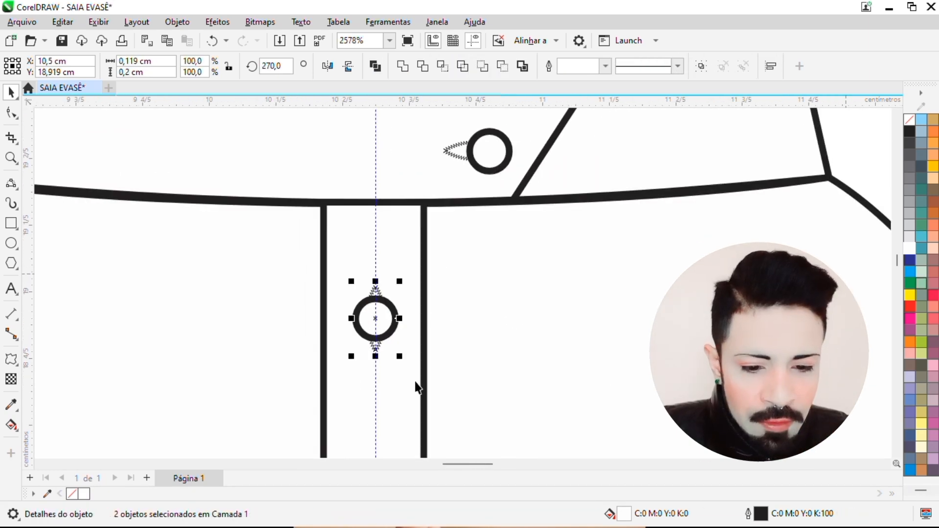
click(447, 367)
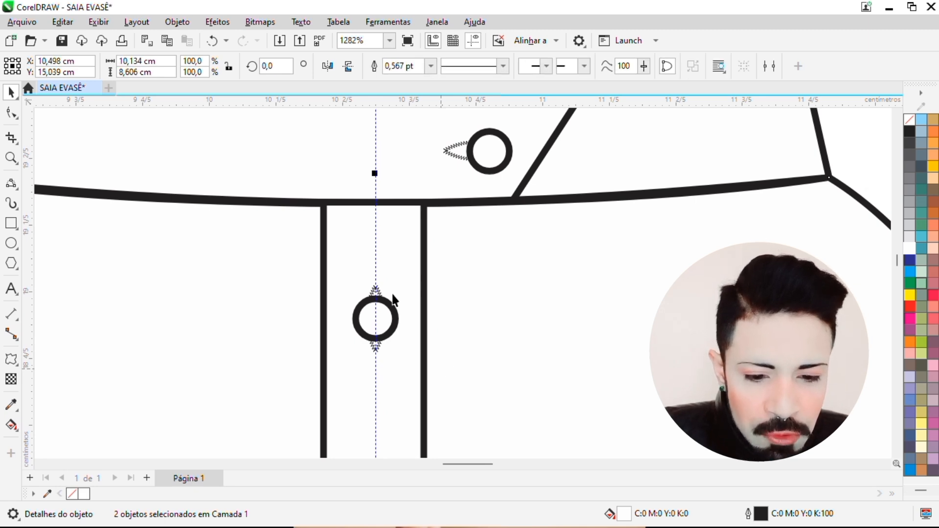
scroll(386, 296, up, 2)
scroll(386, 317, up, 2)
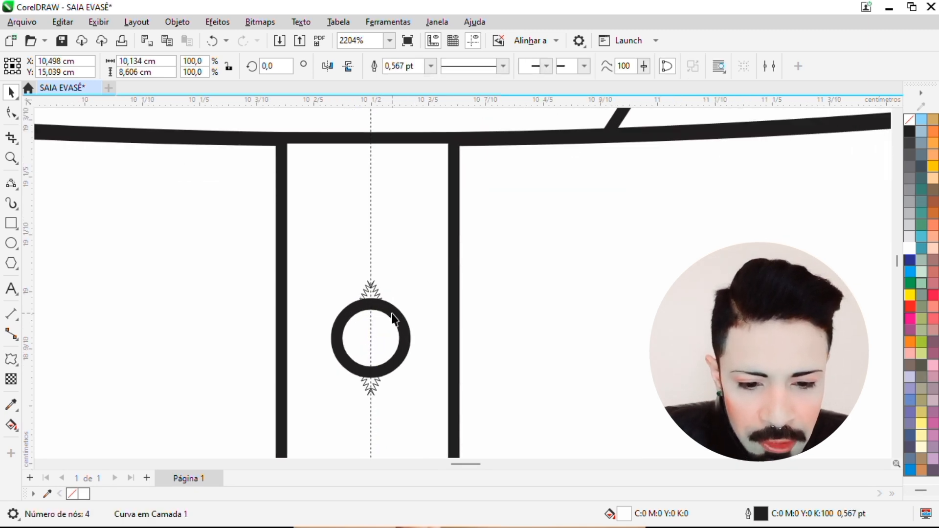
click(394, 321)
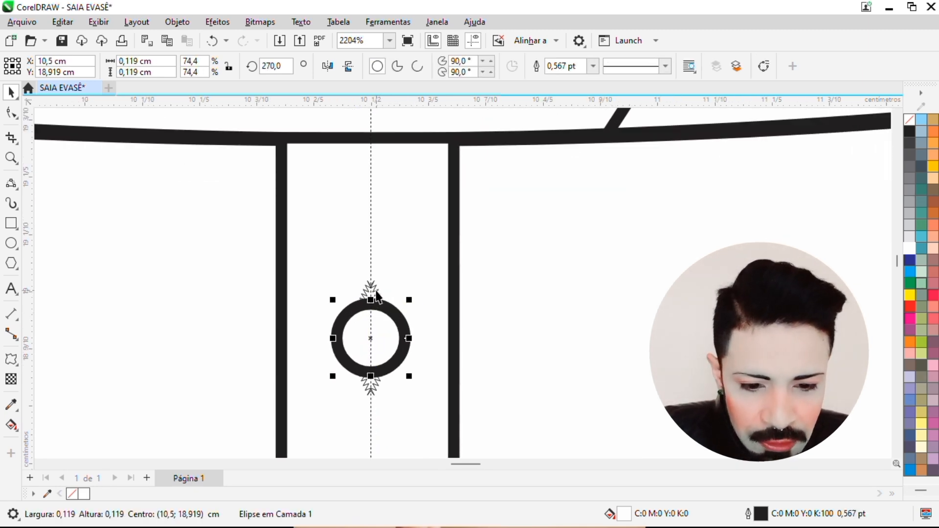
shift+click(373, 289)
scroll(318, 287, down, 3)
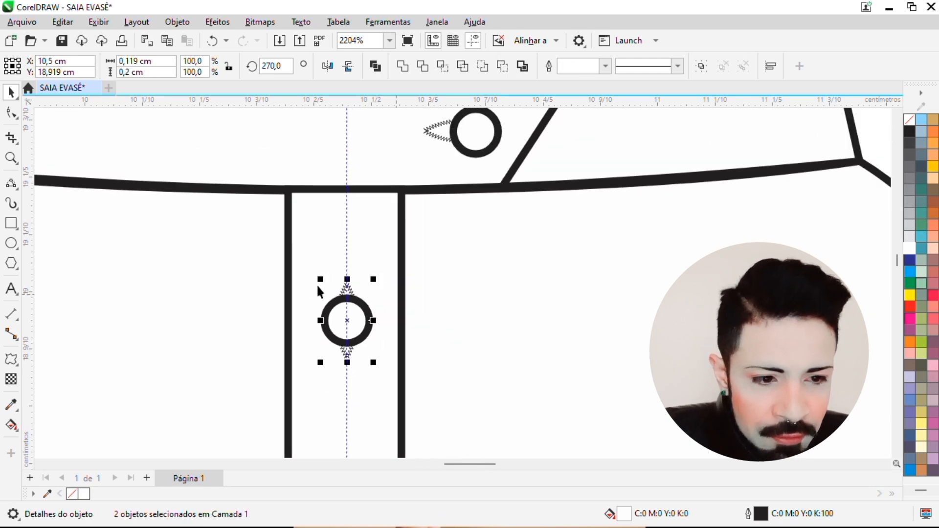
click(701, 66)
Copy the panel button group about 0.97 cm straight down and repeat the duplication six times to fill the center-front panel.
scroll(260, 257, down, 5)
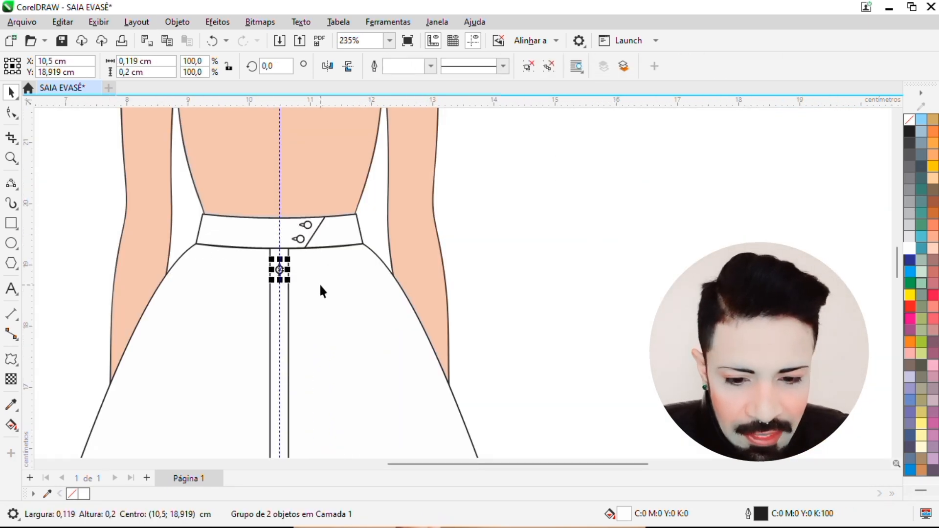
drag(282, 274, 276, 332)
scroll(366, 274, down, 5)
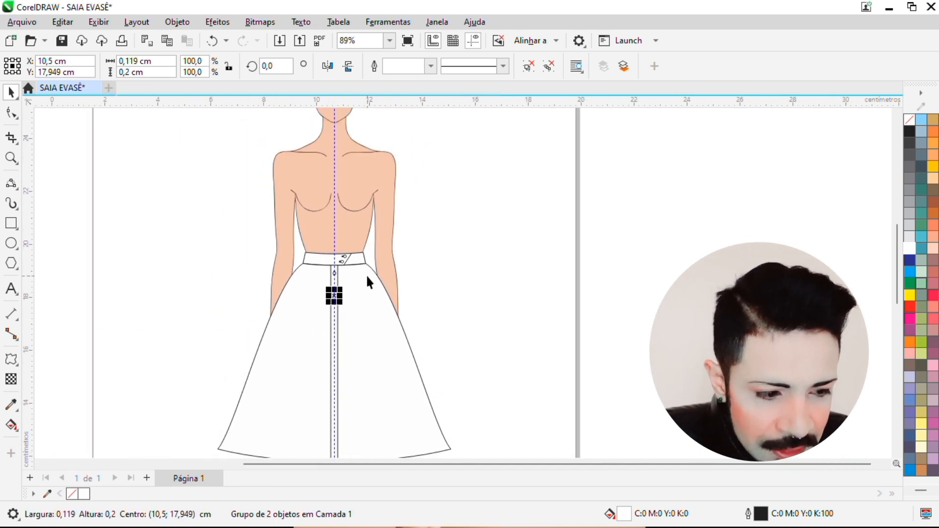
scroll(901, 252, down, 2)
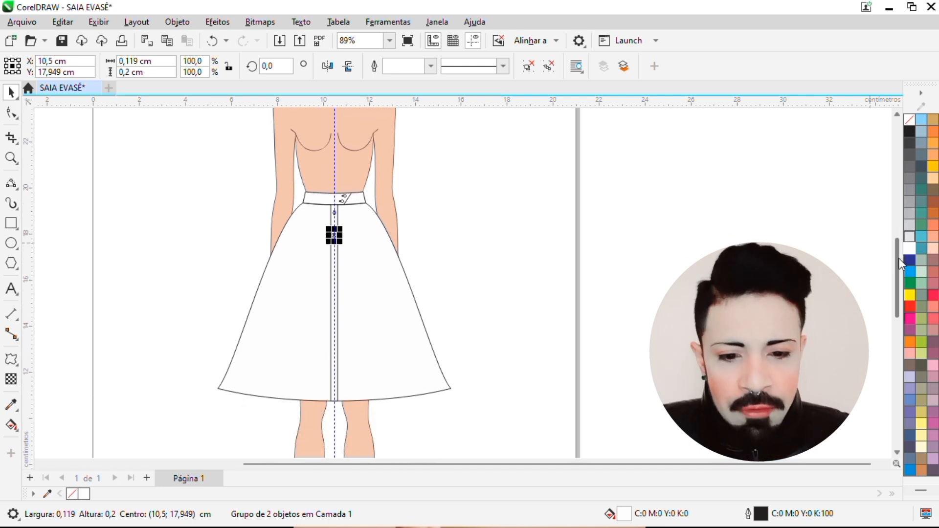
key(ctrl+r)
key(ctrl+r)
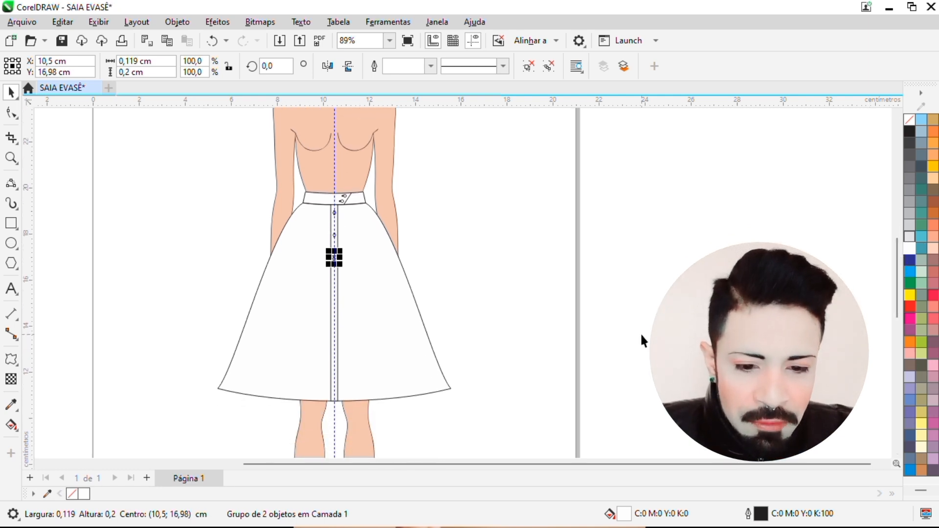
key(ctrl+r)
key(ctrl+r)
key(ctrl+r)
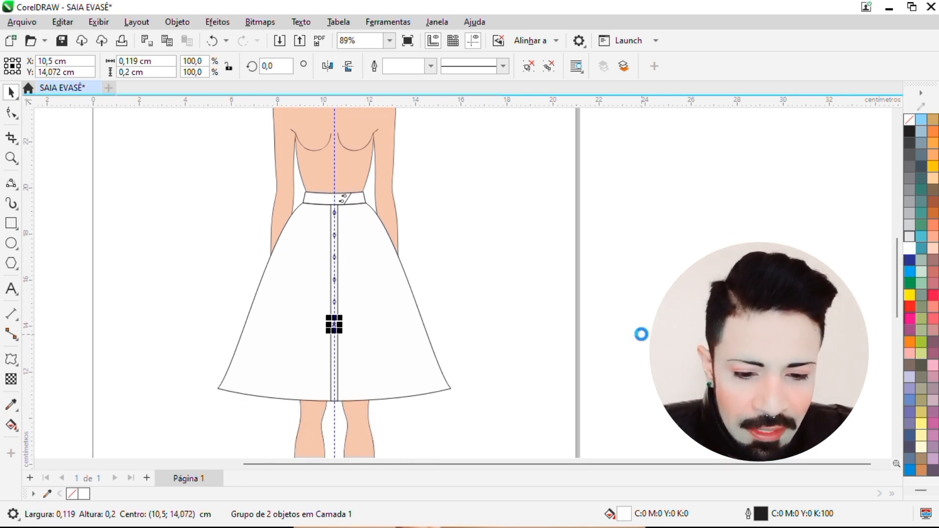
key(ctrl+r)
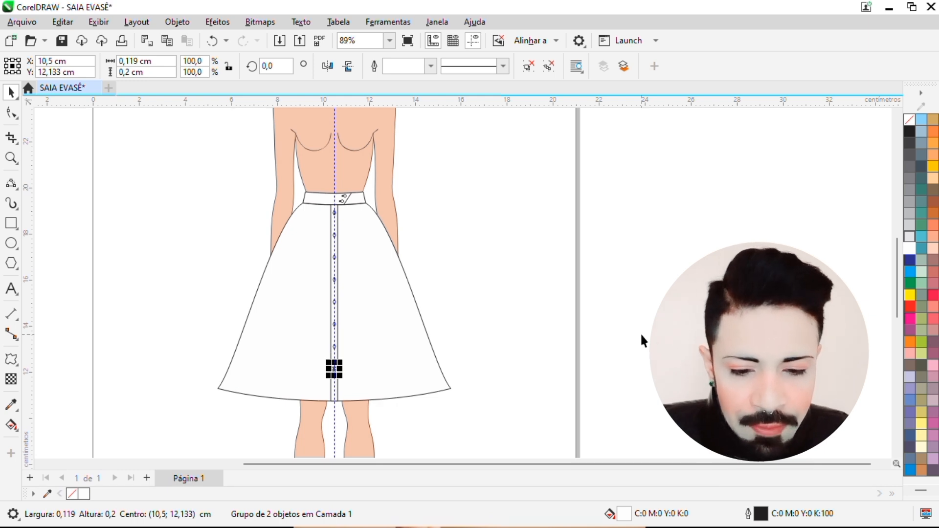
click(155, 302)
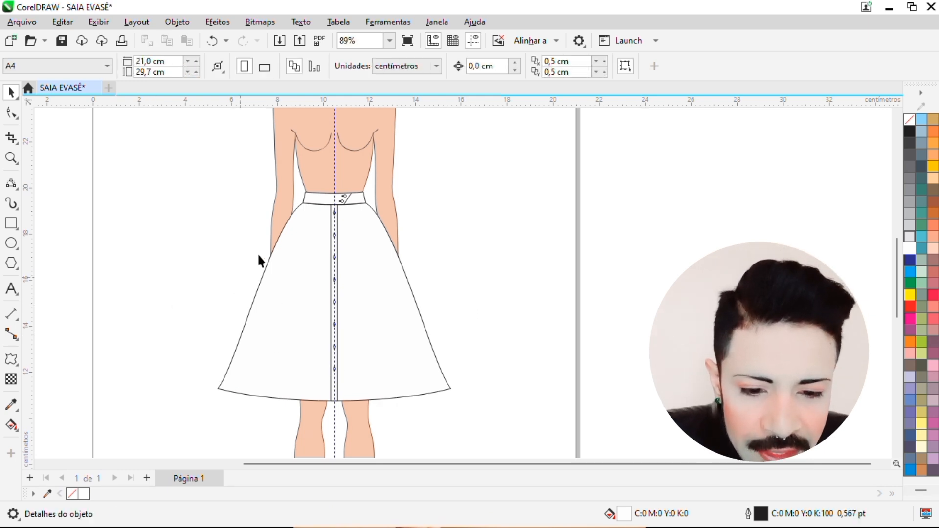
Move the whole column of center-front buttons straight down about 0.34 cm.
scroll(272, 240, up, 1)
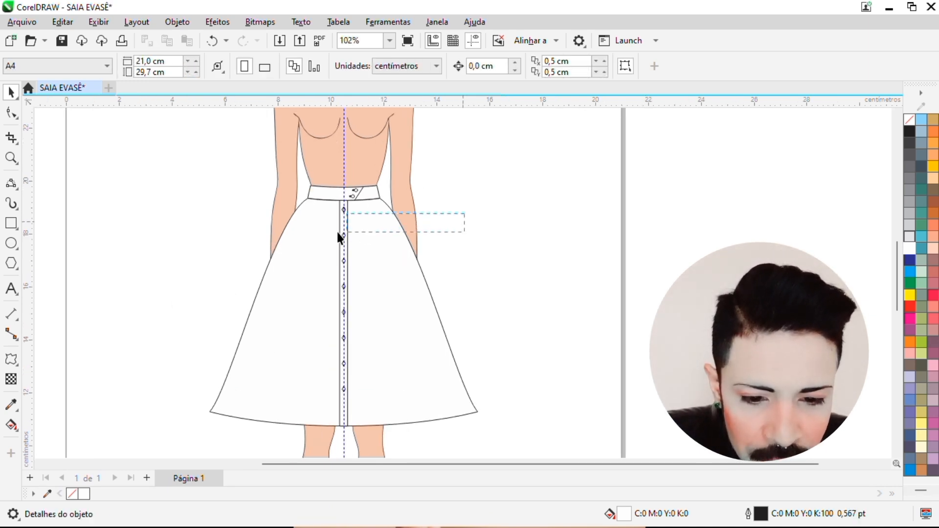
drag(440, 205, 301, 433)
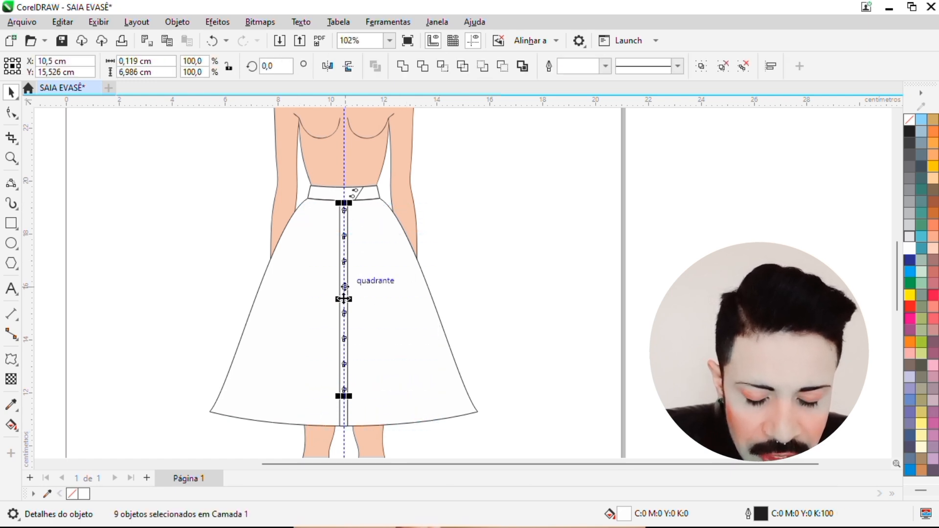
drag(344, 301, 343, 309)
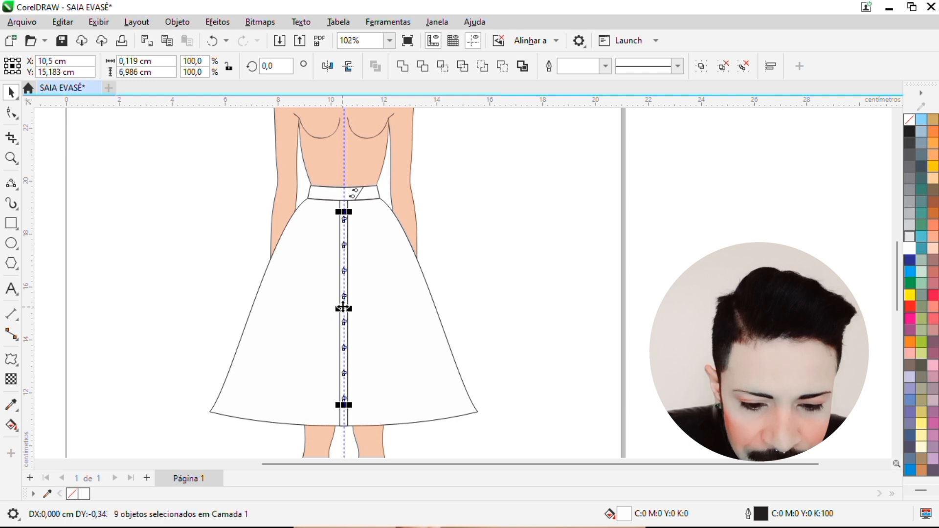
click(506, 273)
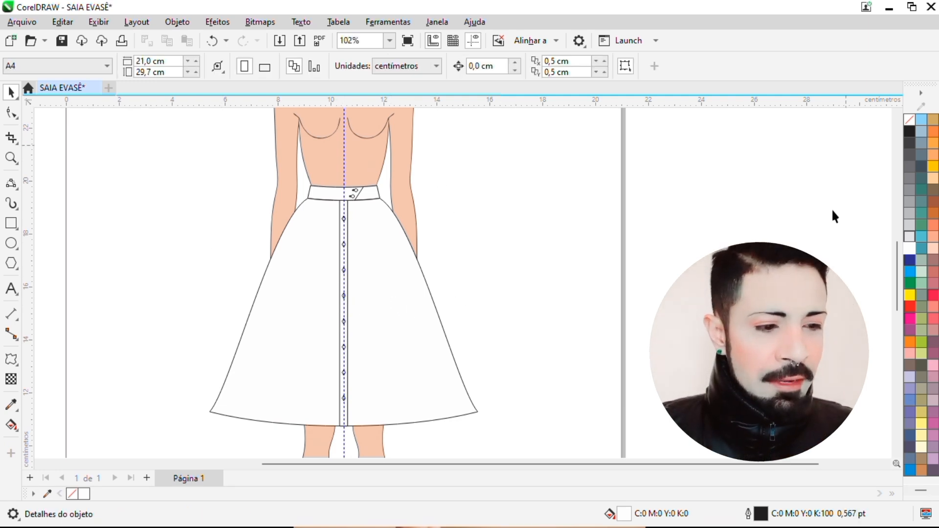
Place a copy of the complete skirt about 11.28 cm to the left of the body base, at the same height.
scroll(895, 257, up, 1)
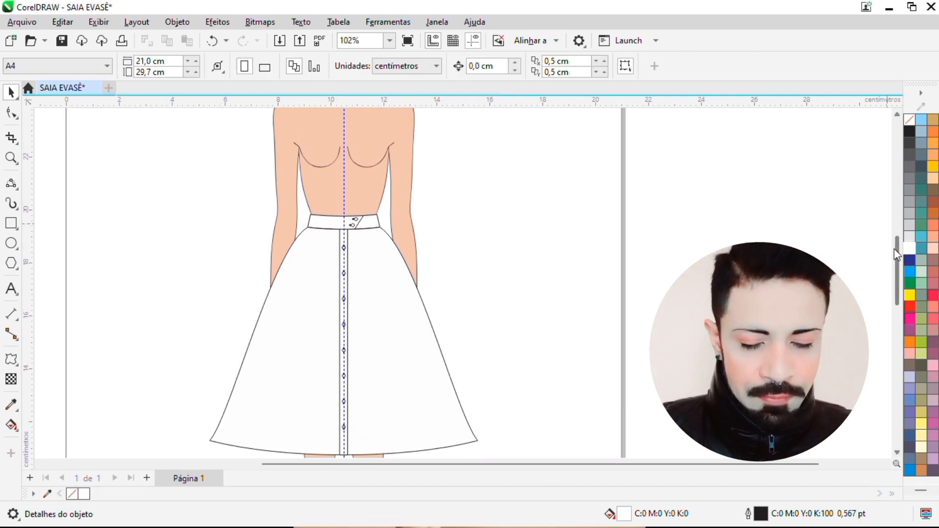
scroll(452, 200, down, 1)
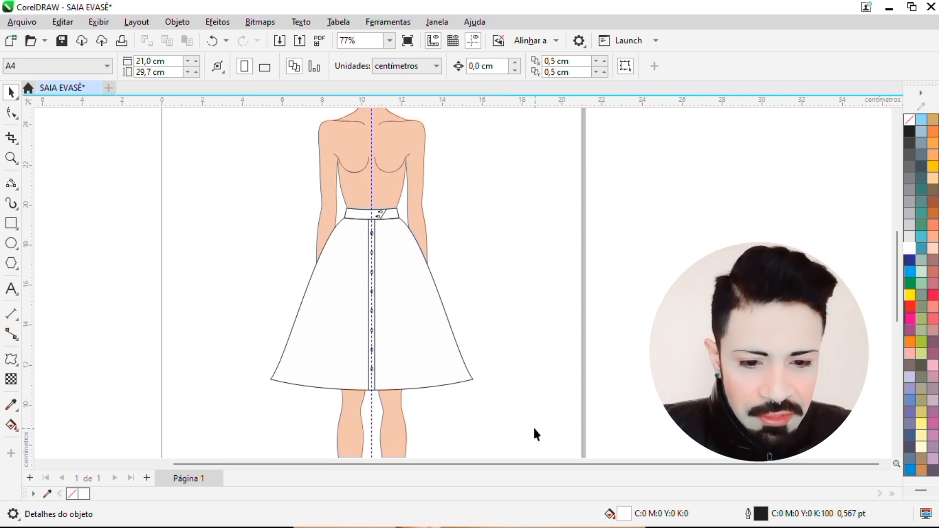
mouse_move(536, 429)
mouse_down()
mouse_move(310, 267)
mouse_move(237, 177)
mouse_move(210, 164)
mouse_up()
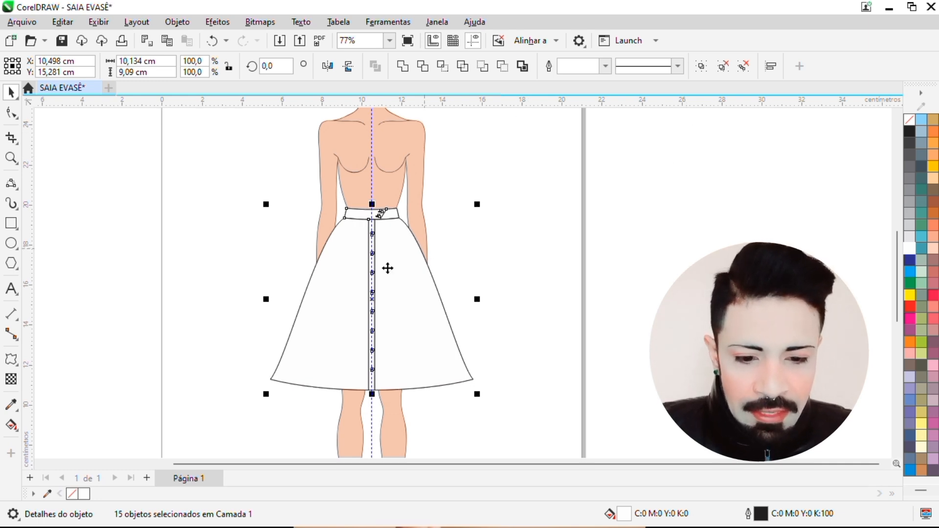
drag(387, 291, 159, 260)
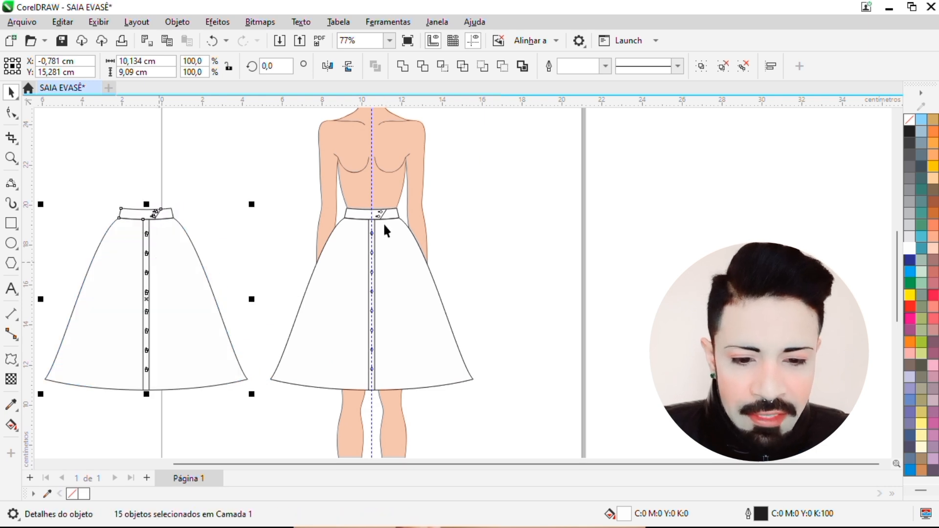
click(509, 262)
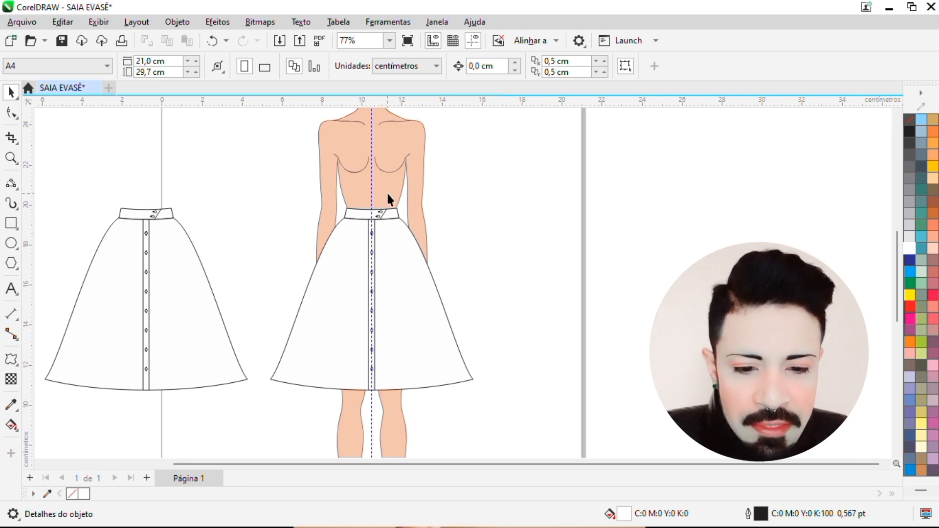
Delete the two small buttons and the diagonal closure line from the waistband of the skirt on the body.
scroll(388, 196, up, 3)
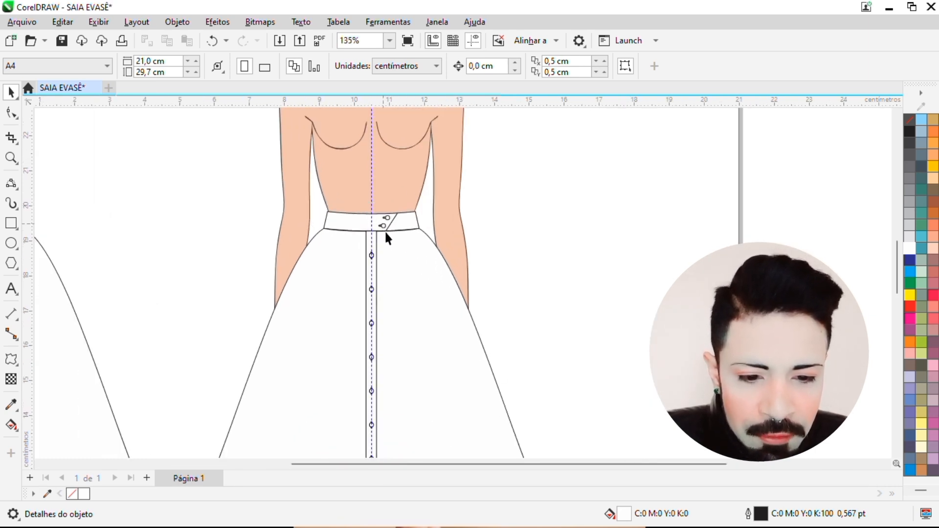
drag(430, 198, 368, 247)
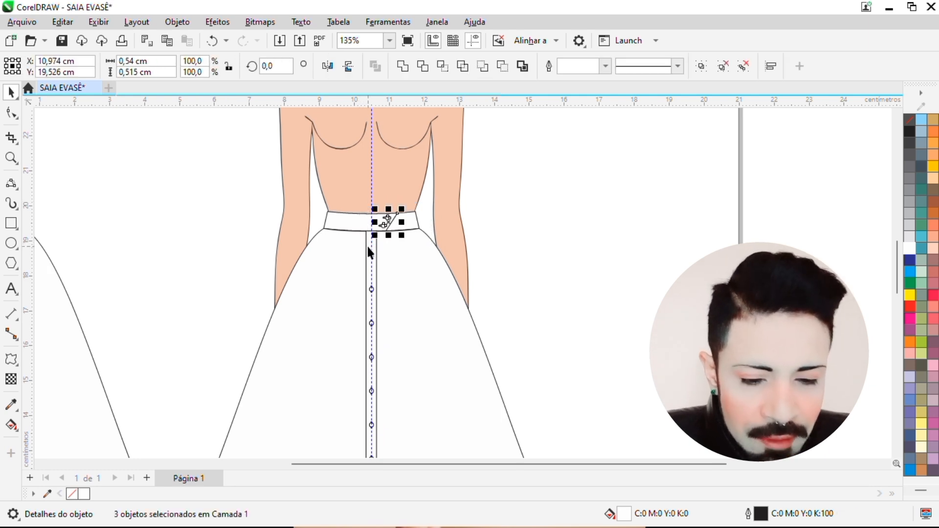
key(Delete)
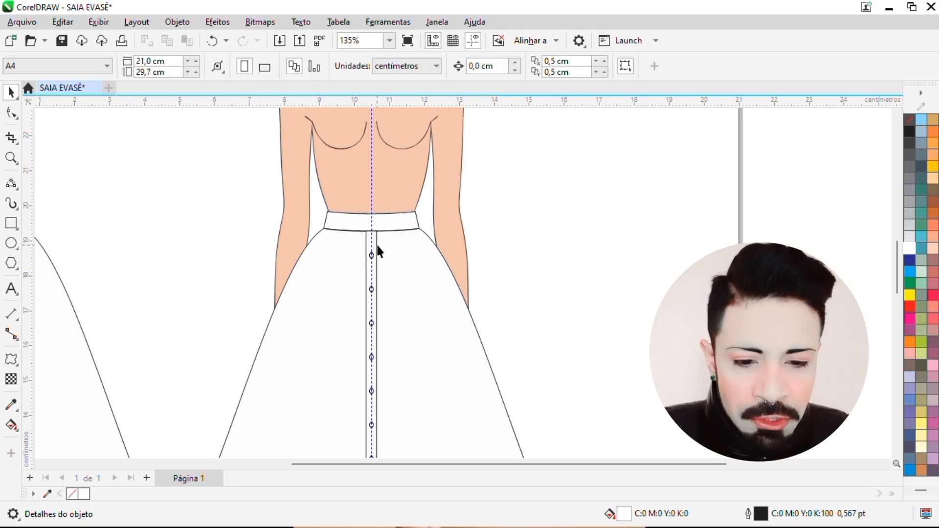
scroll(375, 245, down, 3)
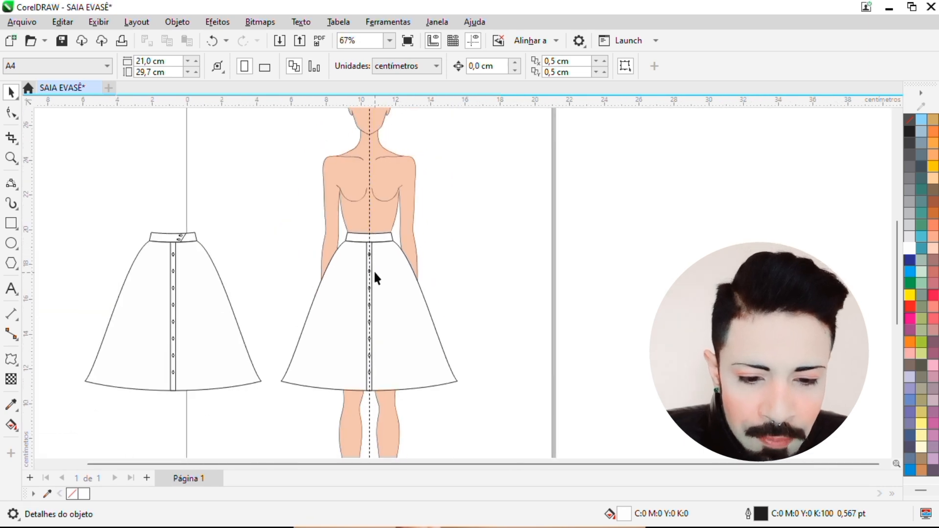
Delete the center-front panel and its whole column of buttons from the skirt on the body.
scroll(375, 248, up, 3)
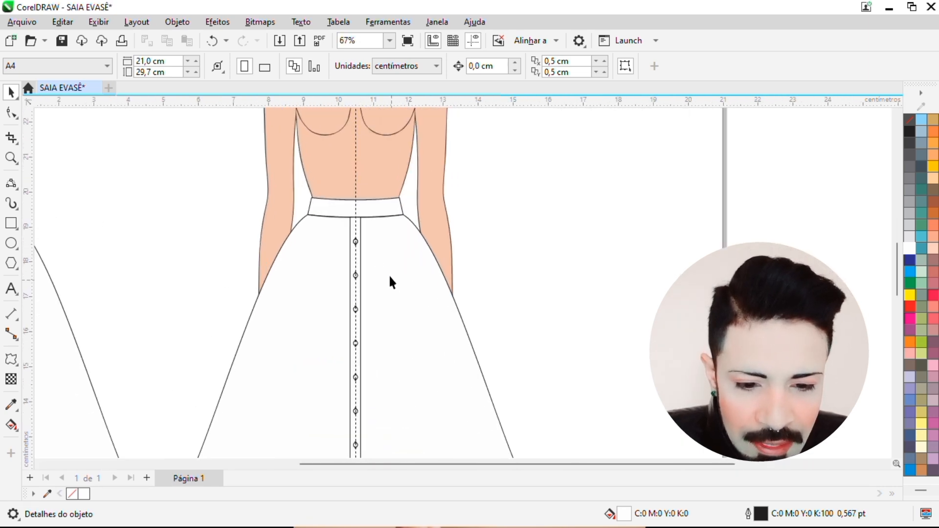
click(358, 236)
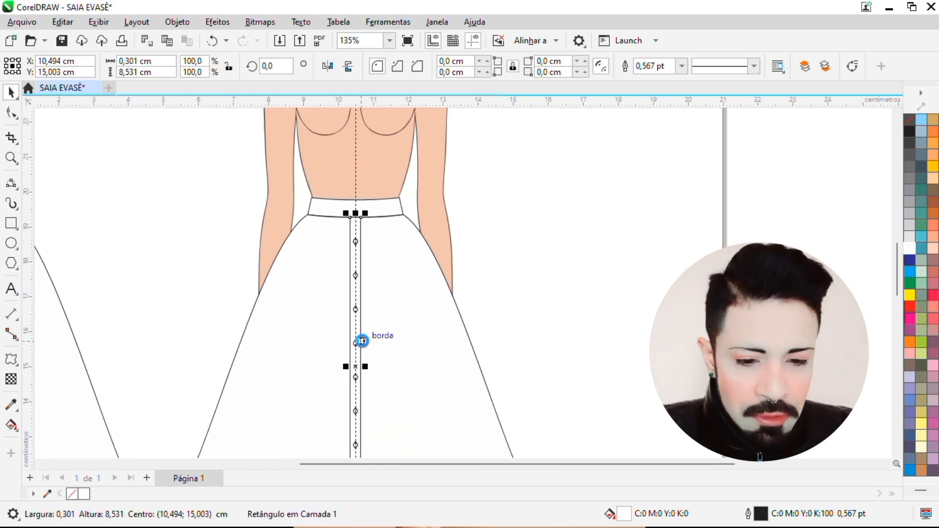
key(Escape)
scroll(449, 226, down, 3)
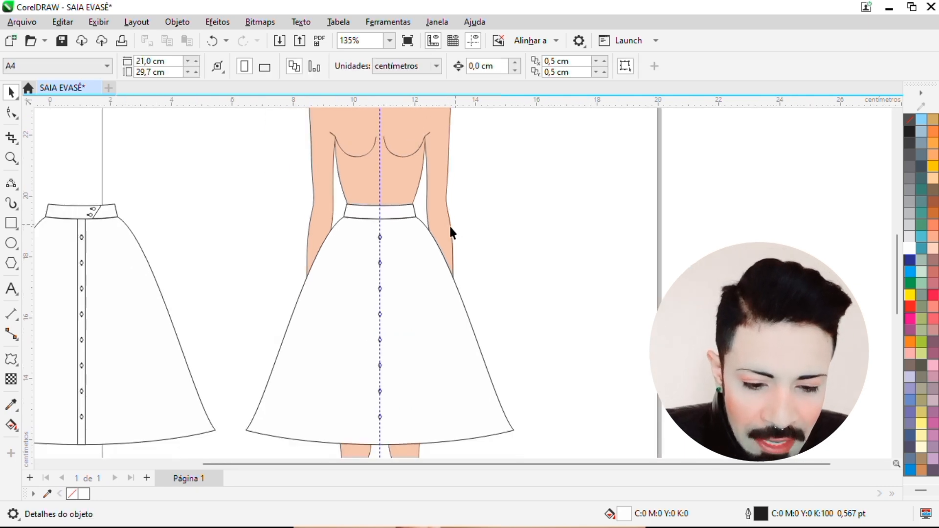
drag(422, 390, 384, 219)
key(Delete)
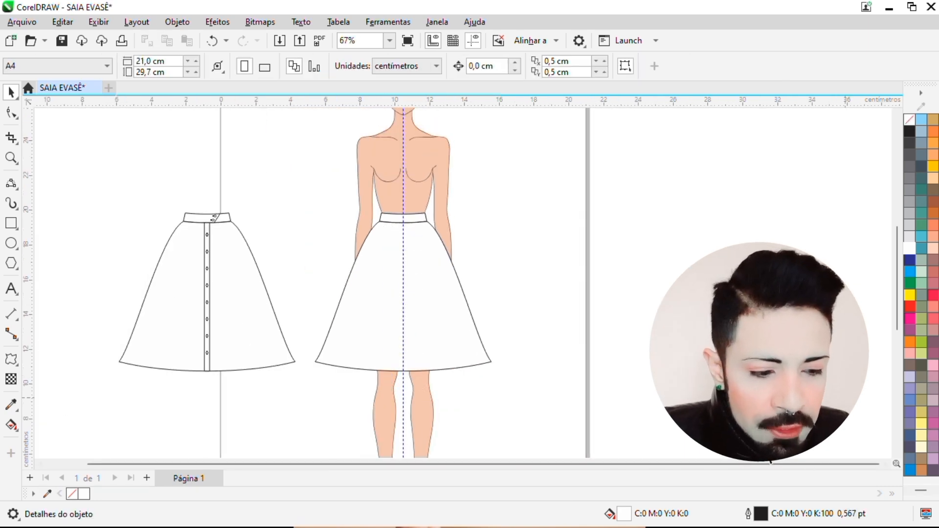
Convert all curve segments of the waistband on the body to straight lines.
scroll(488, 240, up, 3)
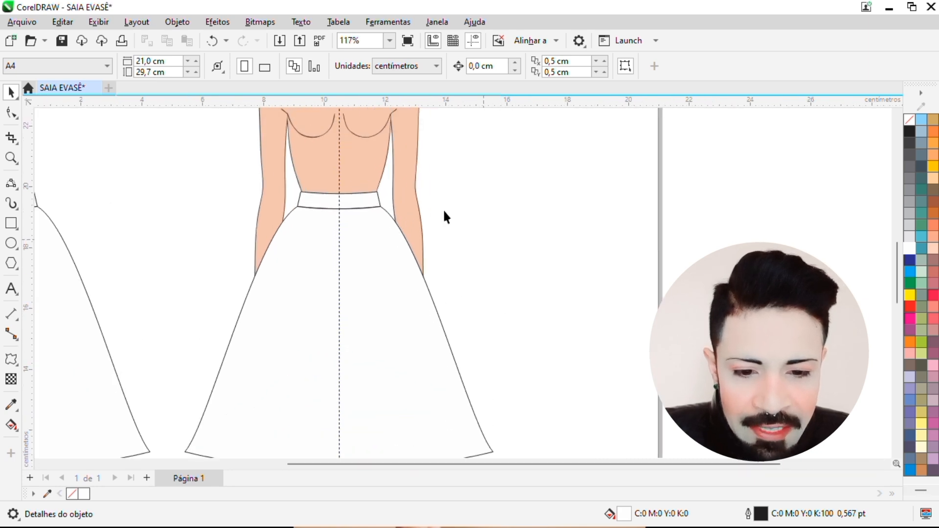
click(10, 115)
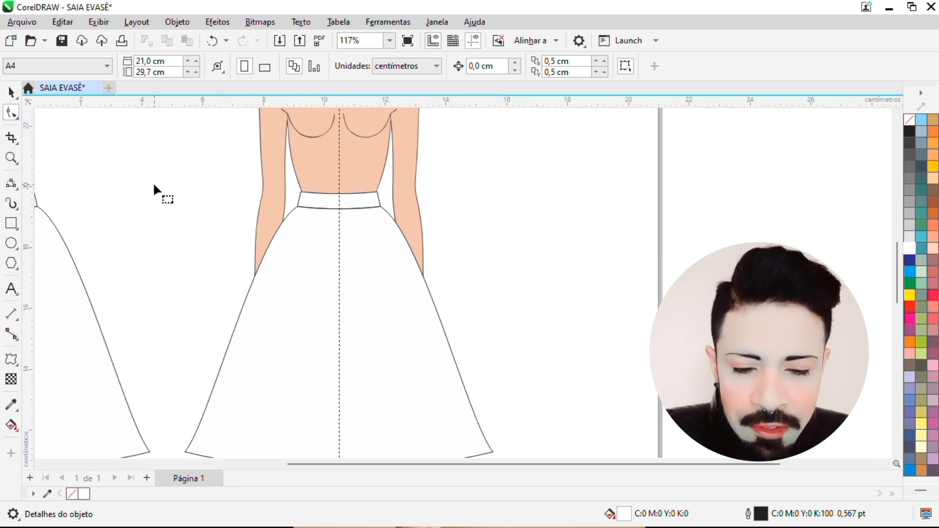
click(311, 206)
scroll(376, 196, up, 4)
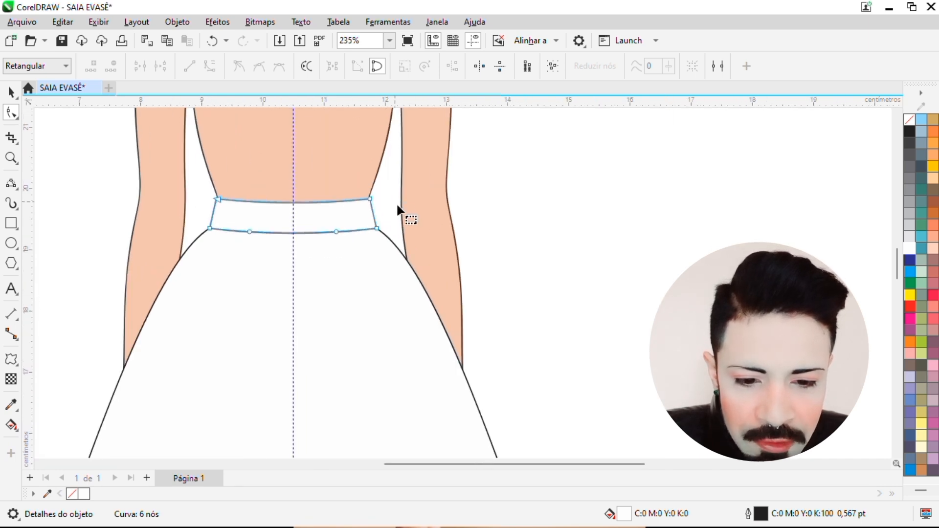
drag(364, 202, 189, 176)
drag(500, 281, 151, 135)
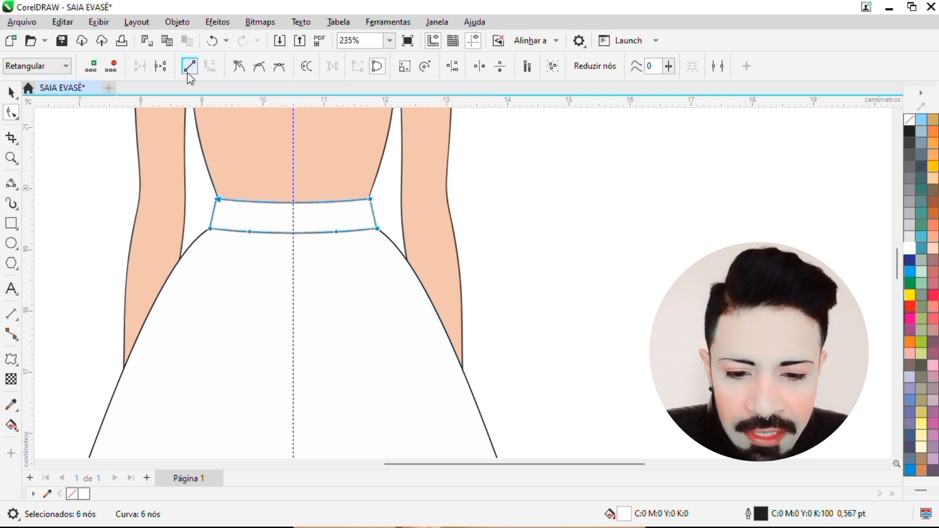
click(189, 74)
click(410, 228)
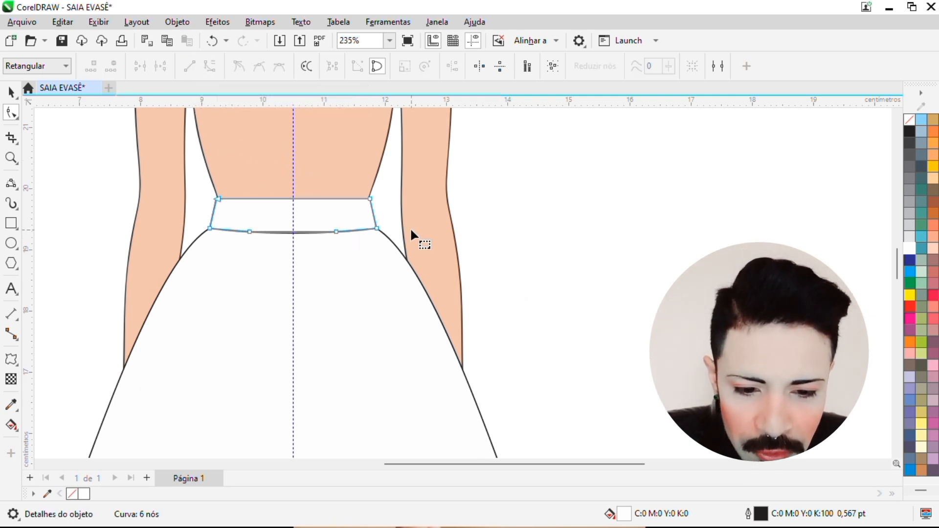
Remove the two intermediate nodes from the lower edge of the waistband, leaving only its four corner nodes.
scroll(376, 228, up, 2)
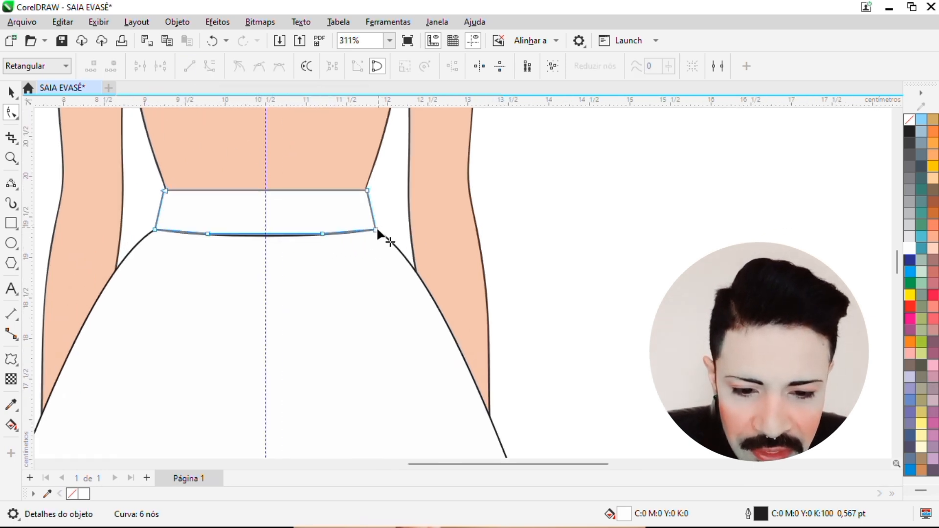
double_click(314, 234)
click(182, 235)
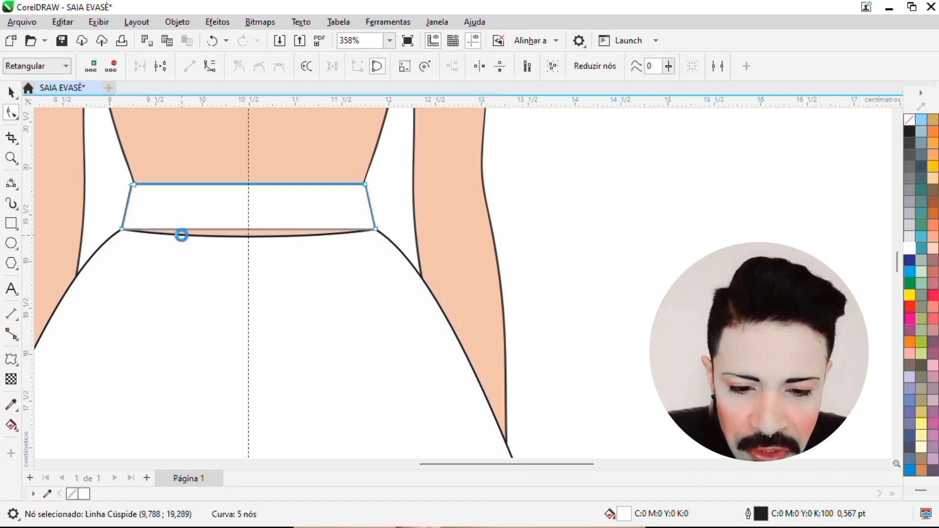
click(149, 211)
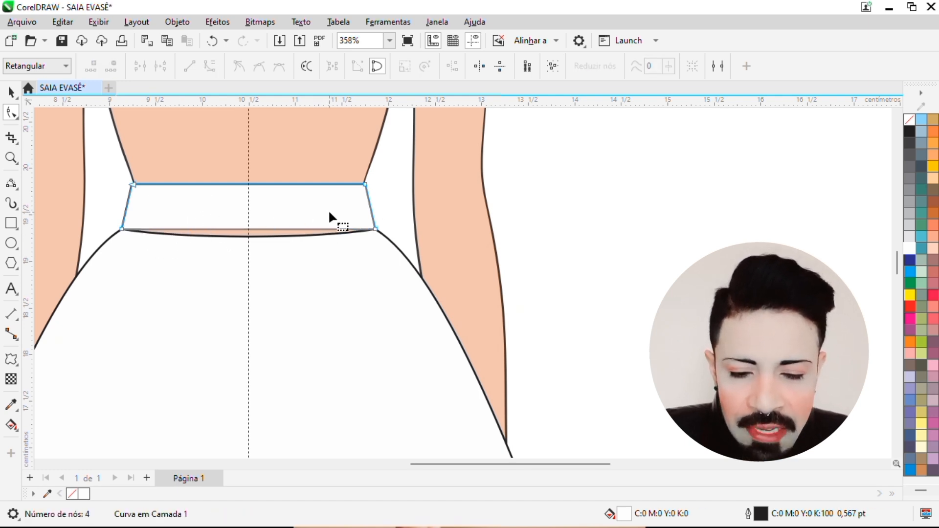
Convert the curved top edge of the skirt on the body to a straight line along the waistband.
scroll(328, 209, down, 1)
click(169, 225)
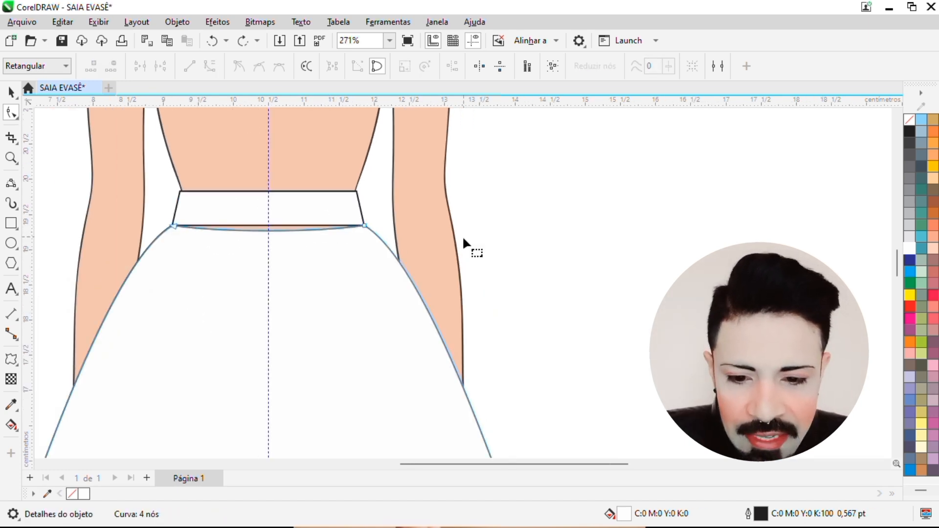
click(174, 225)
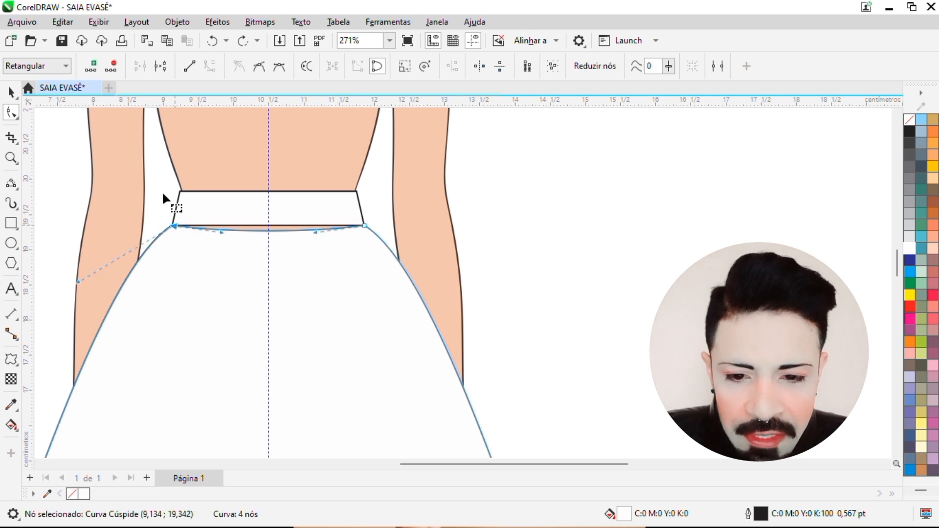
click(189, 68)
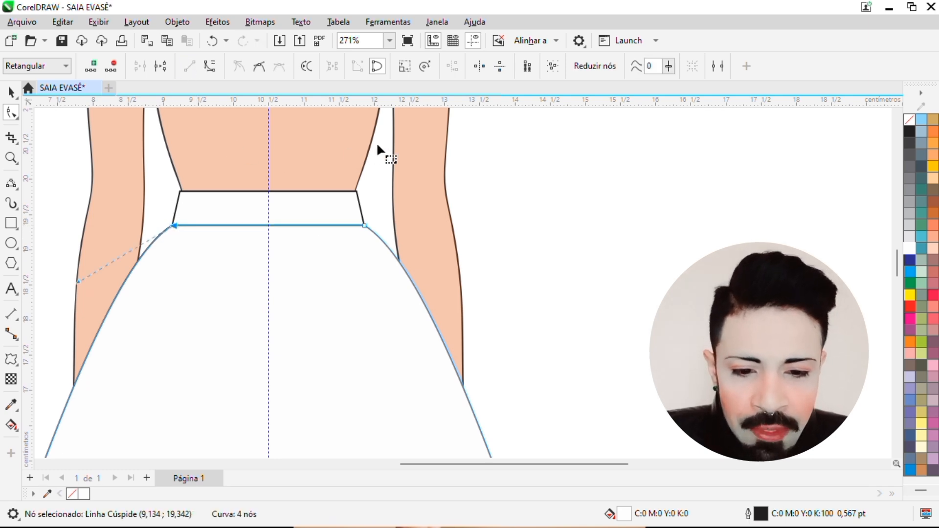
scroll(391, 151, down, 5)
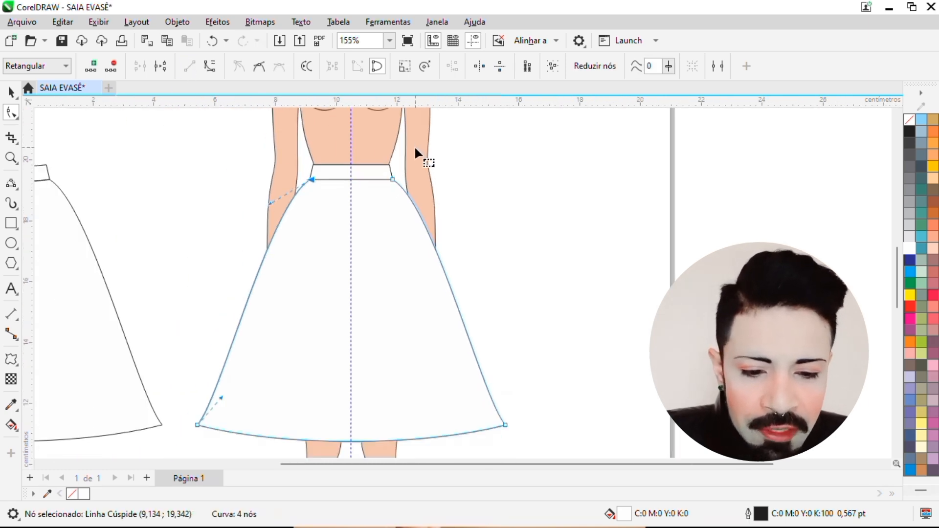
click(544, 359)
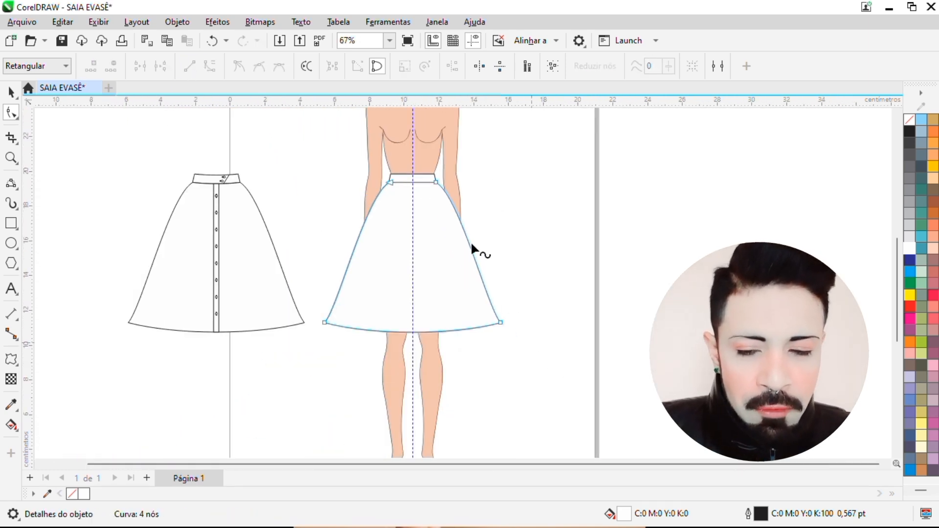
click(9, 92)
click(528, 341)
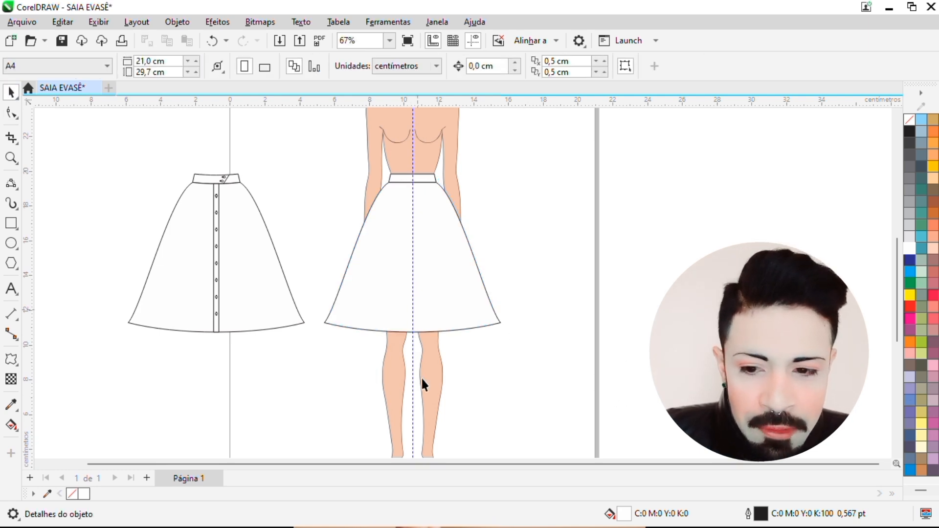
Add a node at the center of the body skirt's hem and move it straight down about 0.19 cm.
click(429, 315)
scroll(426, 351, up, 2)
click(534, 309)
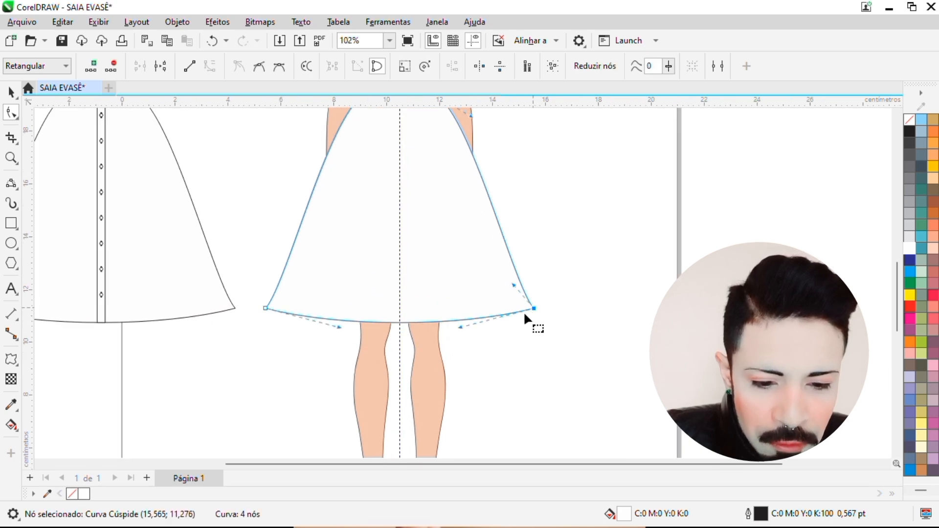
scroll(410, 323, up, 2)
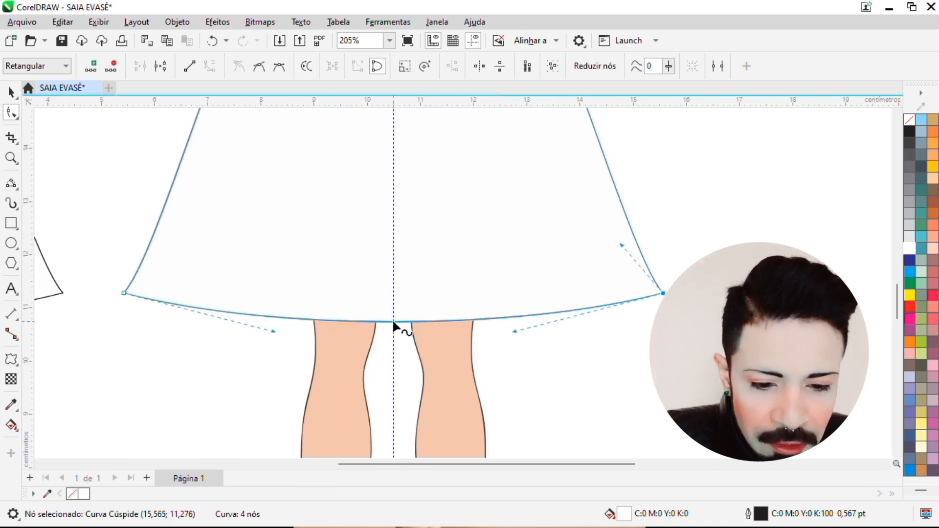
double_click(394, 322)
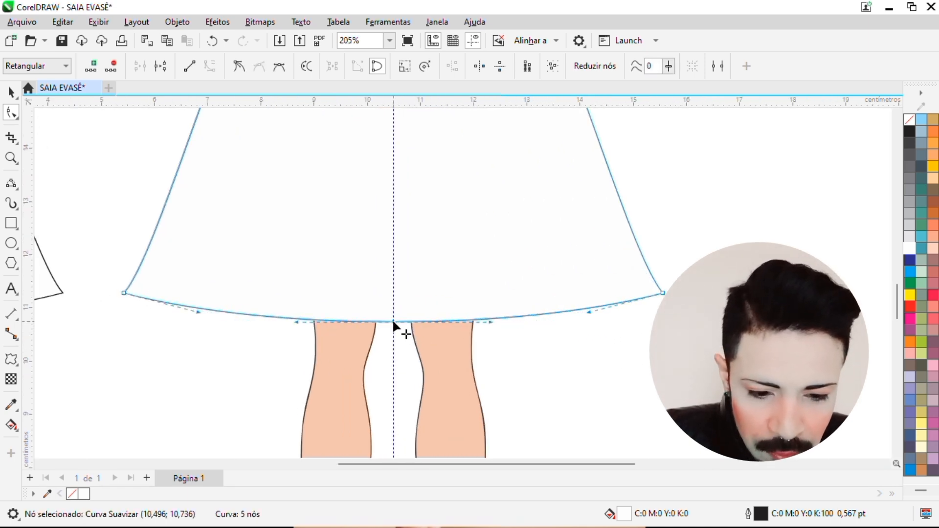
drag(394, 322, 394, 332)
scroll(499, 327, down, 4)
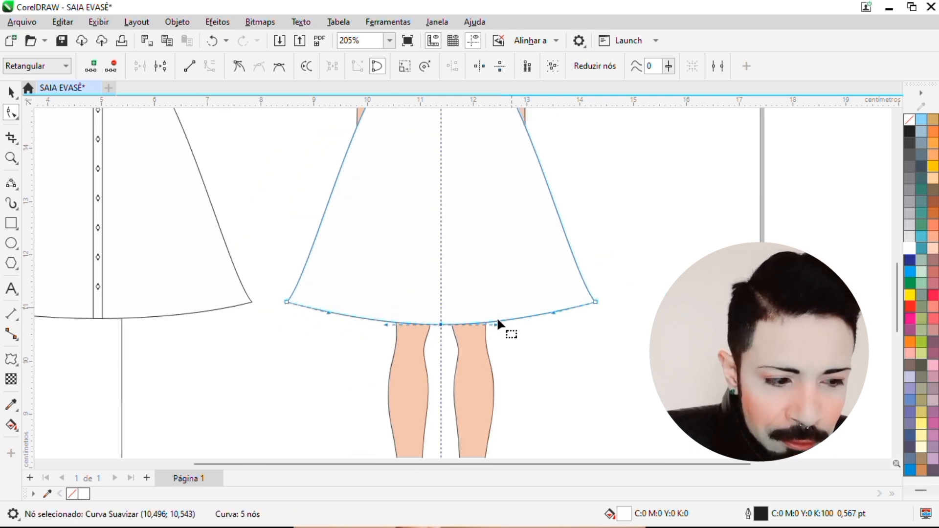
drag(545, 465, 582, 465)
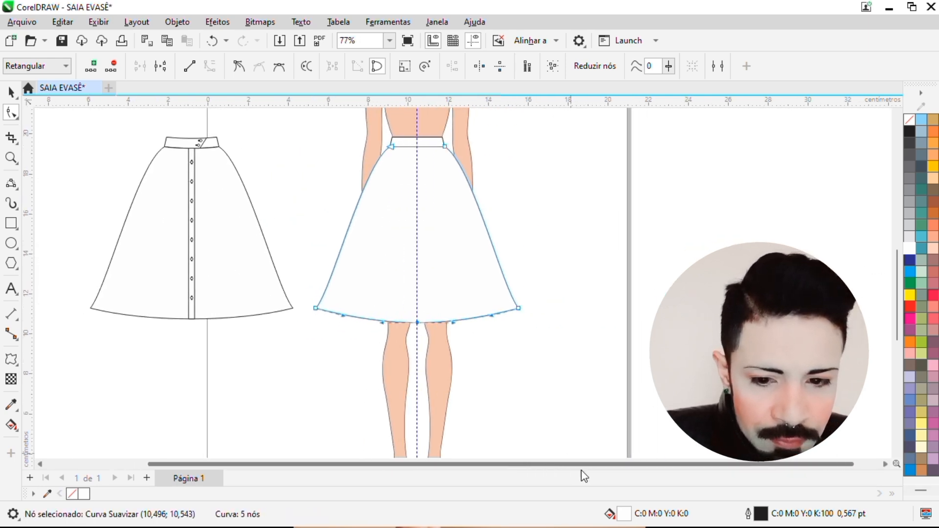
click(544, 344)
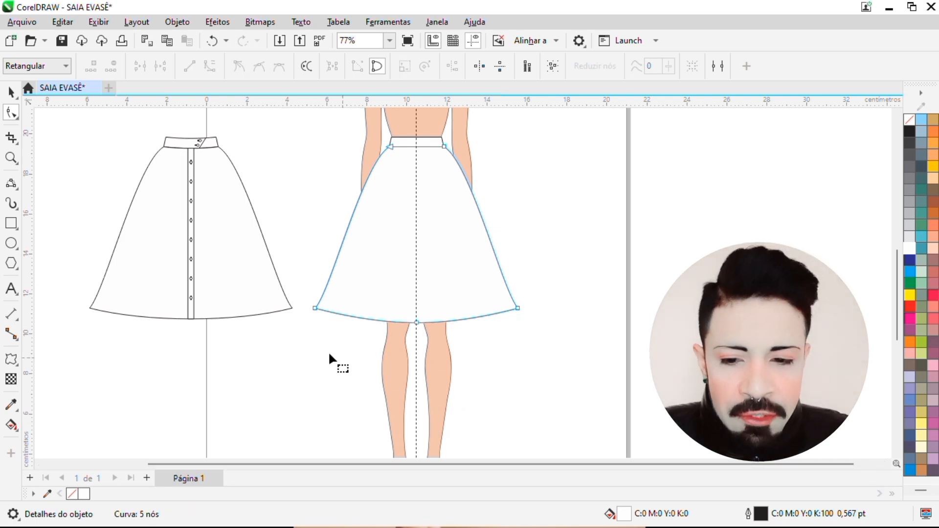
Draw a fold line about 3.4 cm long with the 3-point curve tool, left of the buttoned skirt's center-front panel.
click(18, 188)
click(18, 188)
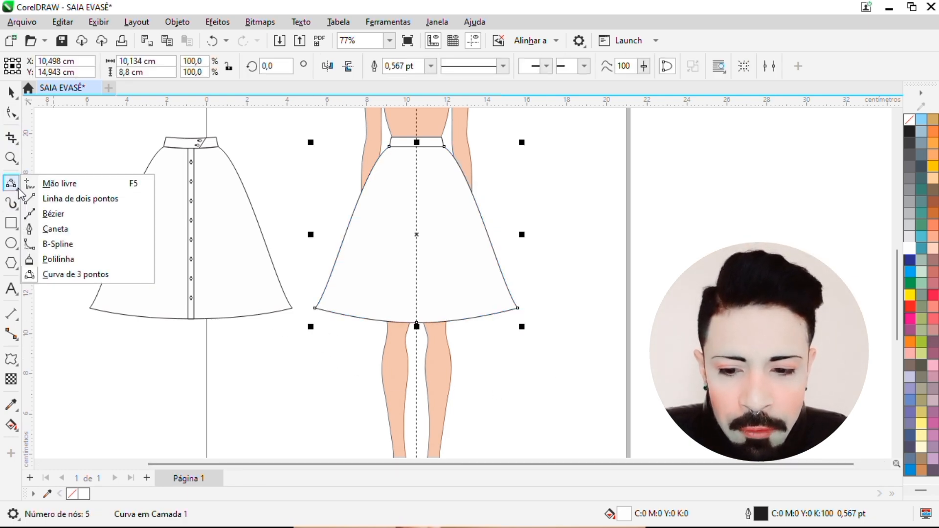
click(75, 274)
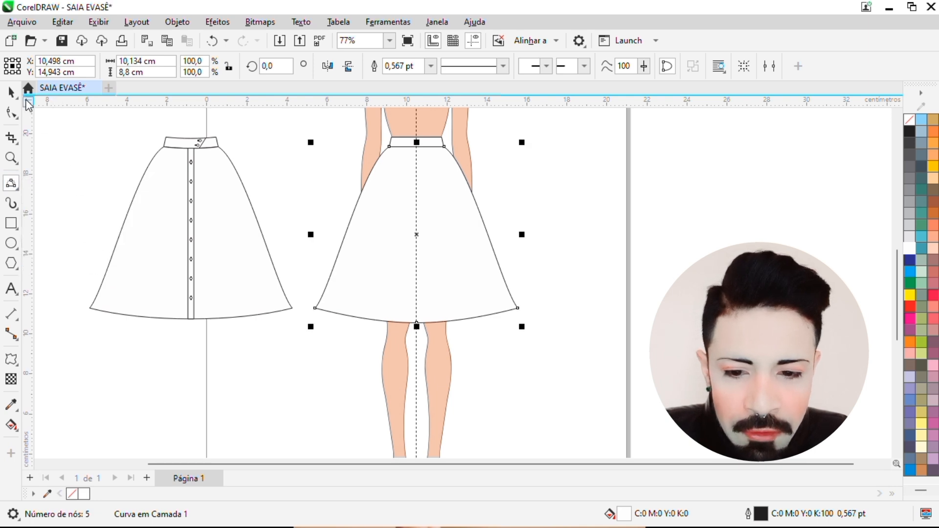
click(11, 92)
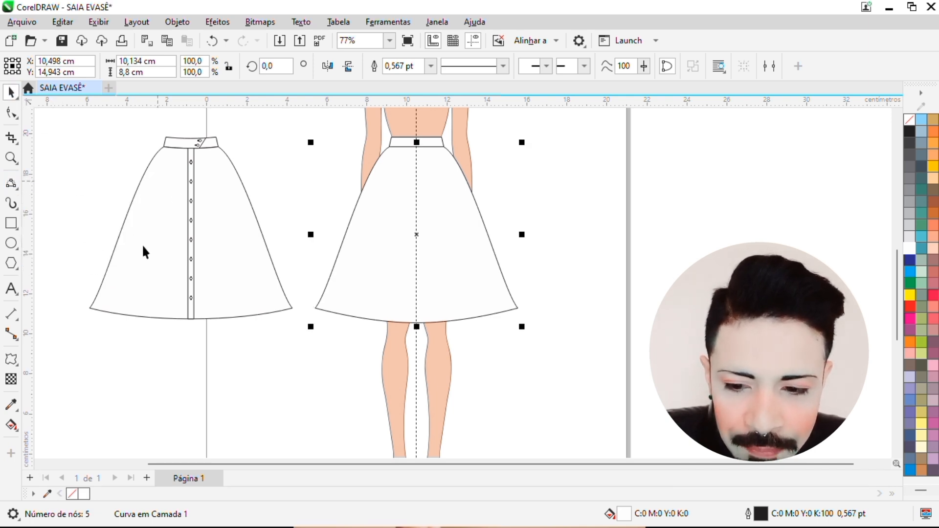
click(10, 183)
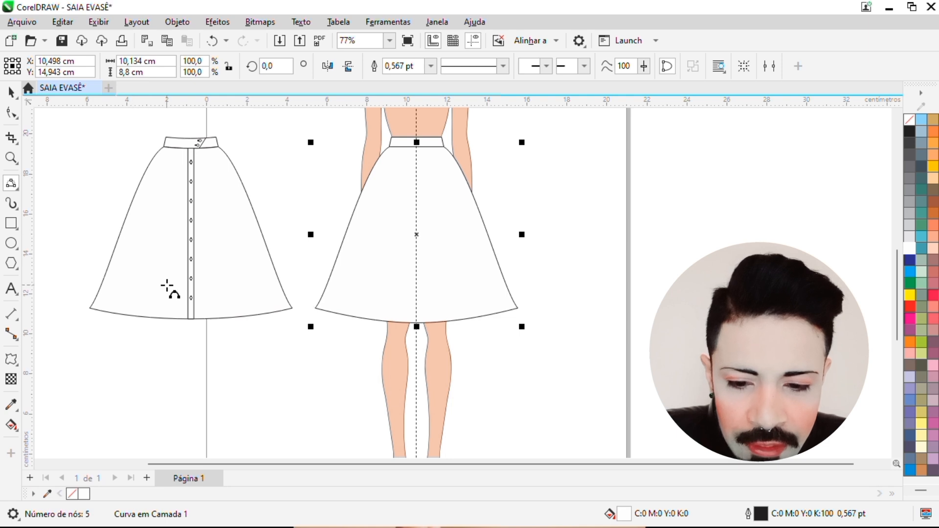
drag(167, 286, 143, 223)
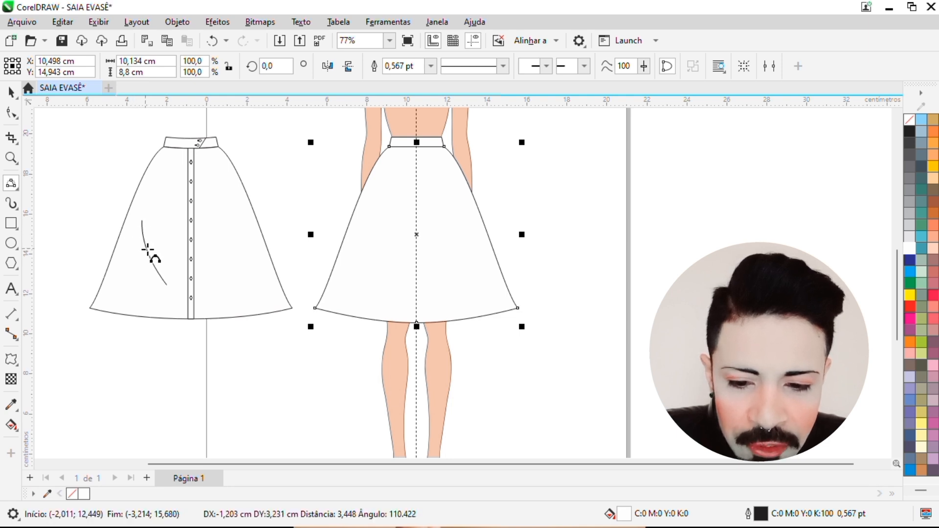
click(147, 250)
Draw three more 3-point fold curves on the buttoned skirt: at the upper right side, right hem and lower left side.
drag(218, 234, 234, 168)
click(233, 203)
drag(256, 313, 238, 297)
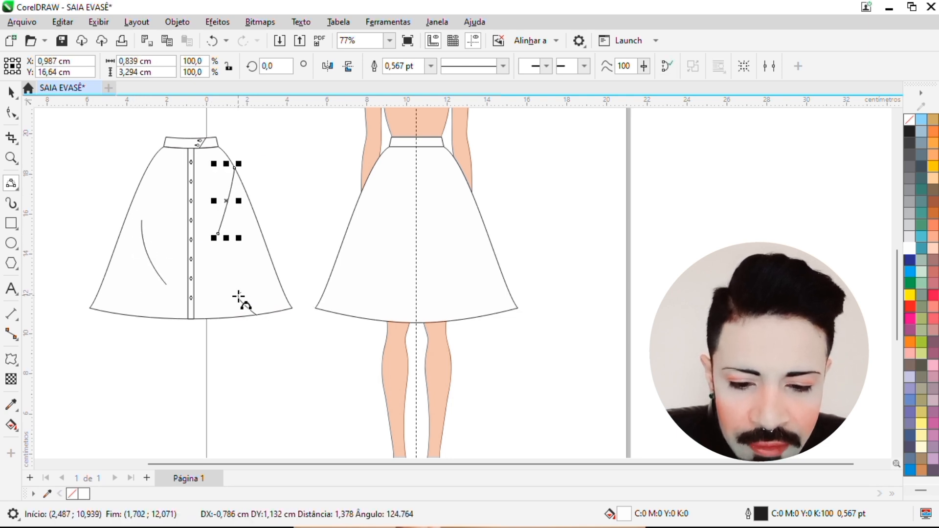
click(241, 303)
drag(100, 291, 118, 274)
click(113, 285)
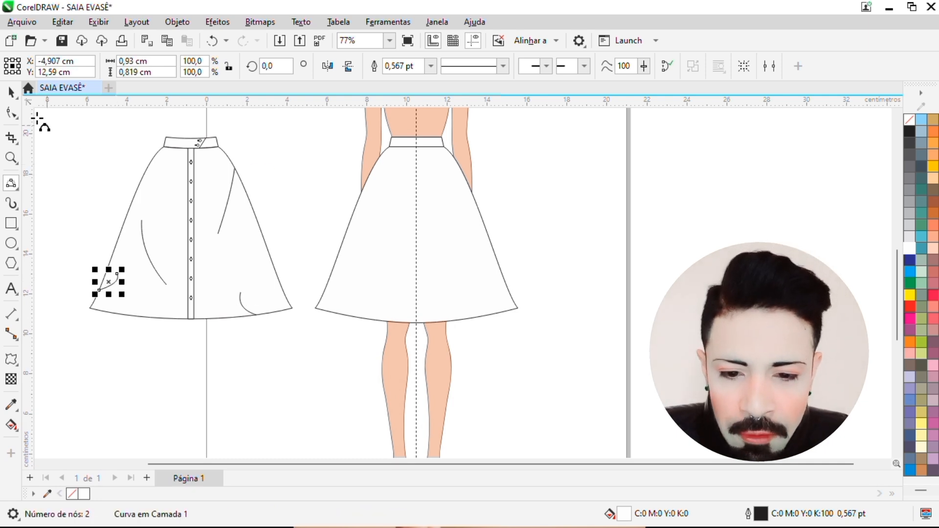
Reshape the upper right fold line of the buttoned skirt into a gentle S-curve by moving its lower node's curve handle.
click(11, 114)
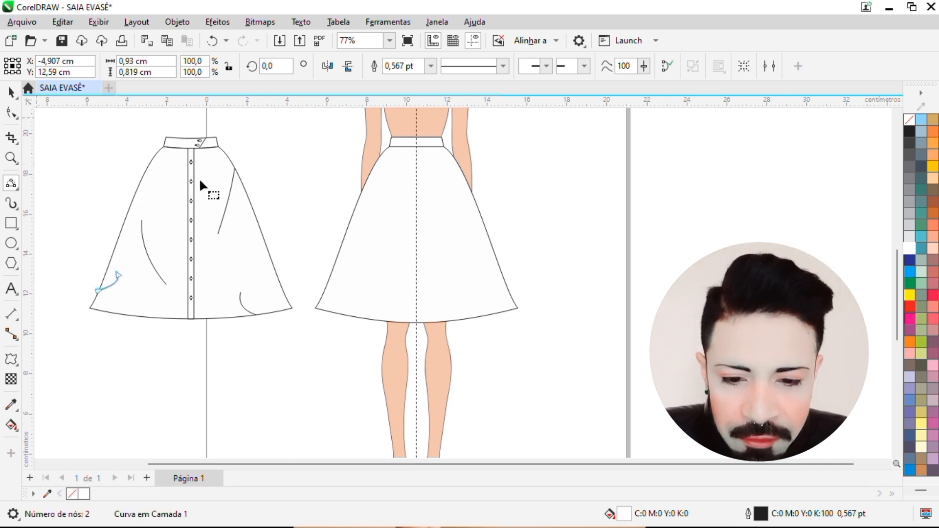
click(228, 199)
click(217, 235)
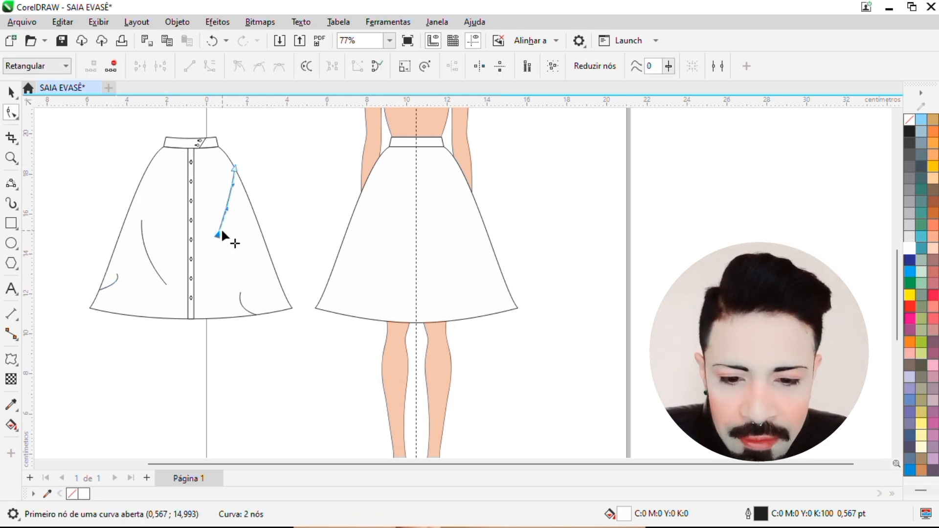
drag(223, 204, 201, 221)
Reshape the long fold line left of the button placket into an S-curve and raise its upper end slightly.
click(164, 286)
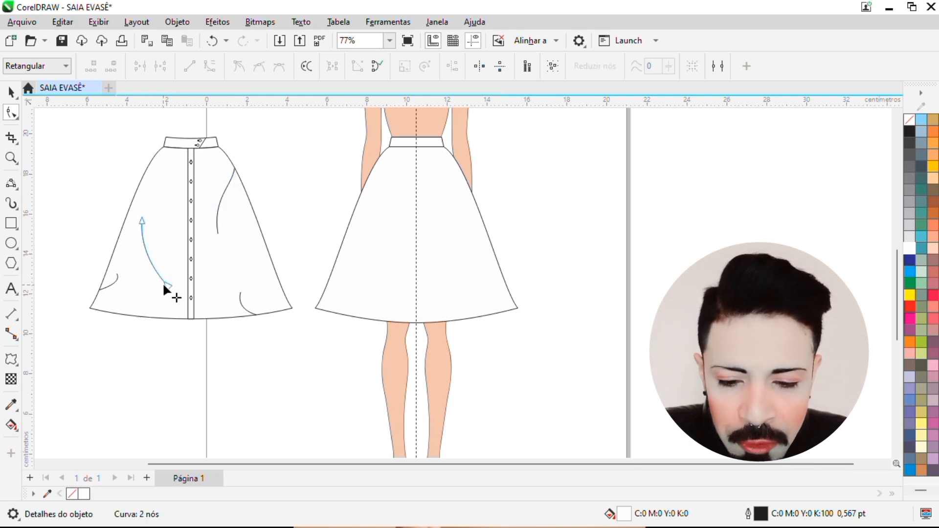
click(167, 286)
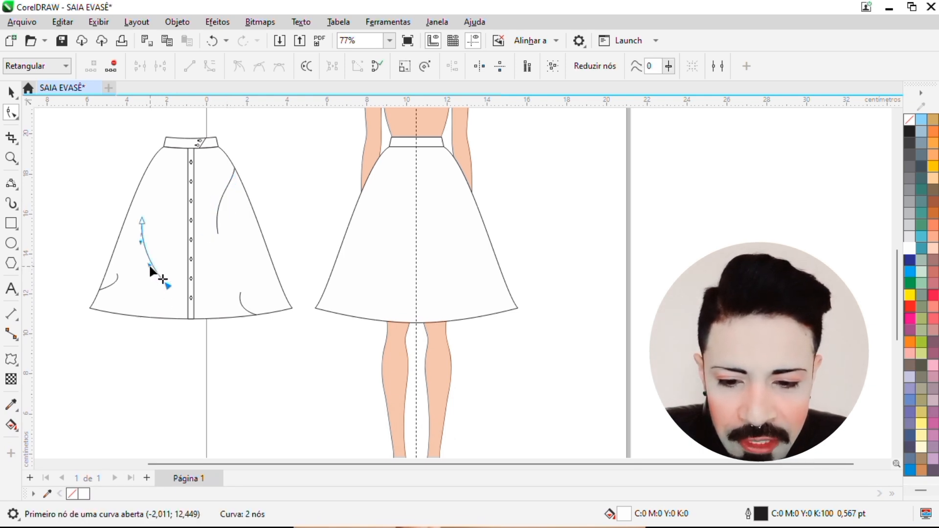
drag(149, 267, 168, 266)
drag(145, 223, 147, 201)
Reshape the two short fold lines at the buttoned skirt's lower left side and right hem into wavier curves.
click(118, 278)
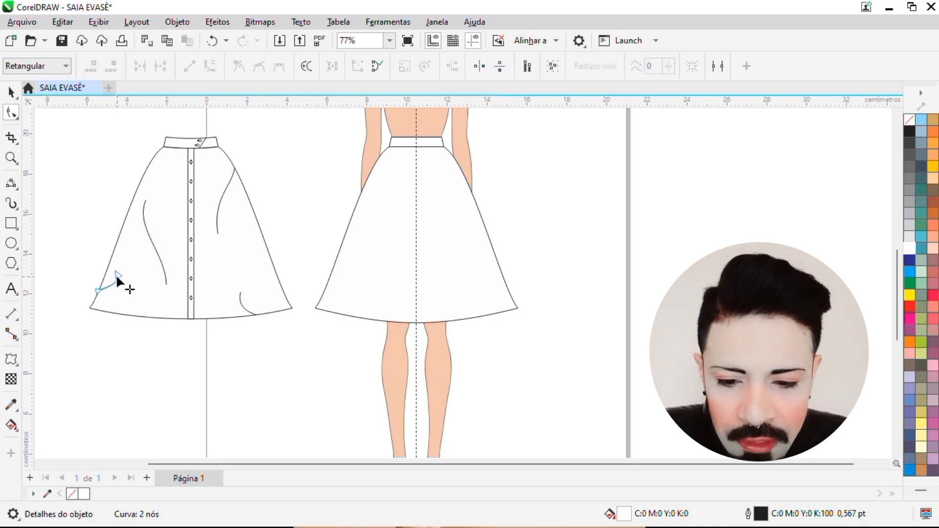
mouse_move(117, 275)
mouse_down()
mouse_move(120, 261)
mouse_move(110, 277)
mouse_up()
scroll(120, 260, up, 1)
click(258, 300)
drag(259, 297, 271, 273)
drag(262, 317, 288, 297)
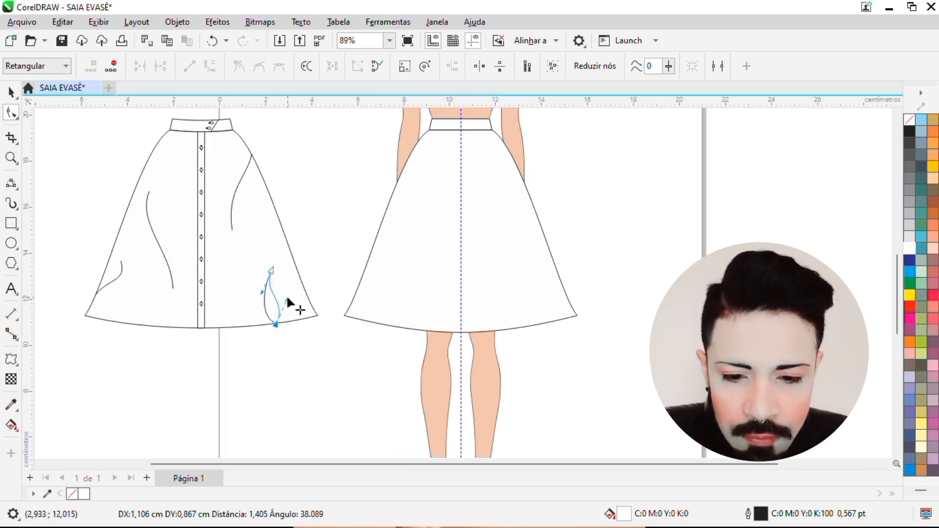
key(space)
click(868, 246)
Set the outline width of all four fold lines on the buttoned skirt to the minimum thickness (hairline).
drag(899, 320, 899, 308)
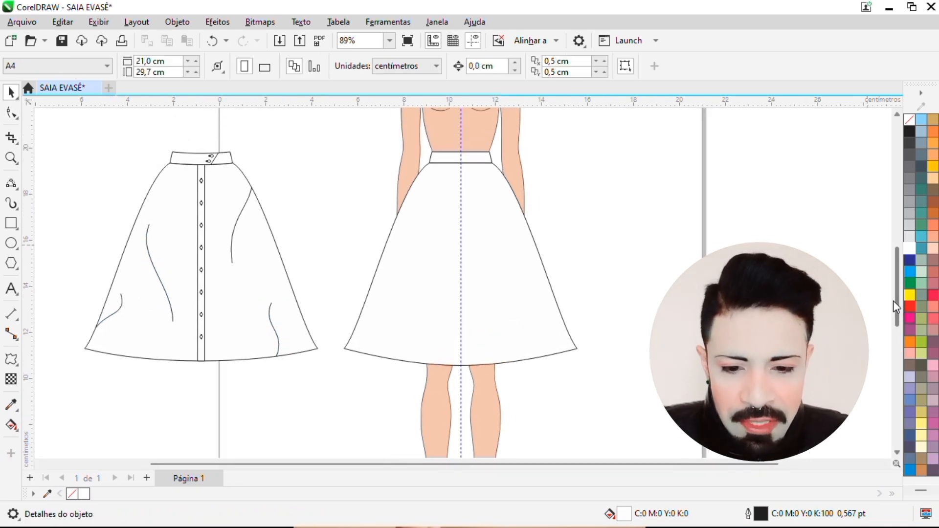
click(274, 333)
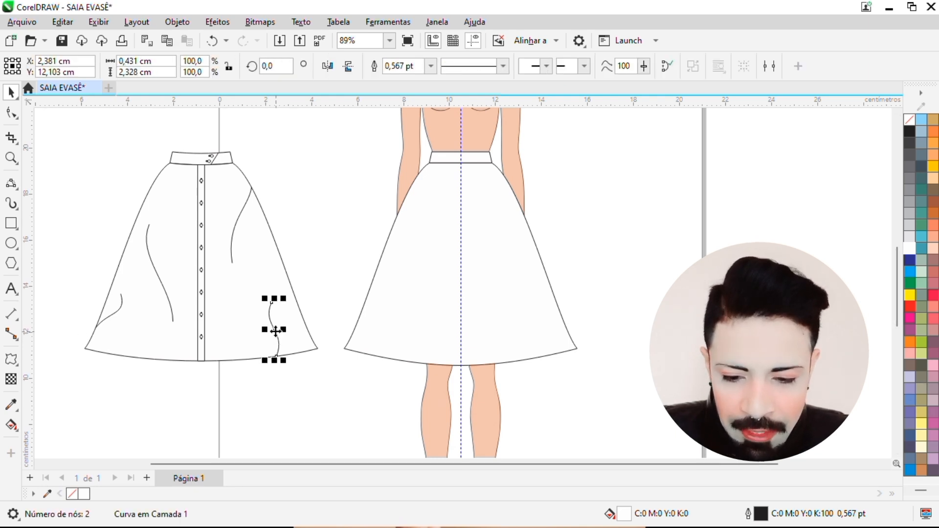
shift+click(118, 311)
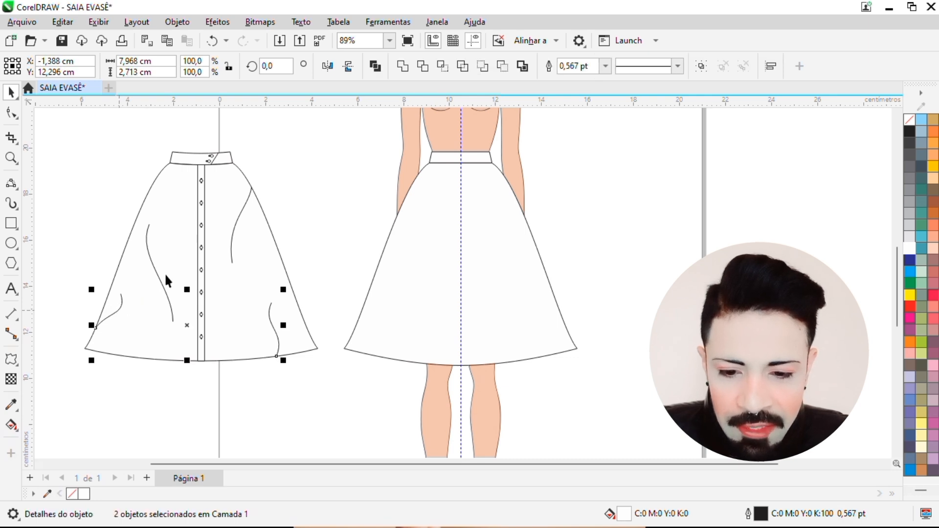
shift+click(152, 265)
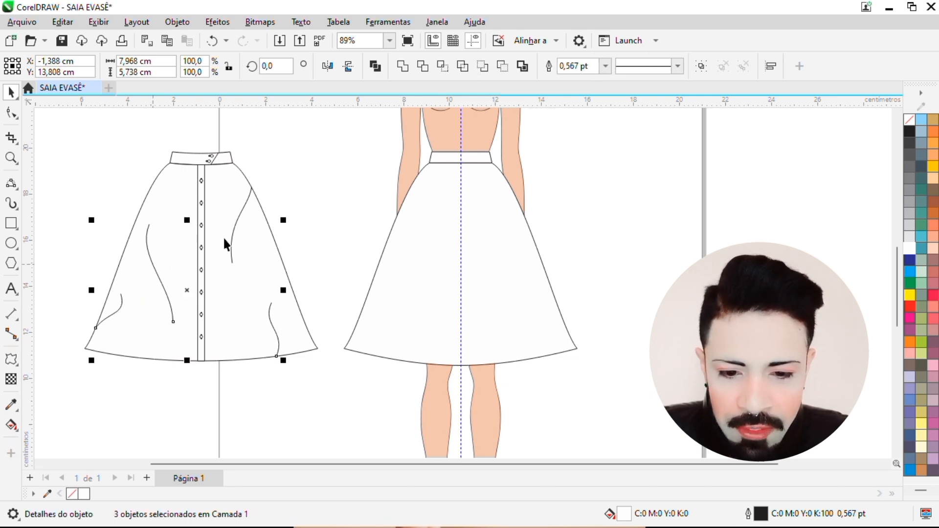
shift+click(236, 219)
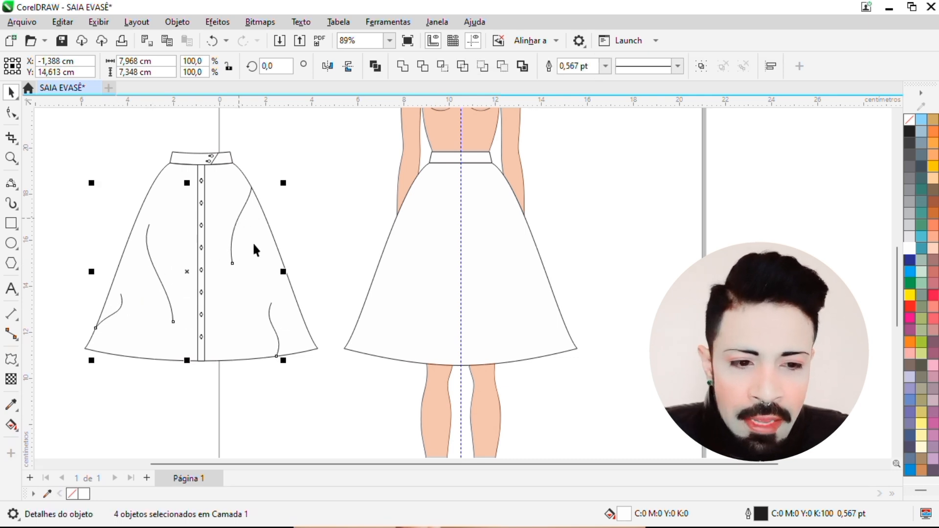
click(607, 67)
click(596, 92)
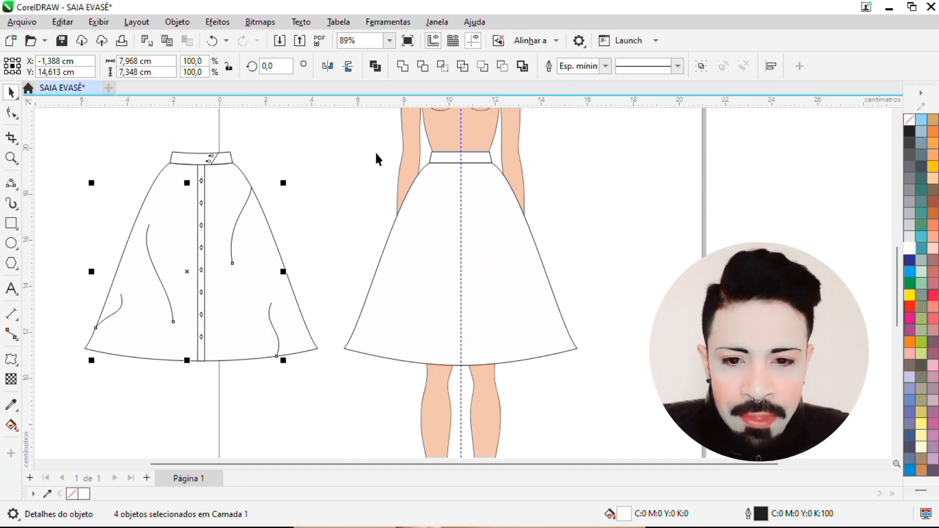
Apply a tapered artistic media brush stroke to the four fold lines and fill it with 30% black.
click(218, 22)
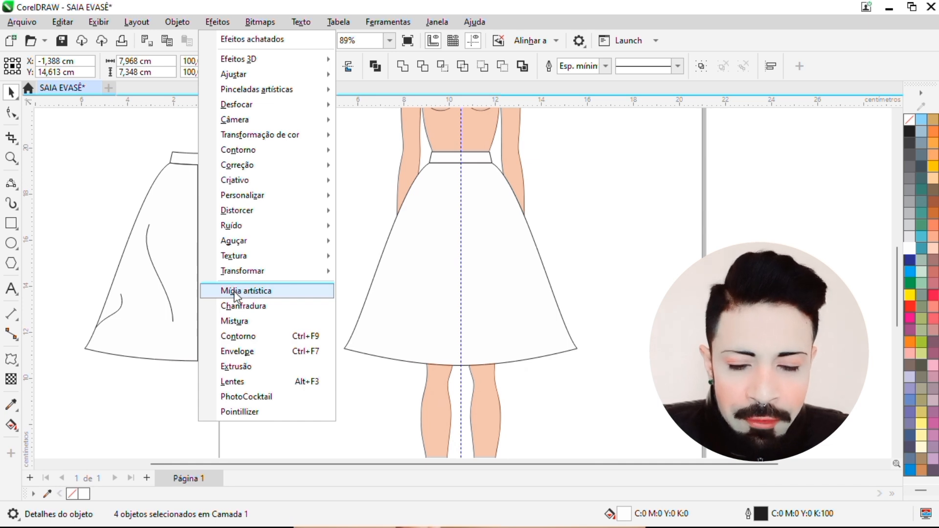
click(235, 292)
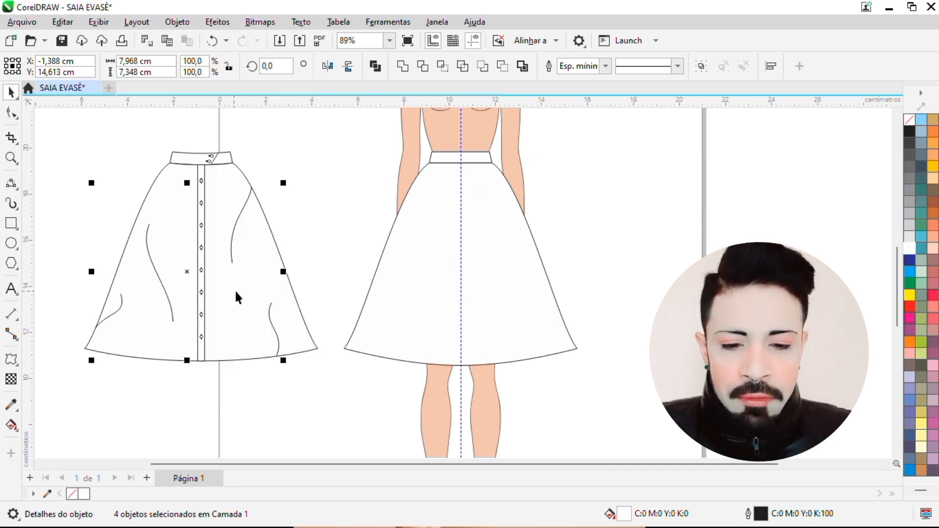
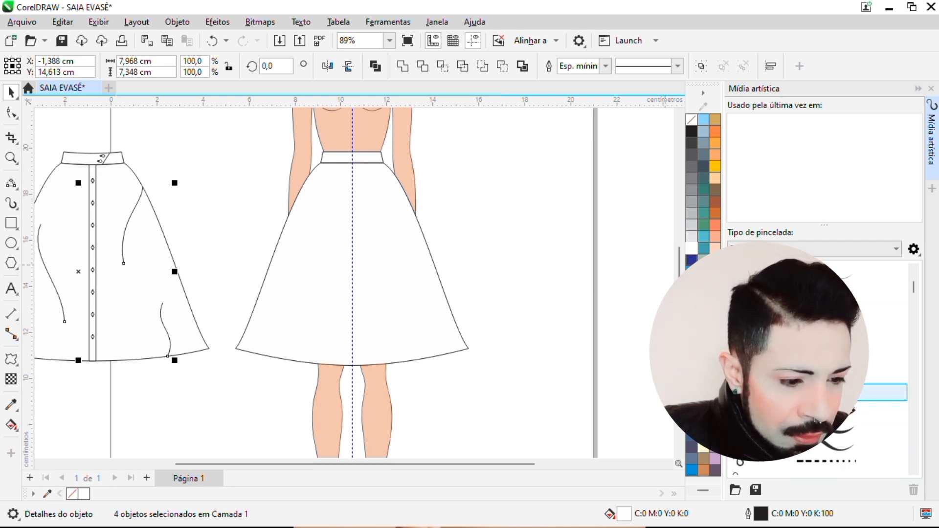
click(827, 341)
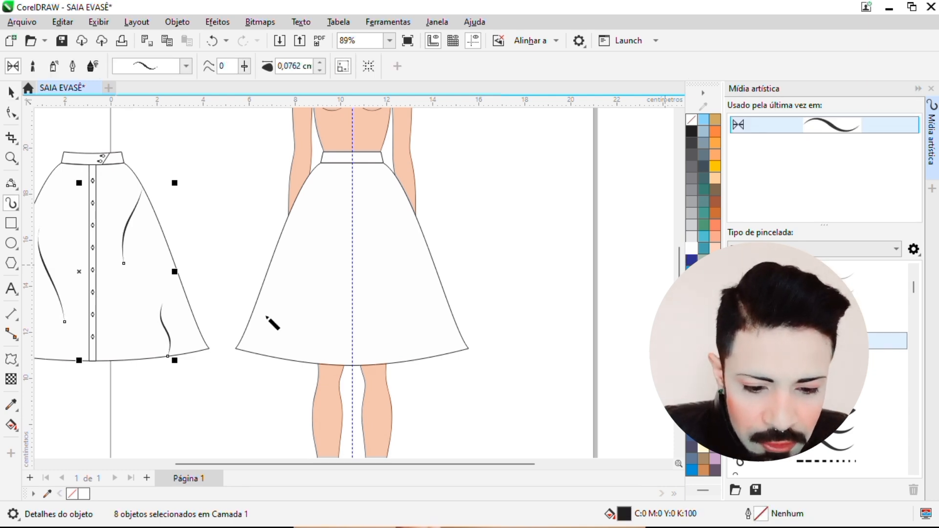
drag(401, 463, 362, 462)
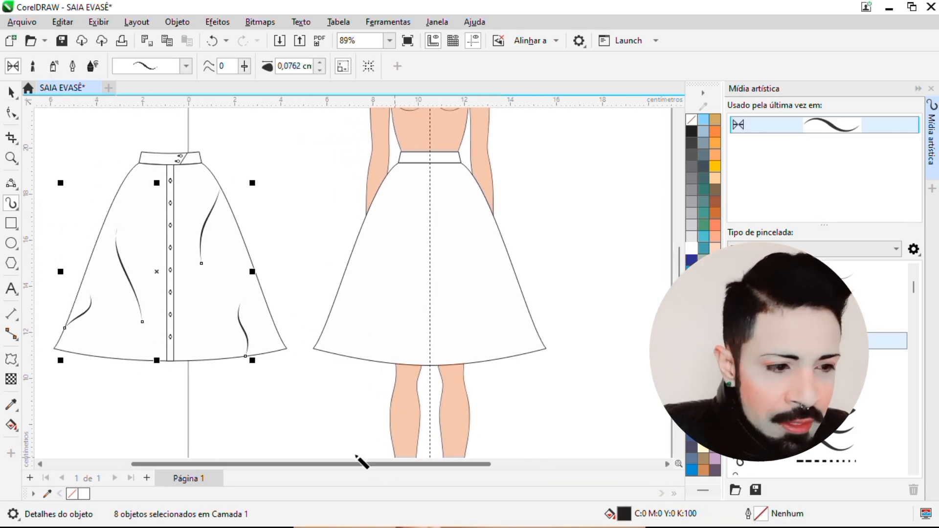
click(931, 89)
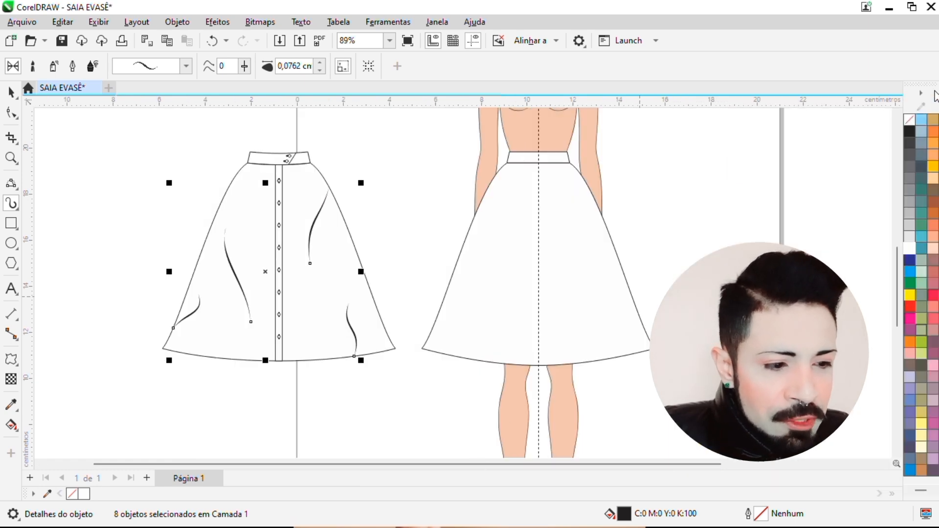
click(910, 214)
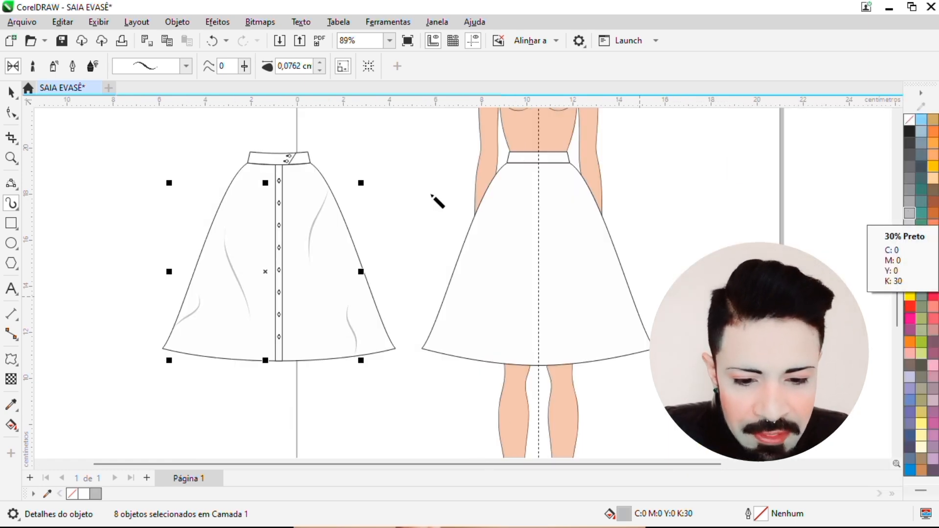
click(73, 247)
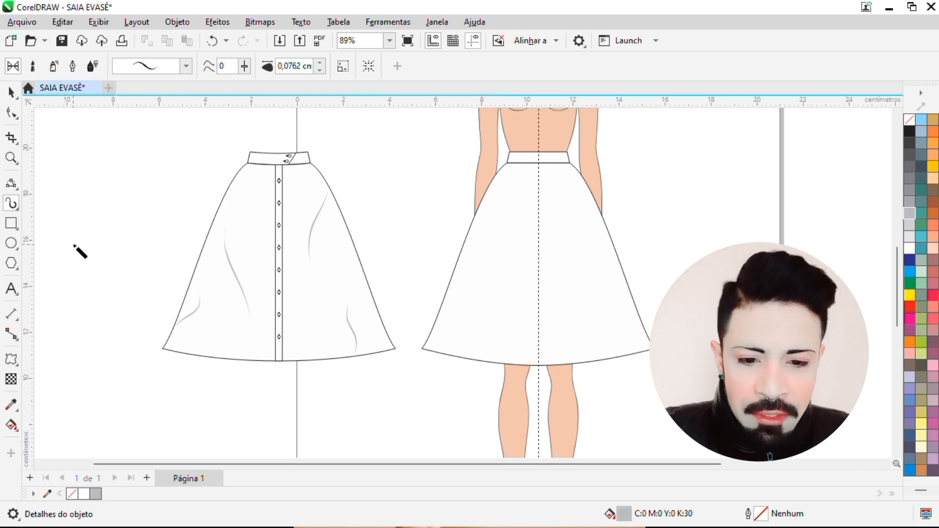
Copy the four gray fold strokes from the buttoned skirt onto the plain skirt on the body.
click(15, 95)
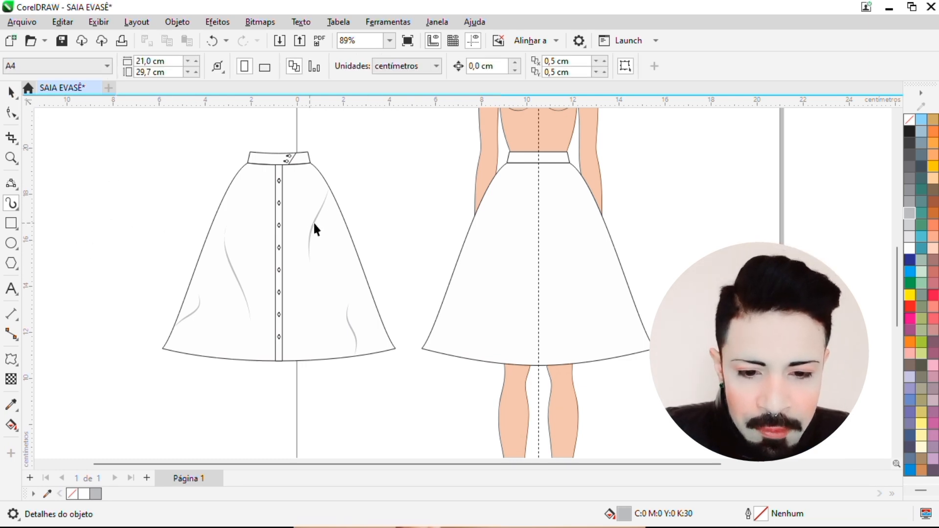
click(314, 221)
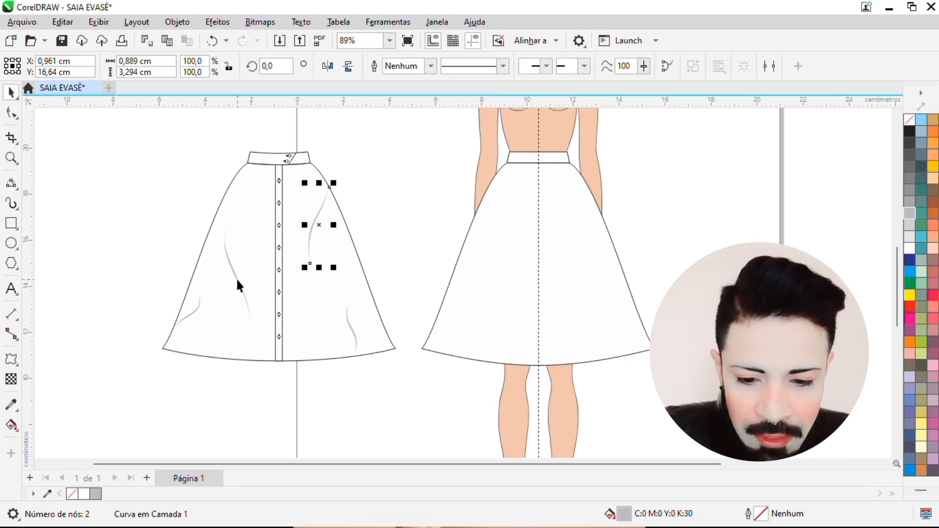
shift+click(235, 277)
shift+click(191, 312)
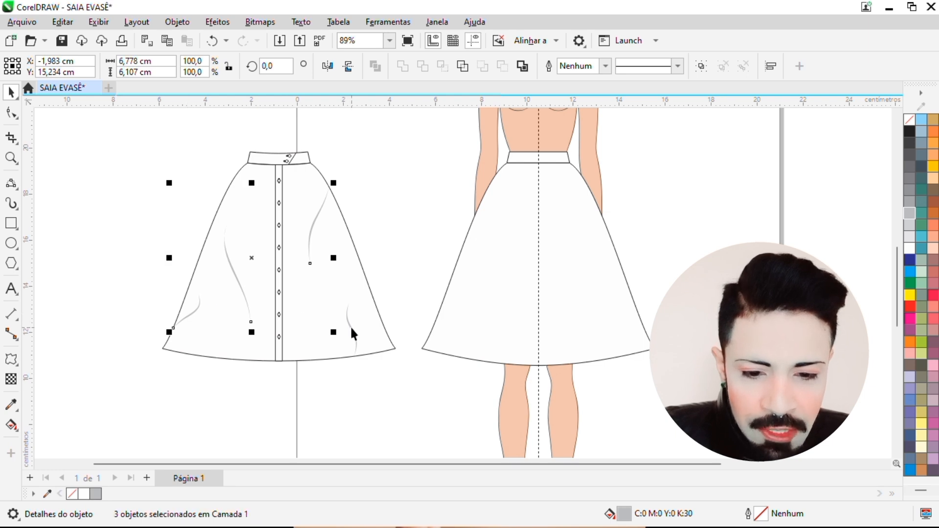
shift+click(352, 327)
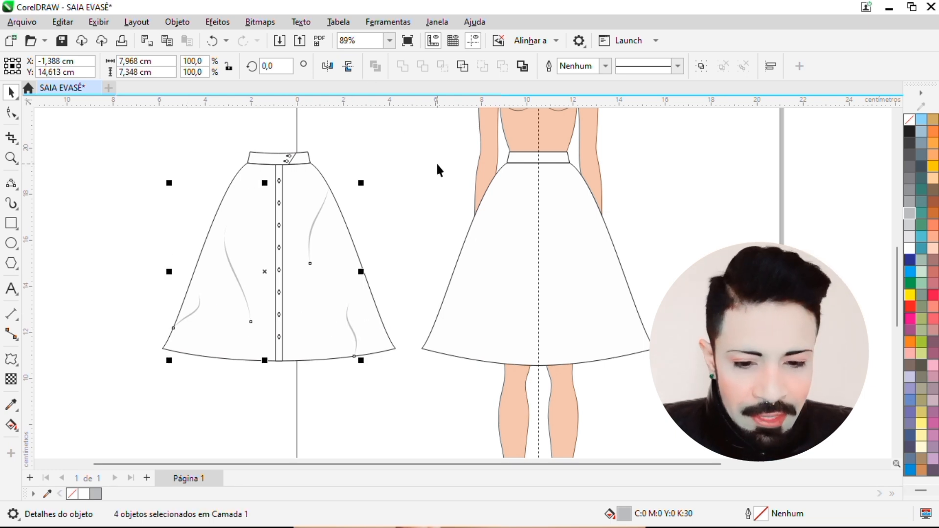
drag(266, 272, 532, 268)
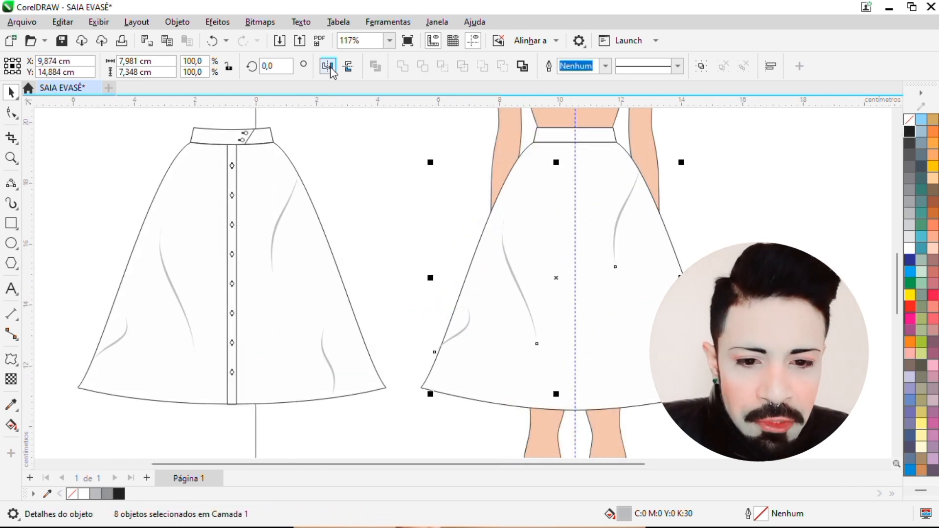
Mirror the copied folds horizontally and fit them inside the plain skirt at about 7.37 × 6.79 cm.
click(327, 66)
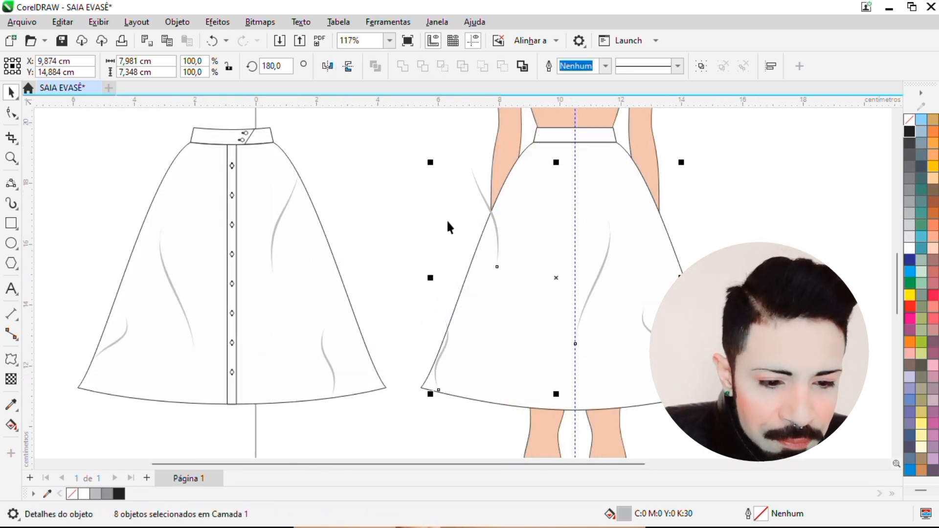
mouse_move(557, 279)
mouse_down()
mouse_move(577, 289)
mouse_move(597, 277)
mouse_up()
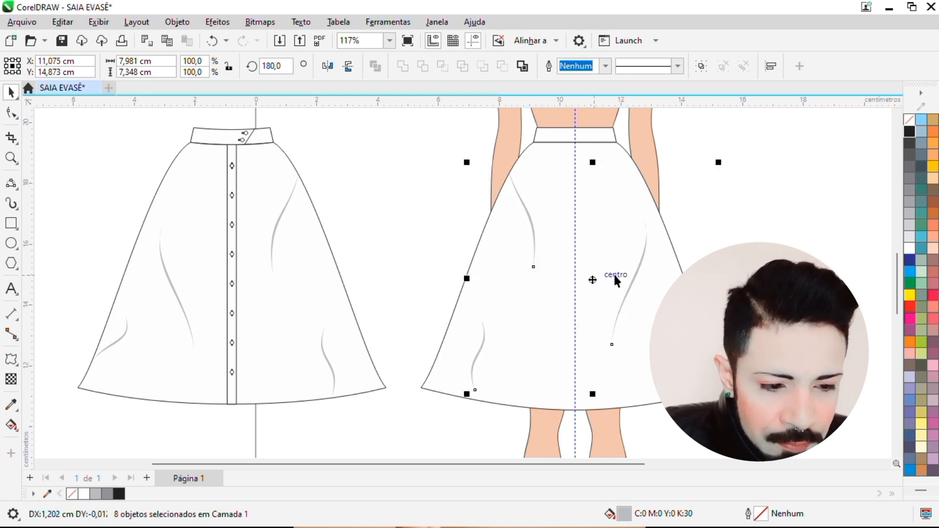
drag(720, 162, 705, 174)
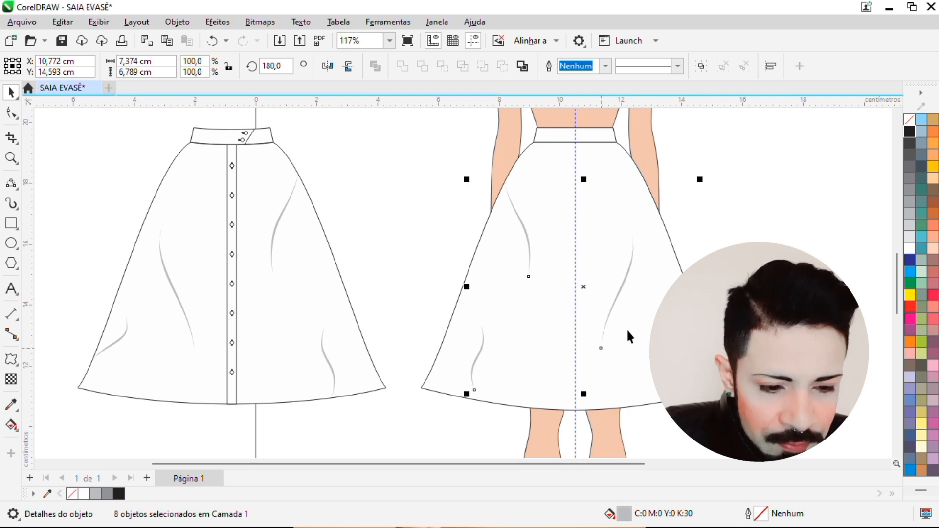
scroll(372, 399, down, 2)
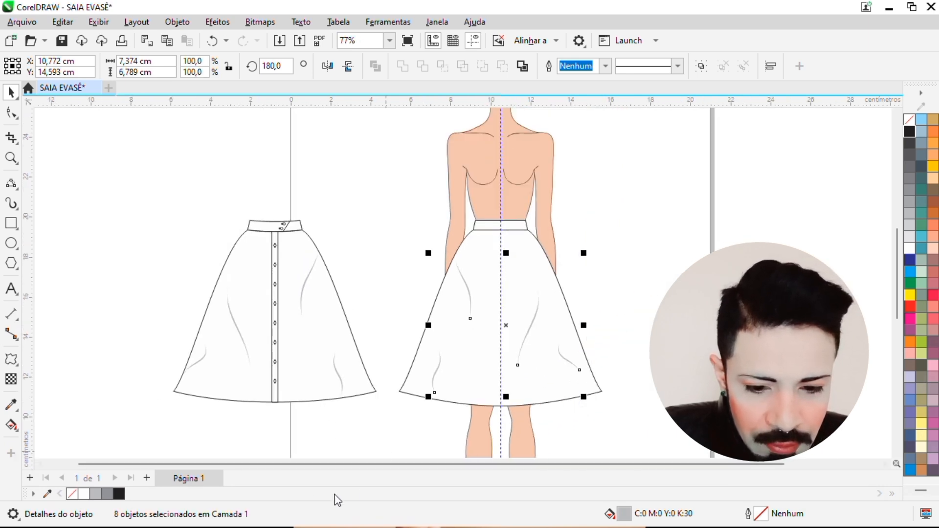
click(154, 252)
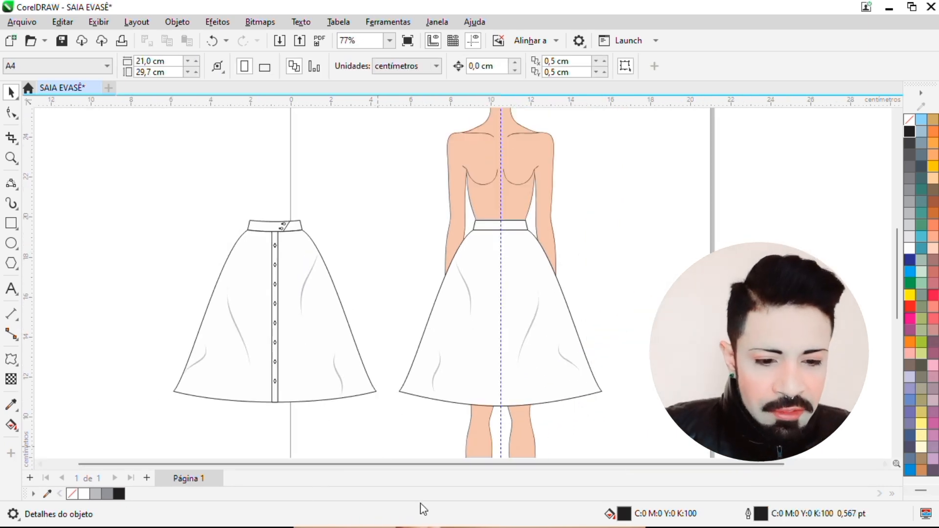
Fill the waistband and body of the plain skirt with 40% black and group the two shapes.
drag(407, 465, 421, 465)
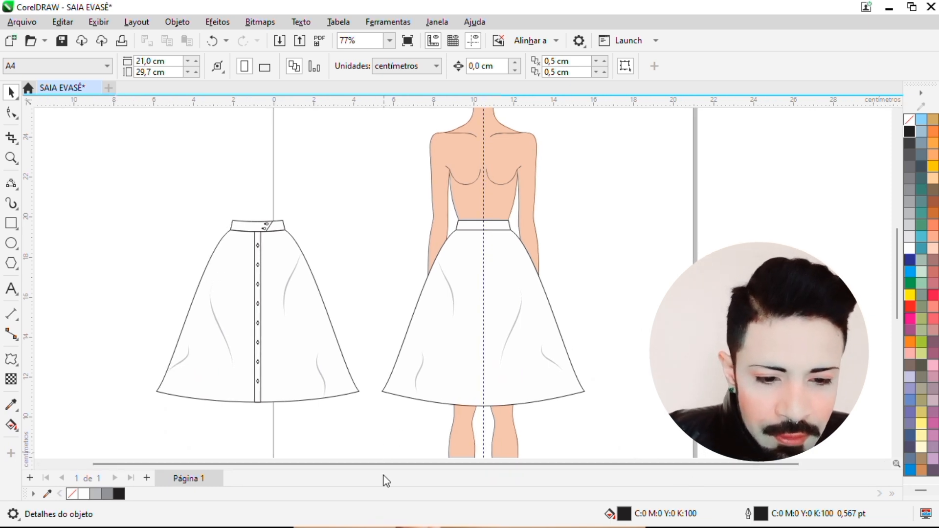
scroll(477, 375, down, 1)
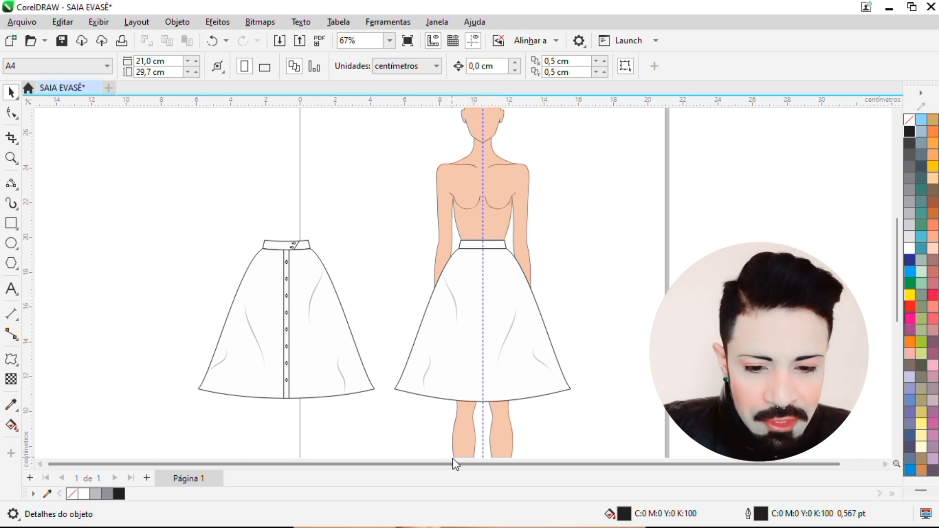
drag(455, 463, 480, 465)
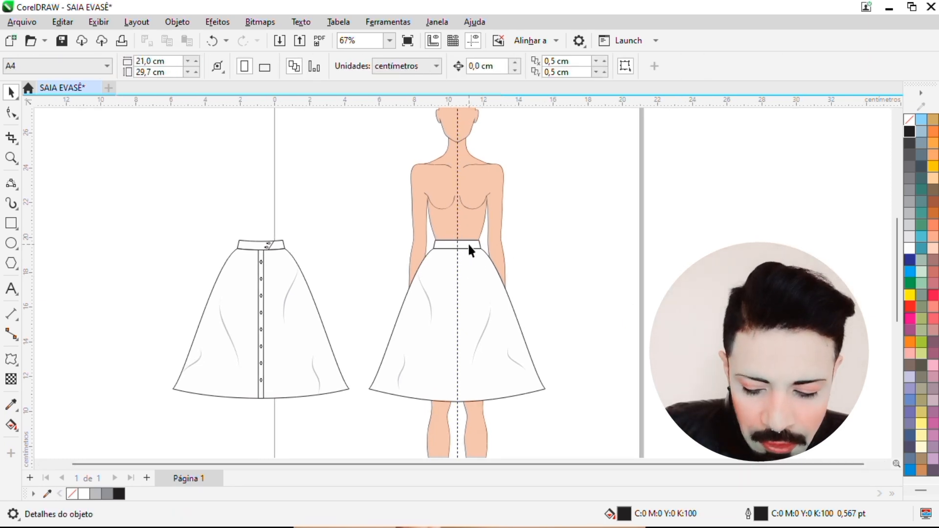
click(468, 242)
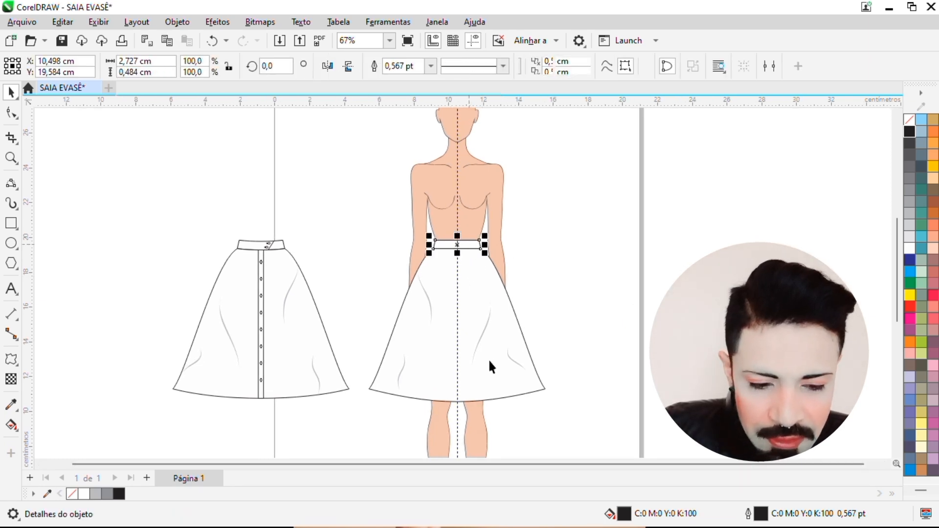
shift+click(470, 277)
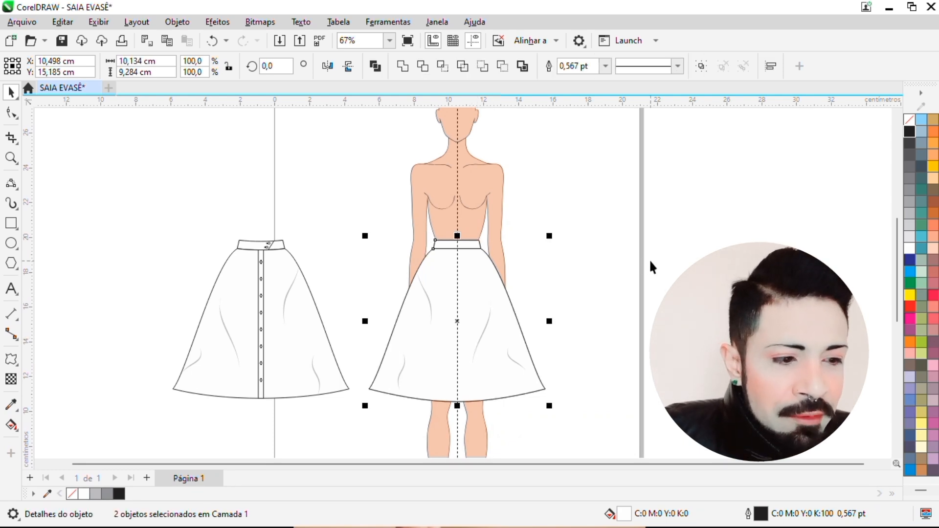
click(909, 201)
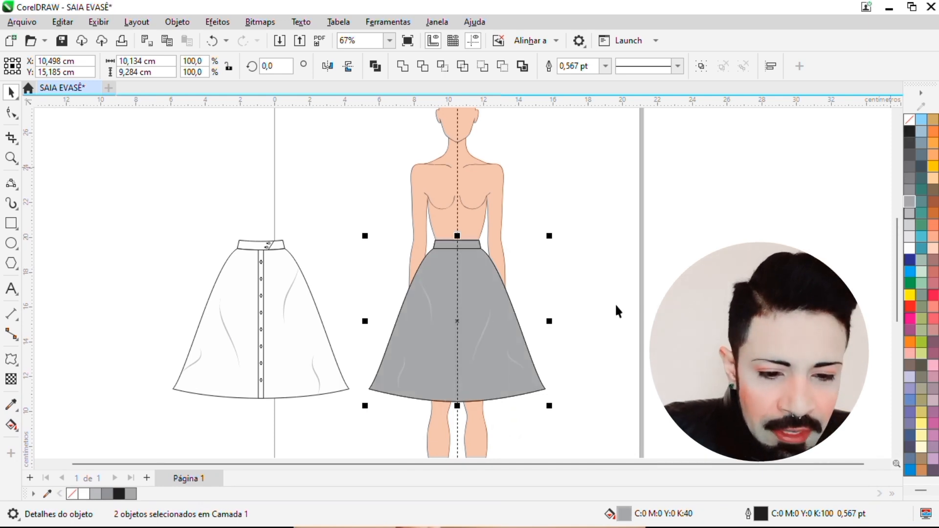
click(701, 67)
click(371, 425)
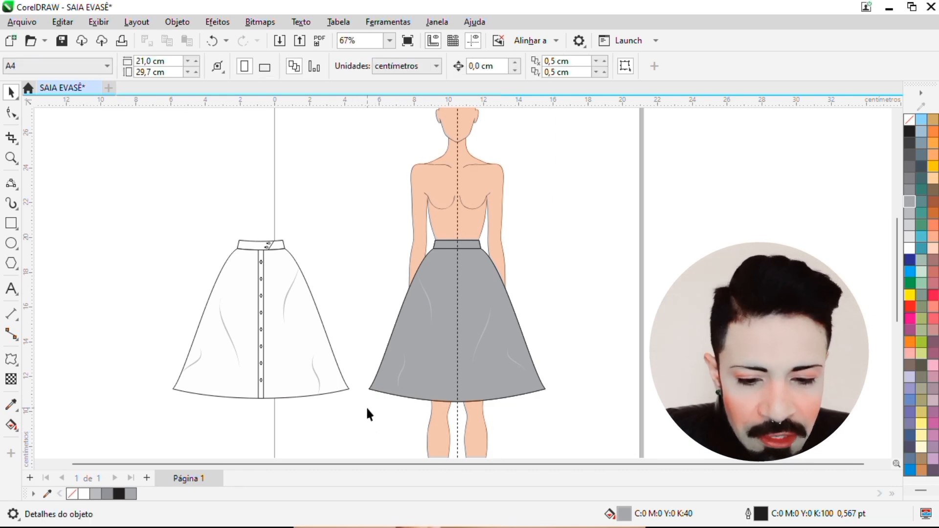
Group the buttoned skirt's parts and place the gray skirt shape behind them, aligned at the waistband, as the inside back.
drag(360, 413, 128, 200)
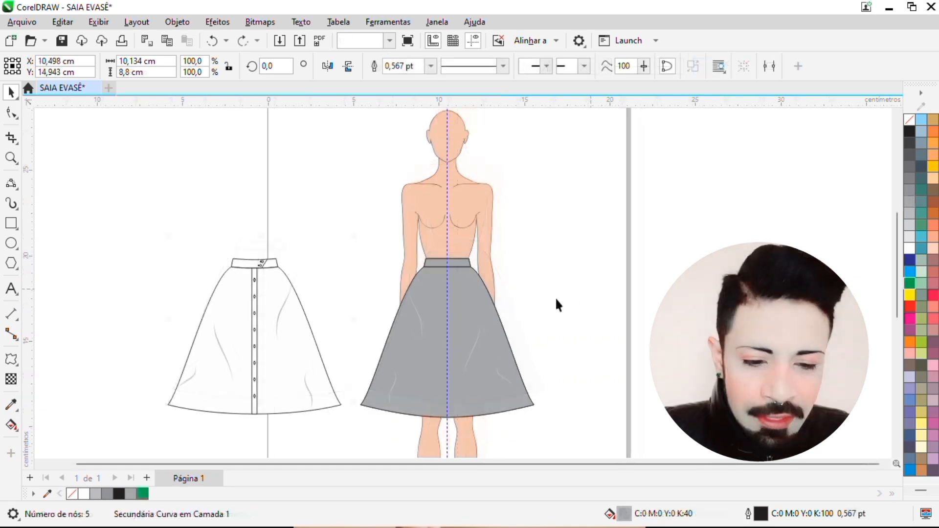
click(556, 297)
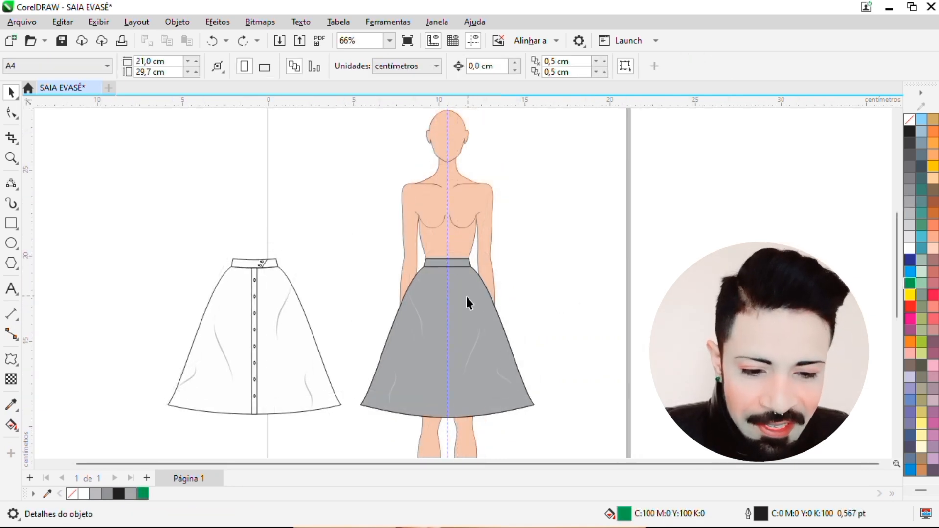
click(467, 299)
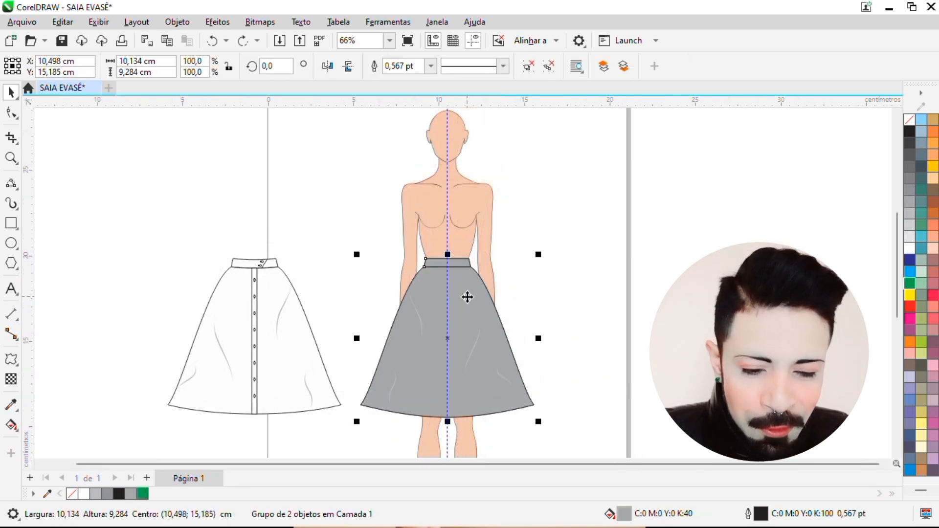
drag(467, 297, 272, 291)
scroll(231, 250, up, 2)
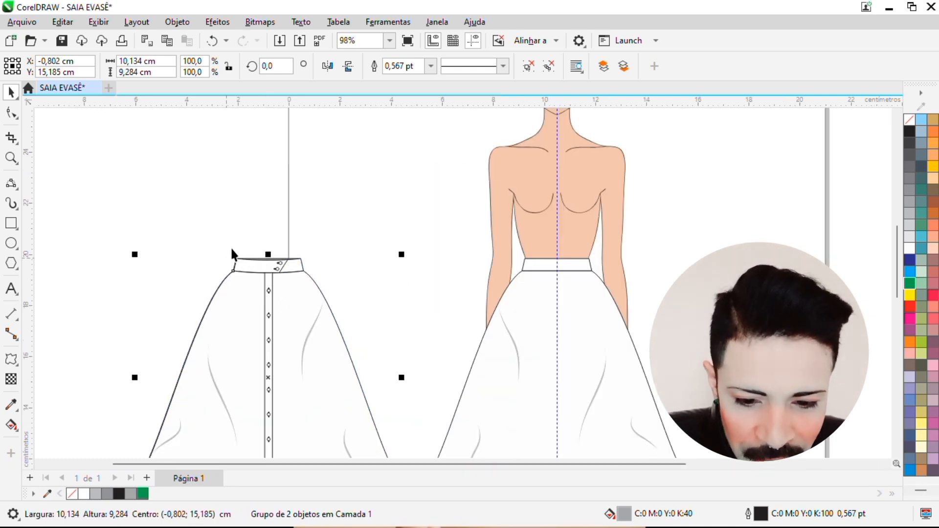
scroll(233, 252, up, 6)
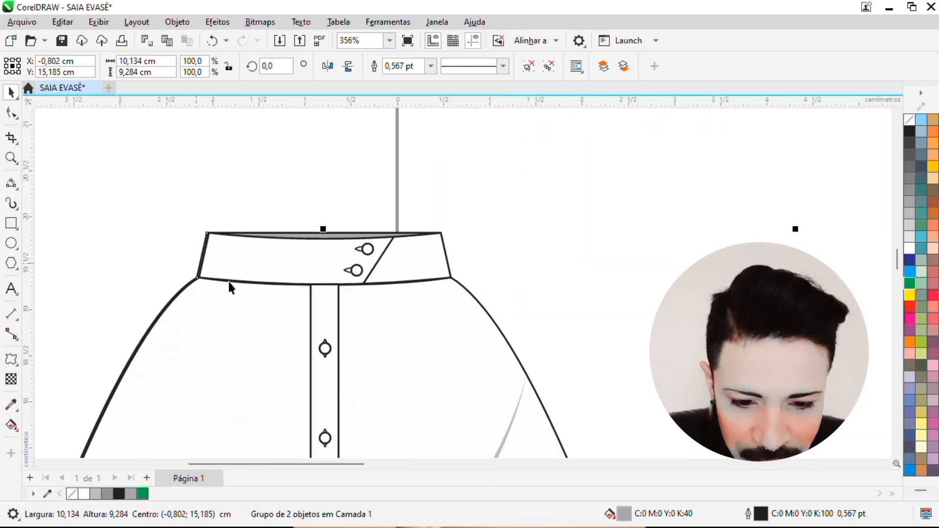
mouse_move(228, 357)
mouse_down()
mouse_move(237, 355)
mouse_move(228, 357)
mouse_up()
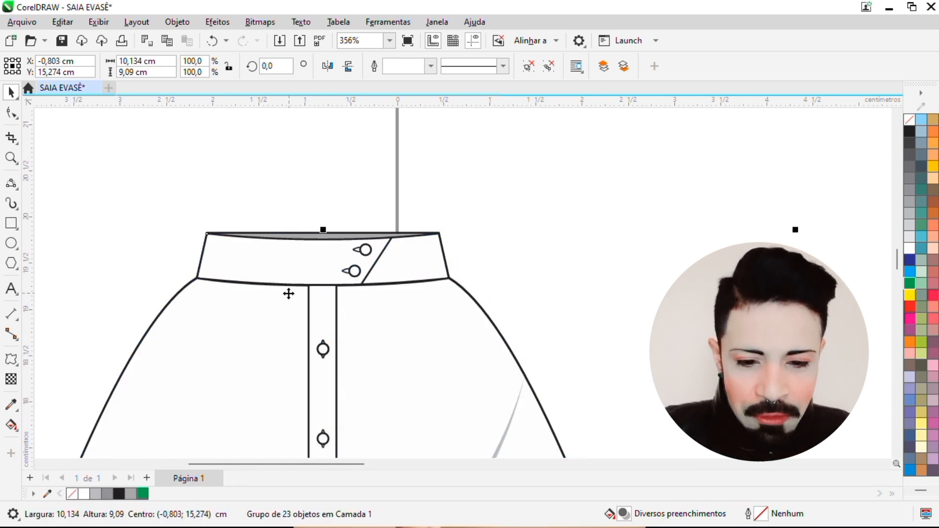
scroll(260, 278, down, 10)
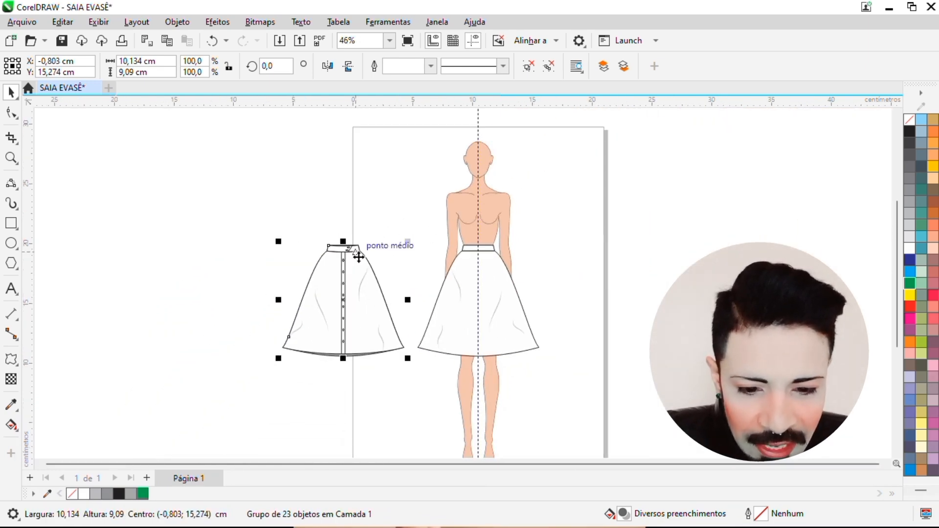
scroll(361, 253, up, 3)
scroll(372, 237, up, 12)
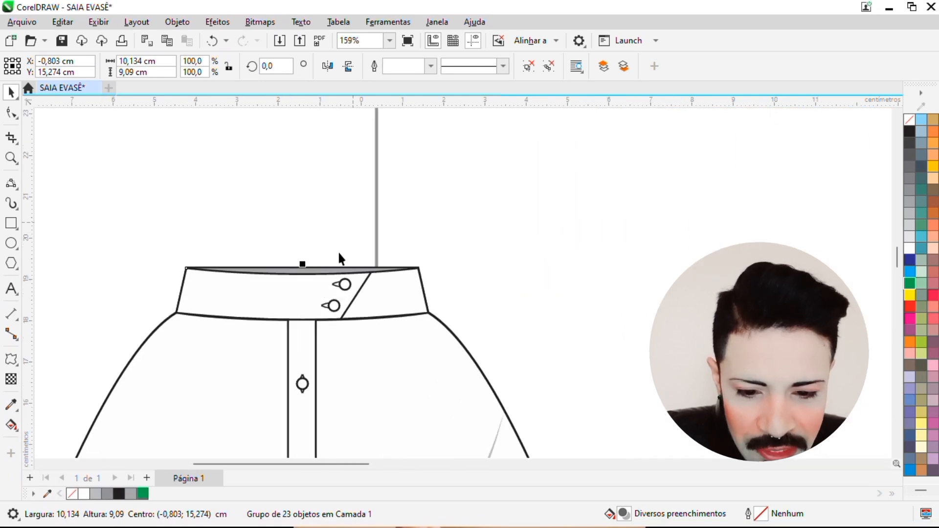
scroll(320, 278, down, 10)
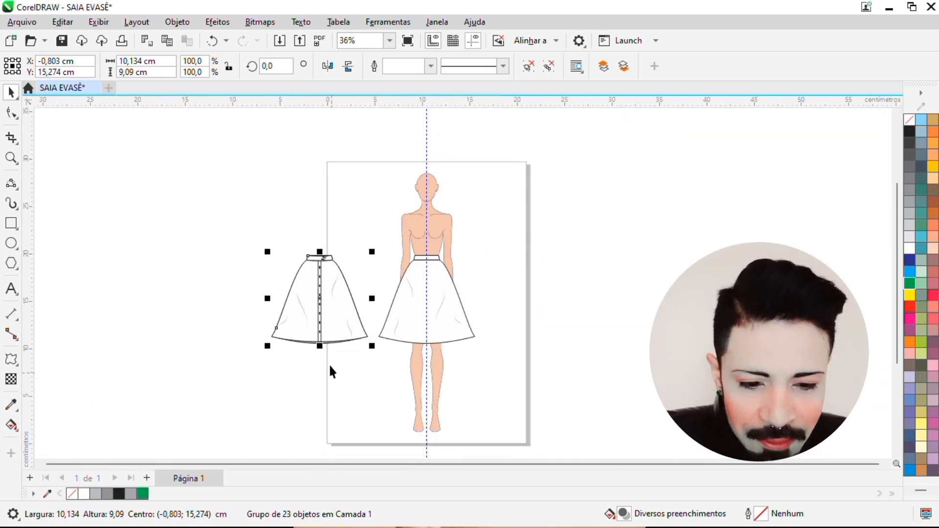
click(351, 357)
Unlock the page-sized group containing the body figure, and delete it together with the vertical center guideline.
click(627, 266)
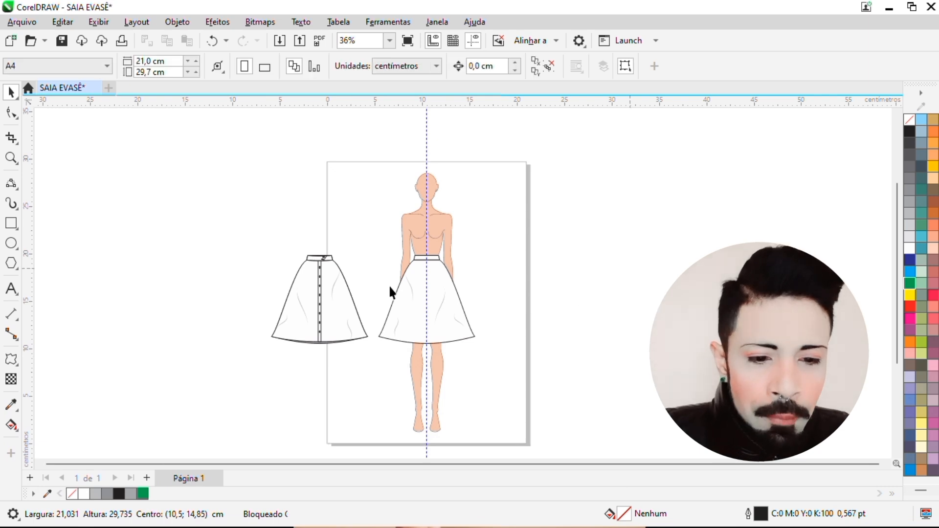
right_click(476, 211)
click(504, 239)
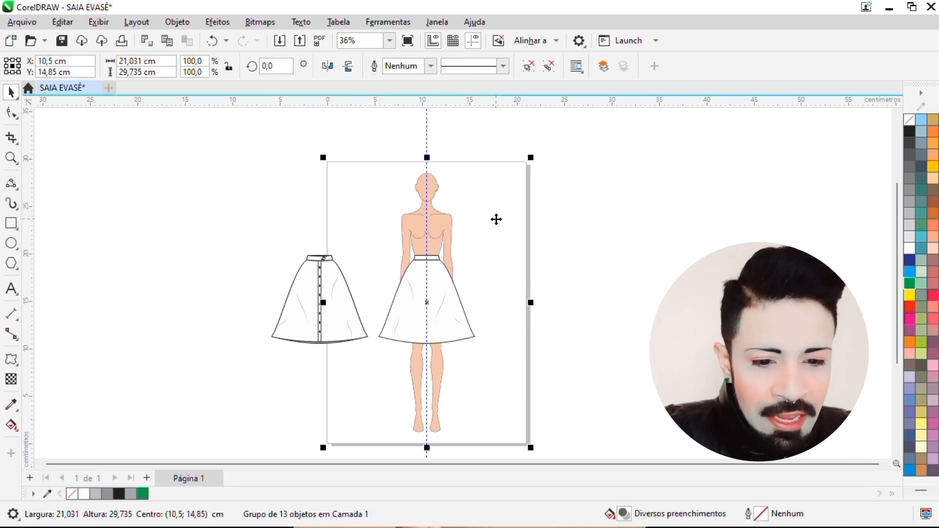
key(Delete)
click(428, 198)
key(Delete)
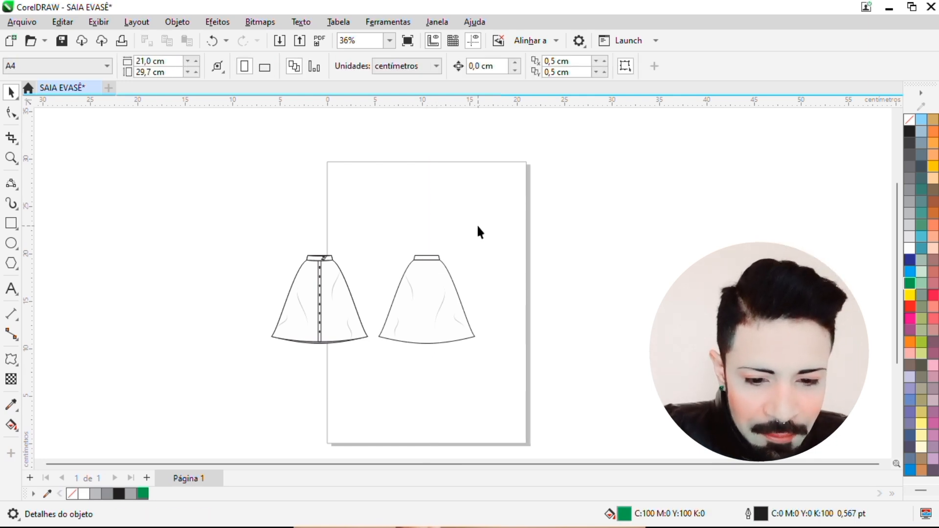
Move both skirts together onto the page and narrow them to about 18.42 cm overall width, keeping their height.
drag(560, 370, 228, 225)
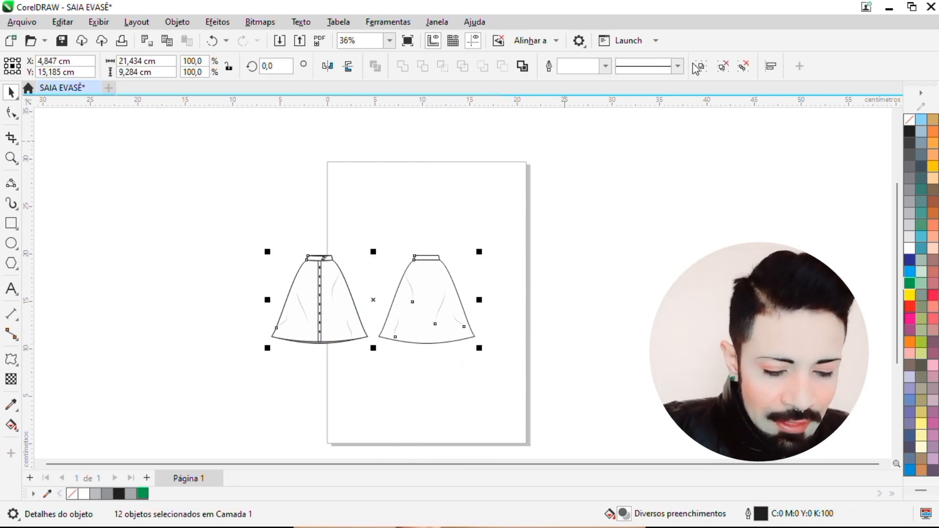
drag(457, 283, 524, 251)
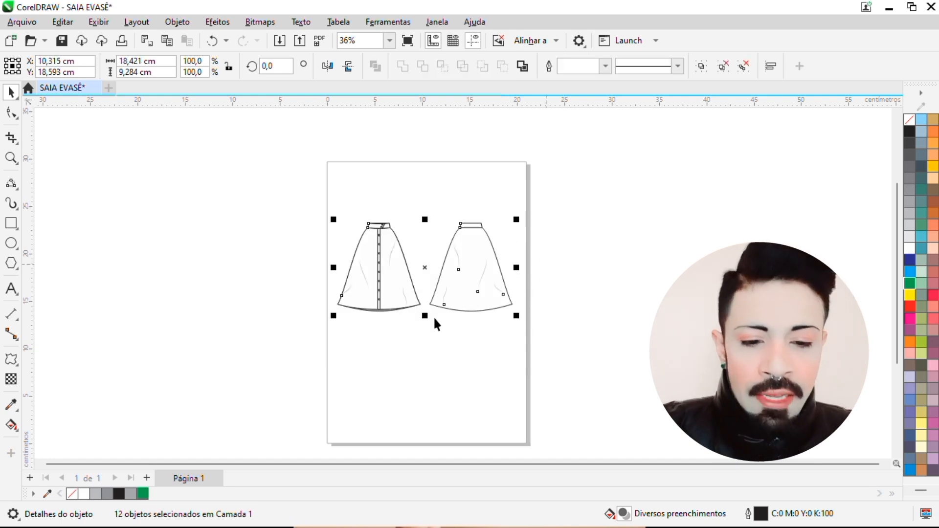
click(543, 297)
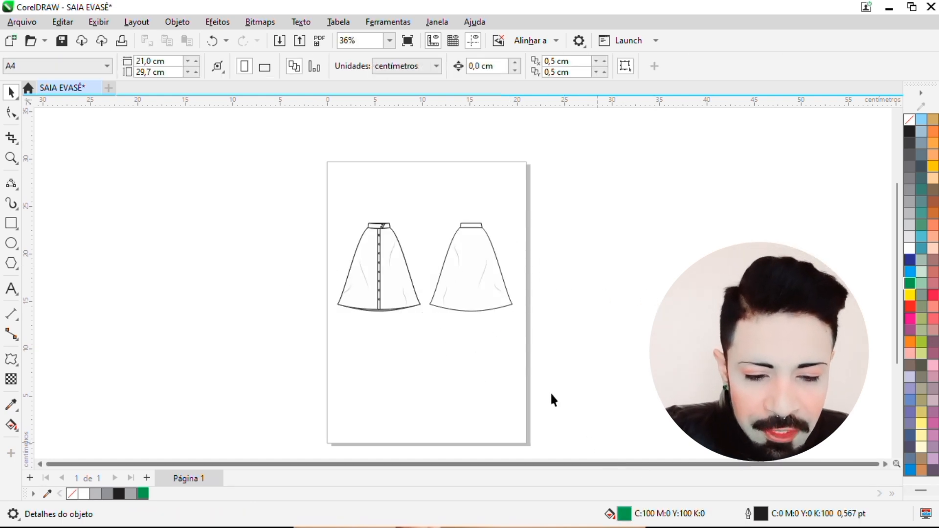
Add a paragraph text frame about 6.8 × 2.24 cm below the buttoned skirt with the label FRENTE in Arial 24 pt.
scroll(518, 333, up, 2)
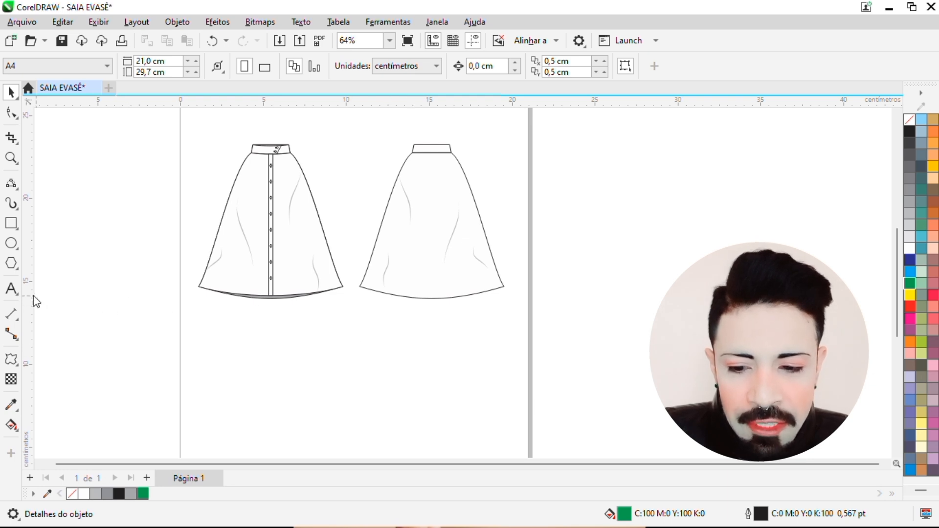
click(11, 289)
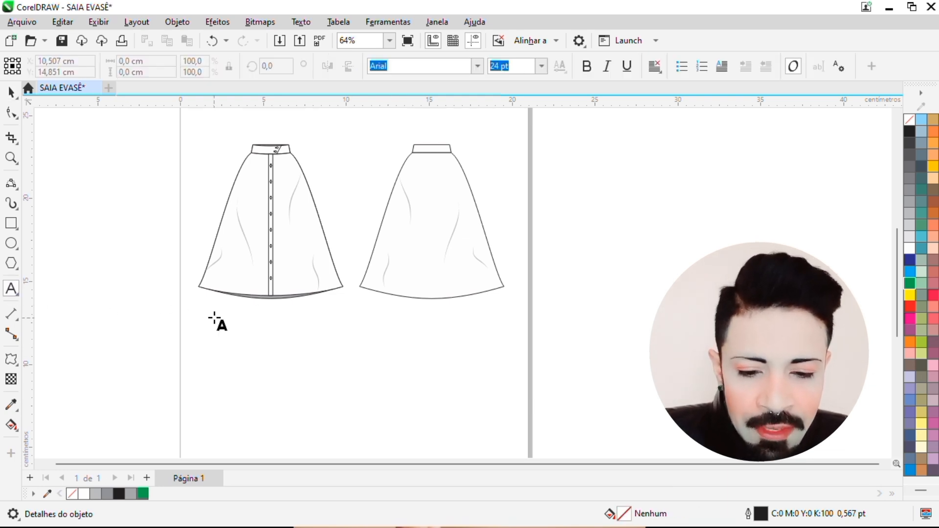
drag(215, 313, 328, 350)
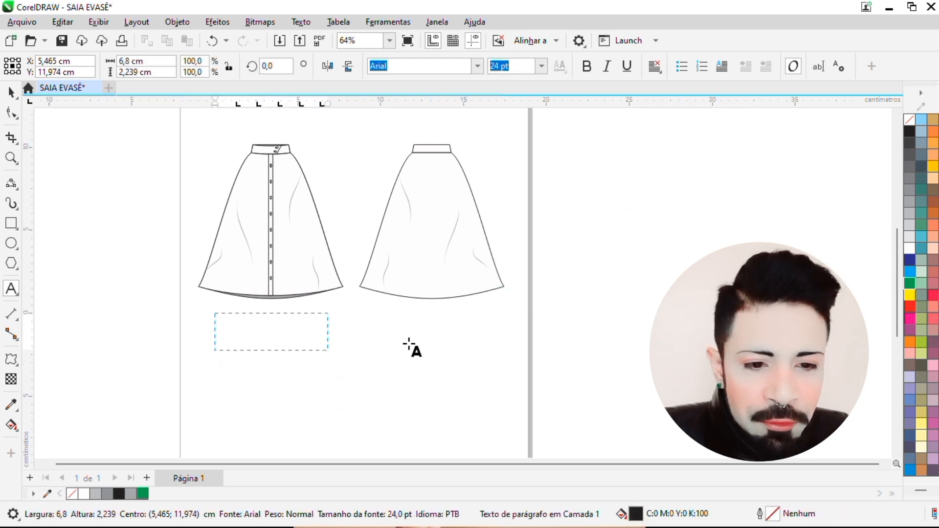
click(542, 66)
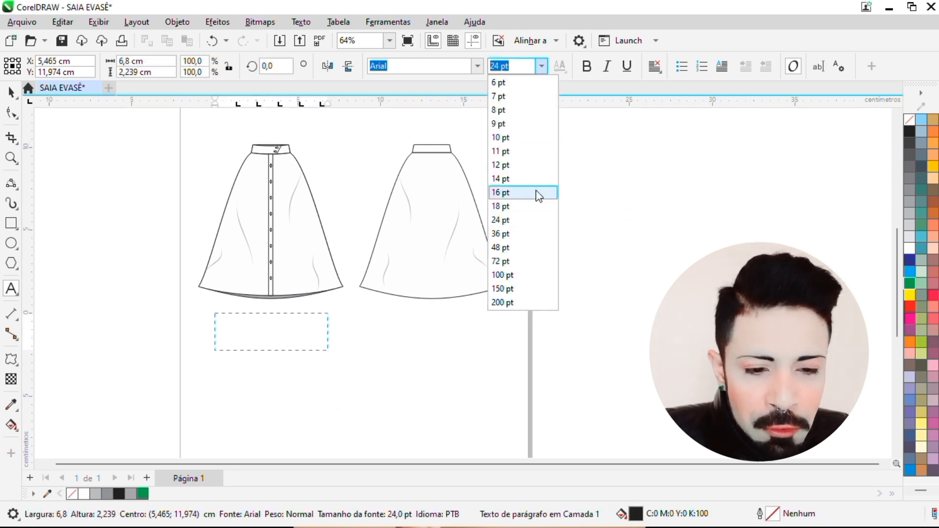
click(522, 226)
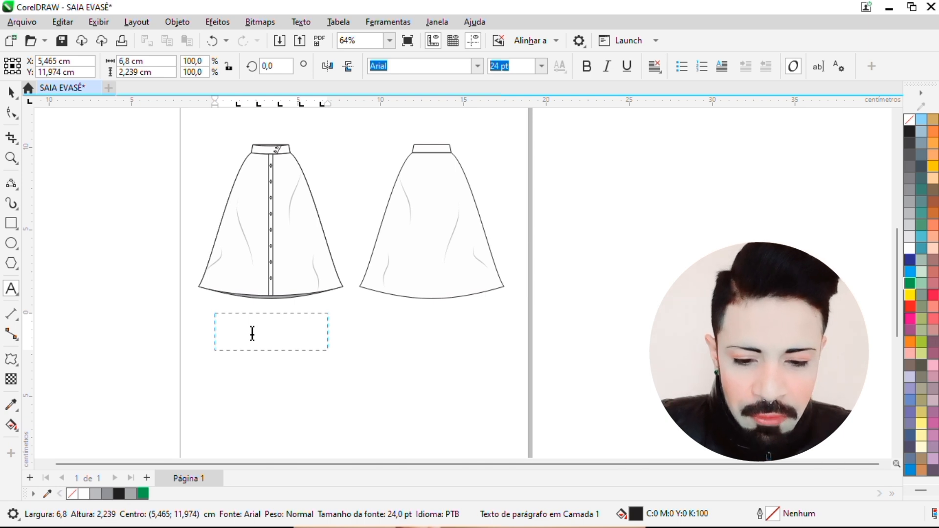
text(FRENTE)
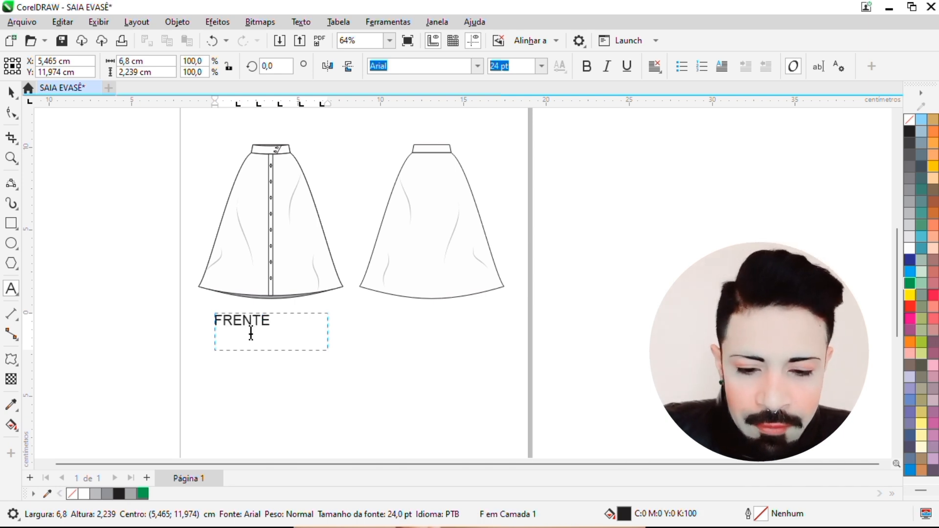
click(11, 92)
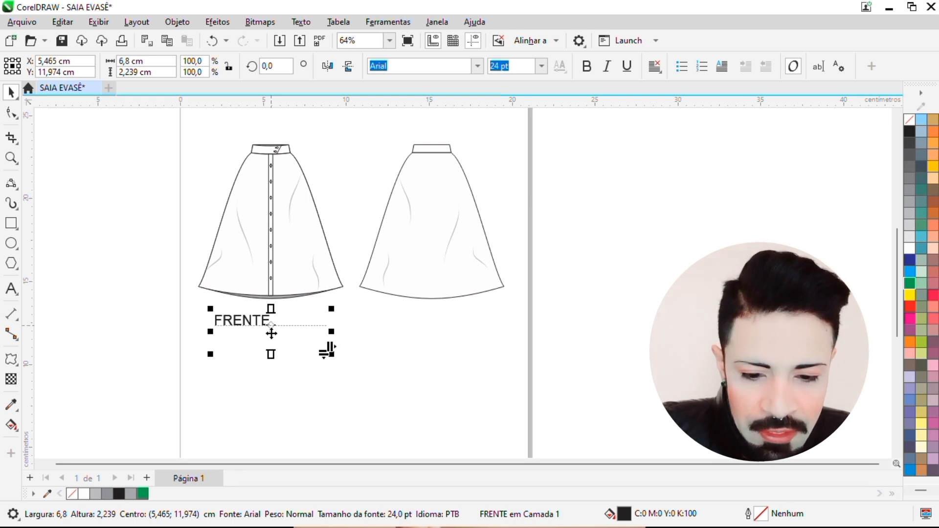
Copy the FRENTE label horizontally to below the plain skirt and replace the copy's text with COSTAS.
drag(271, 333, 452, 341)
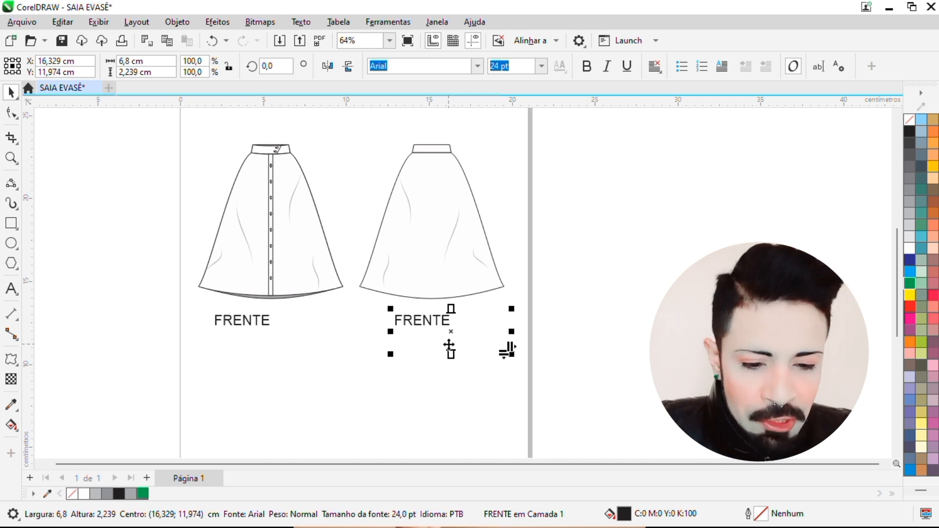
double_click(450, 347)
key(BackSpace)
key(BackSpace)
key(BackSpace)
key(BackSpace)
key(BackSpace)
key(BackSpace)
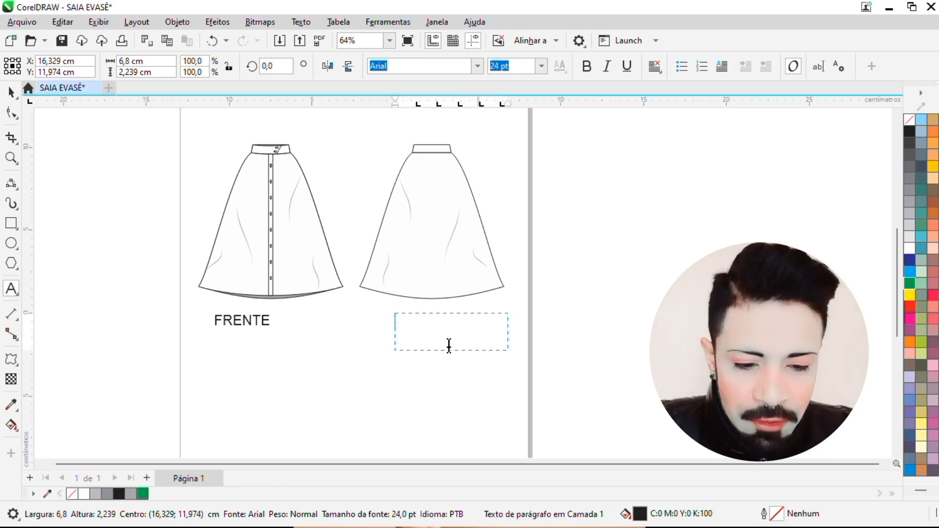
text(COSTAS)
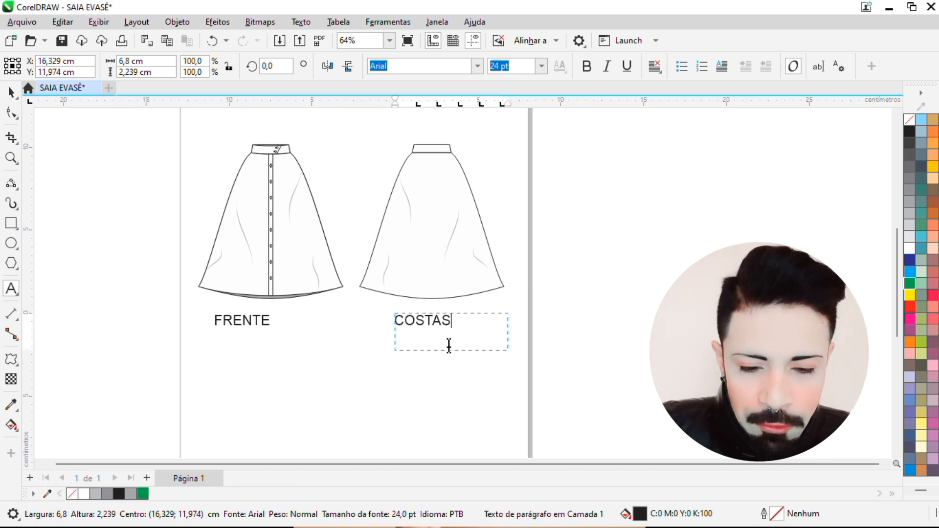
key(ctrl+space)
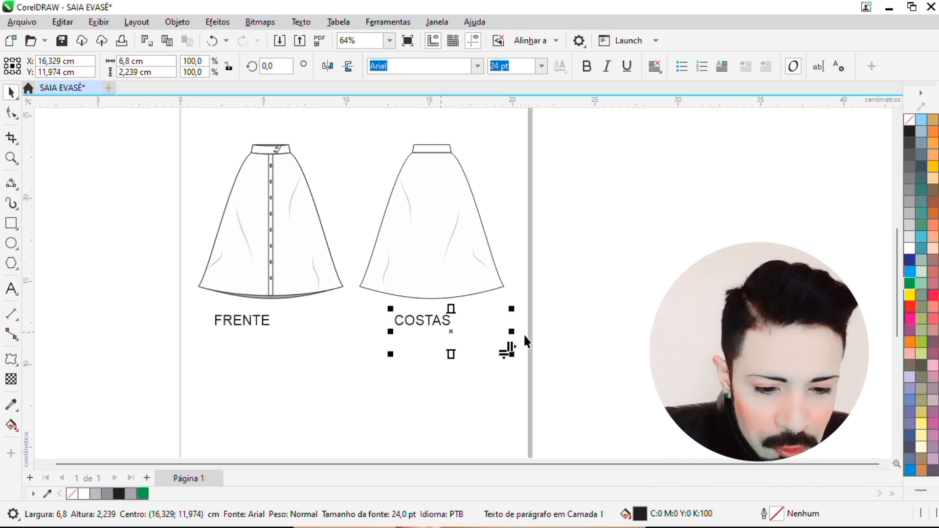
Narrow the COSTAS and FRENTE text frames to fit their words, making the FRENTE frame about 3.6 cm wide.
drag(513, 331, 464, 333)
click(233, 326)
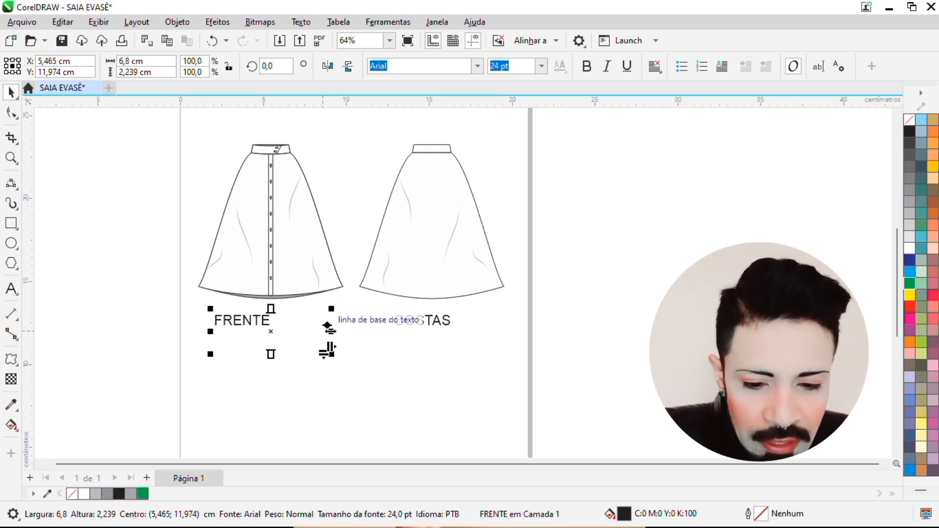
drag(329, 331, 275, 331)
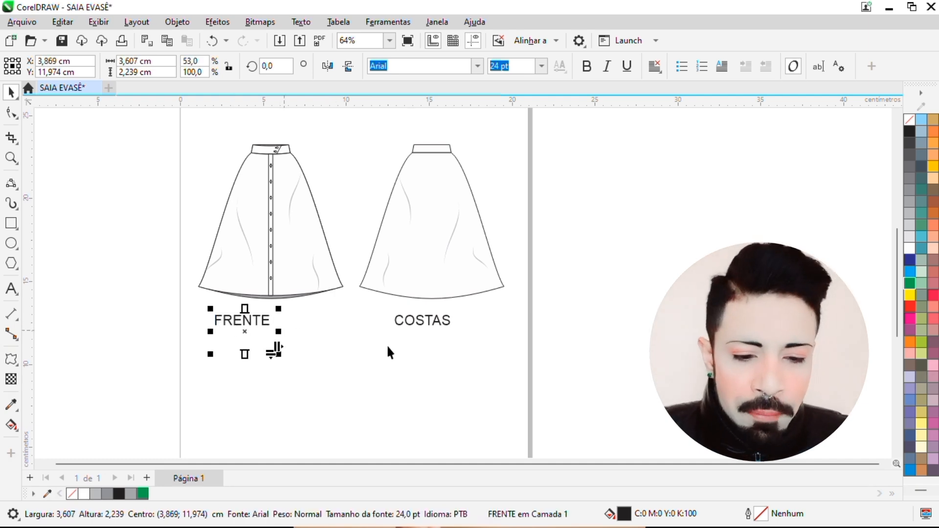
Group the plain skirt's parts into one object and the buttoned skirt's parts into another.
click(298, 375)
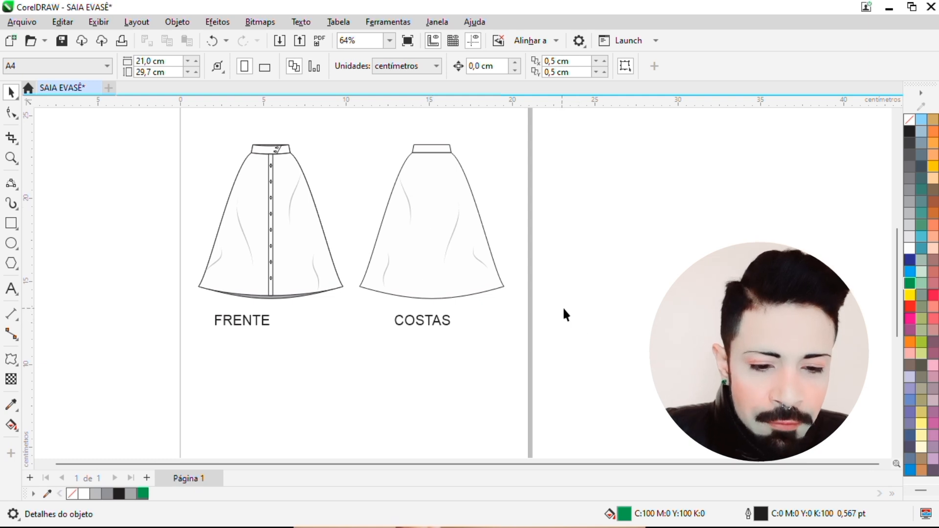
mouse_move(582, 305)
mouse_down()
mouse_move(460, 282)
mouse_move(353, 200)
mouse_move(342, 118)
mouse_up()
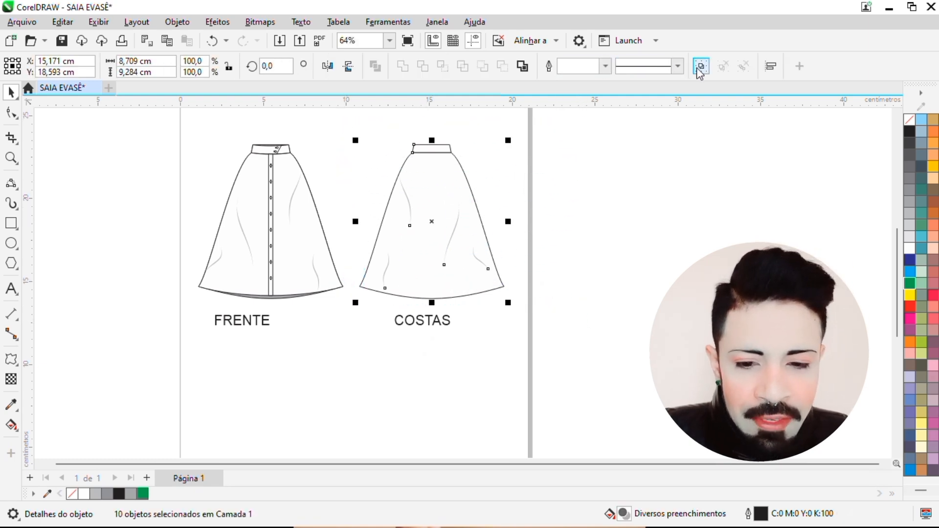
click(700, 67)
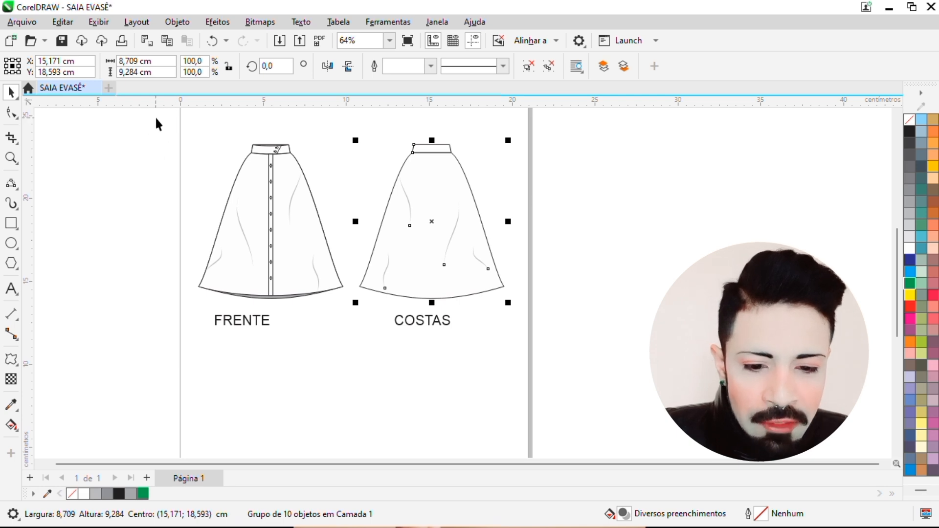
drag(157, 118, 354, 307)
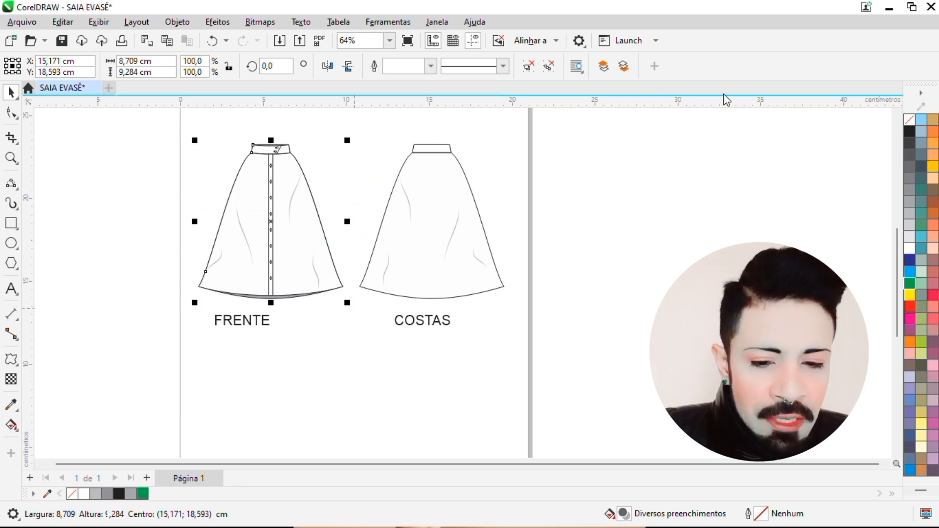
click(701, 67)
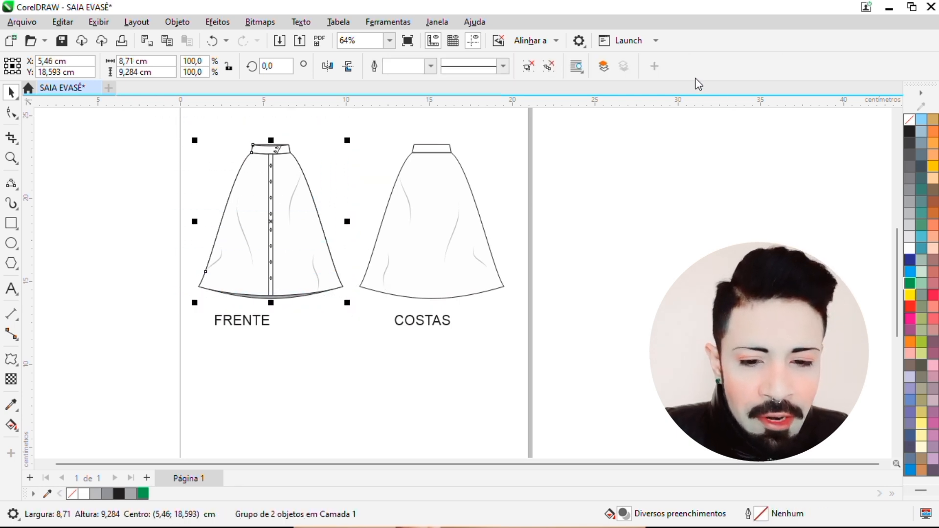
click(565, 222)
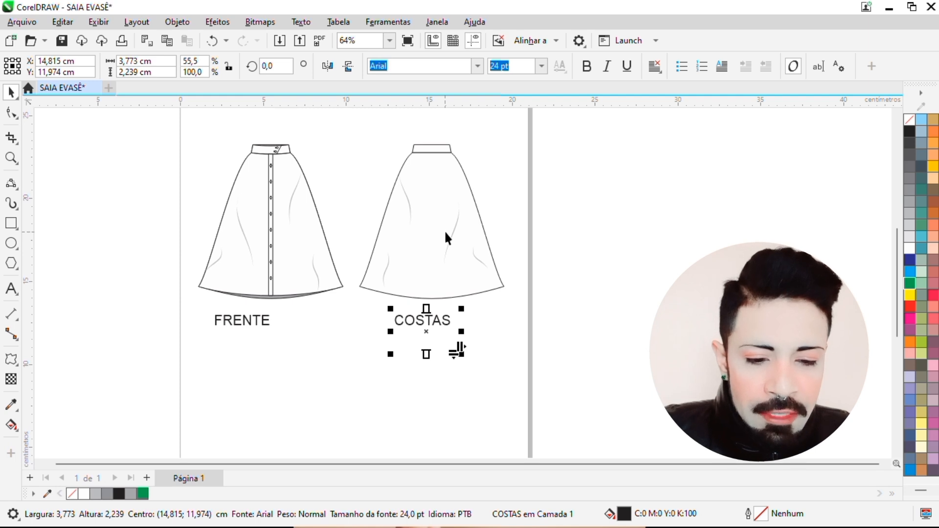
Center the COSTAS label horizontally under the plain back skirt.
click(621, 362)
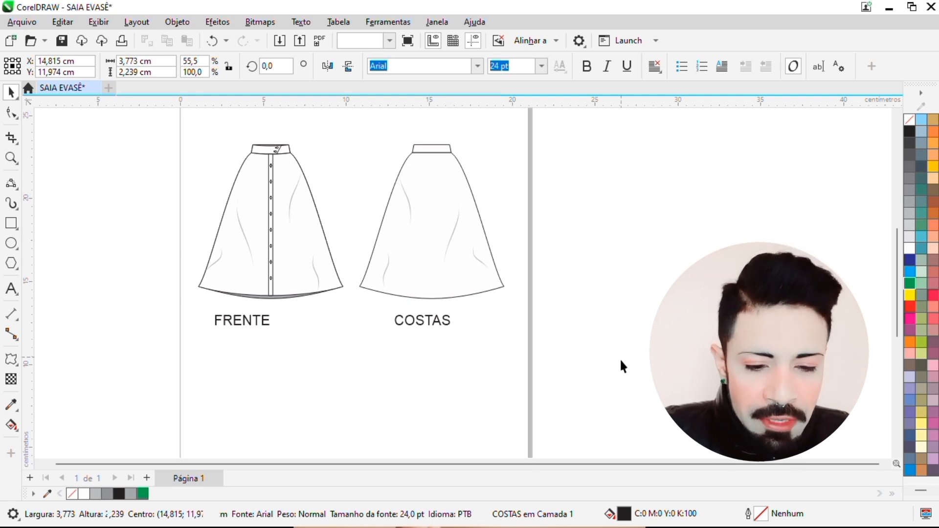
click(424, 326)
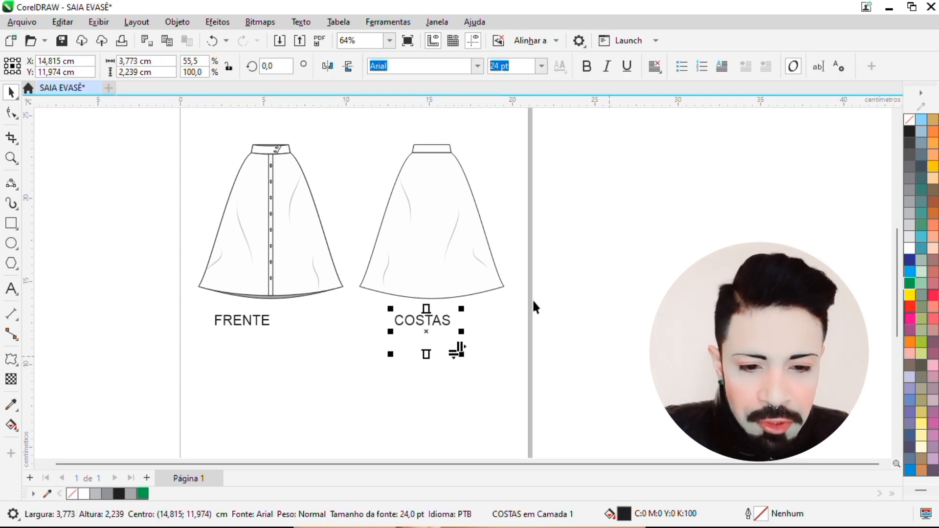
shift+click(473, 259)
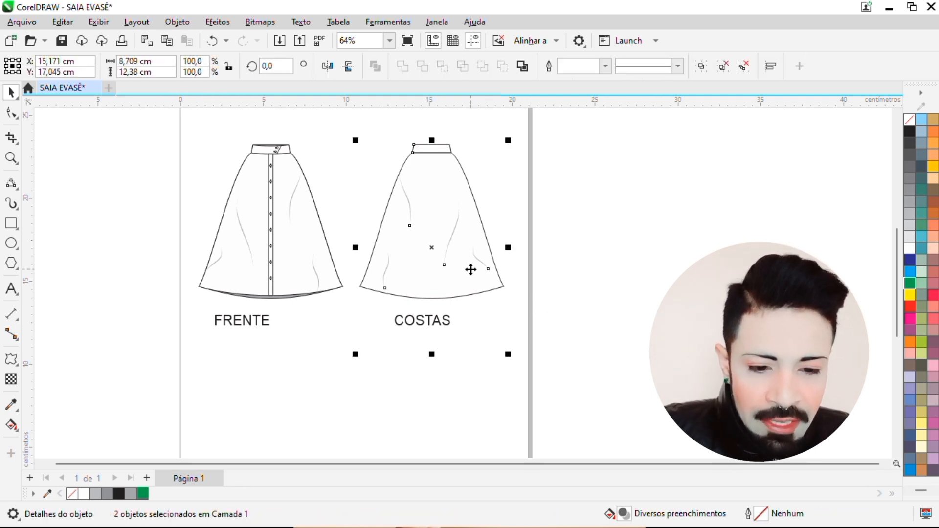
key(c)
key(ctrl+z)
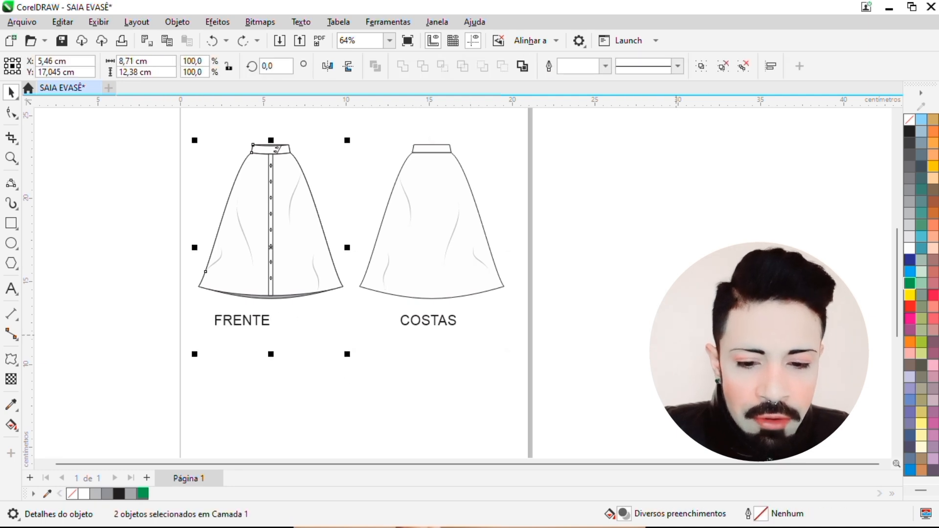
Center the FRENTE label horizontally under the buttoned front skirt.
click(294, 344)
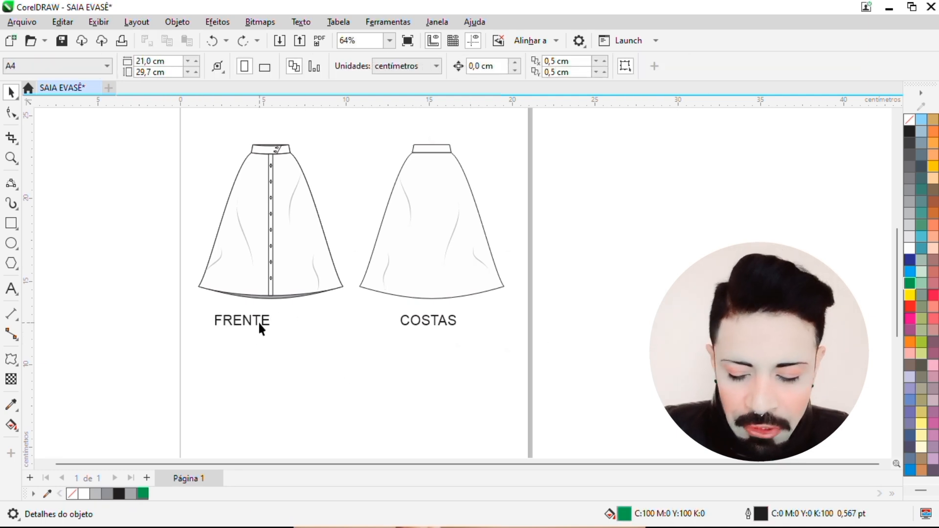
click(261, 323)
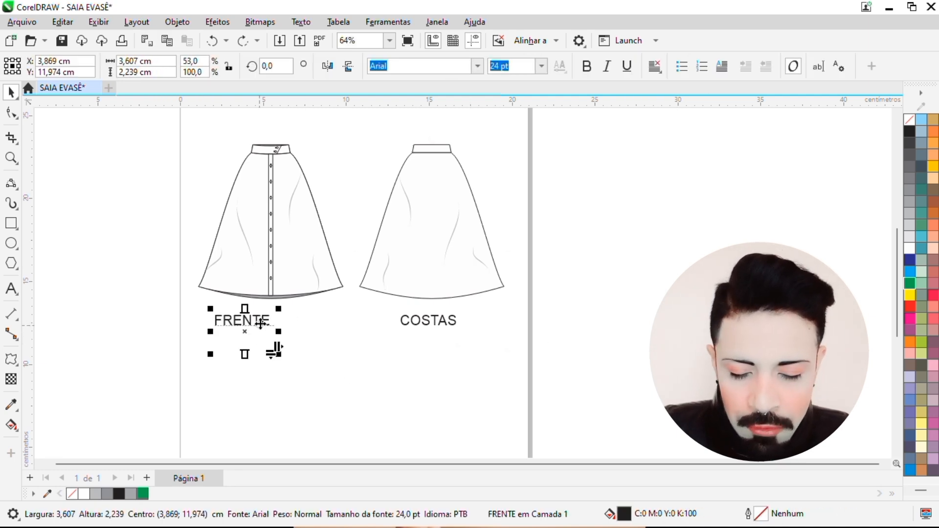
shift+click(309, 254)
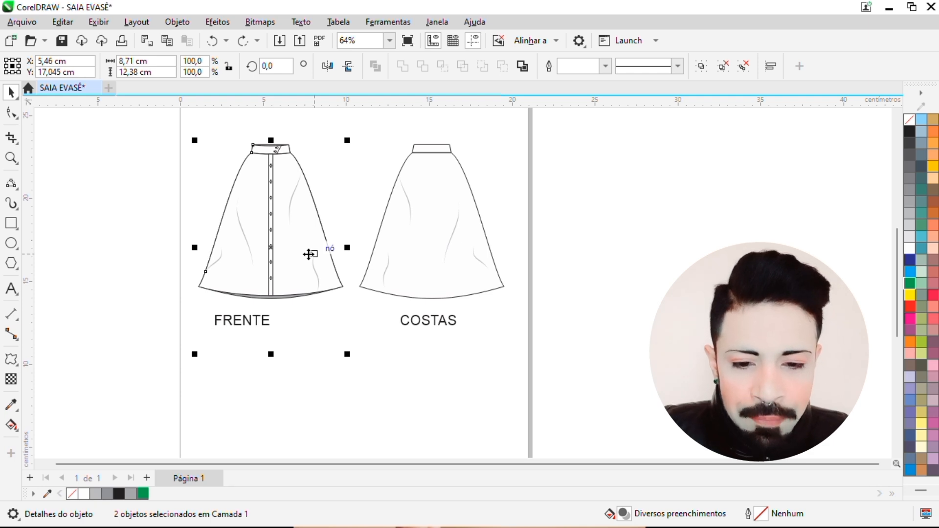
key(c)
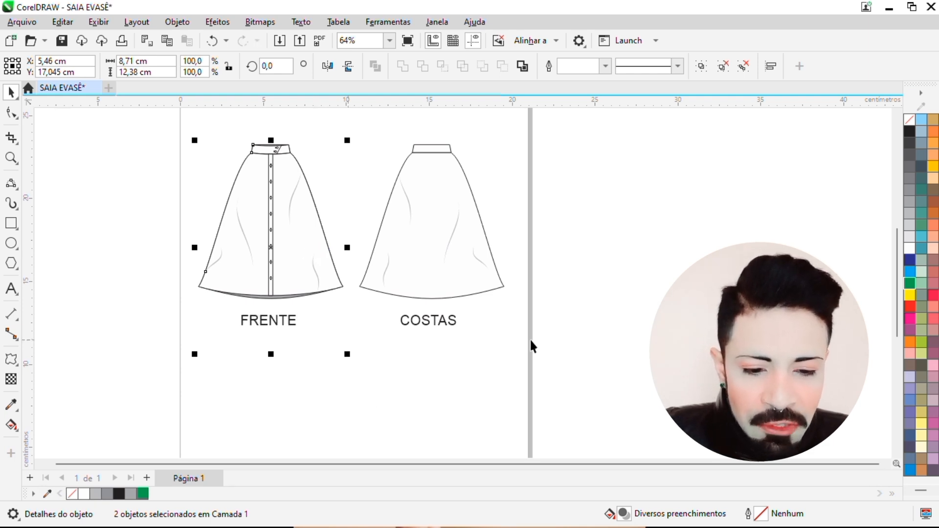
click(550, 327)
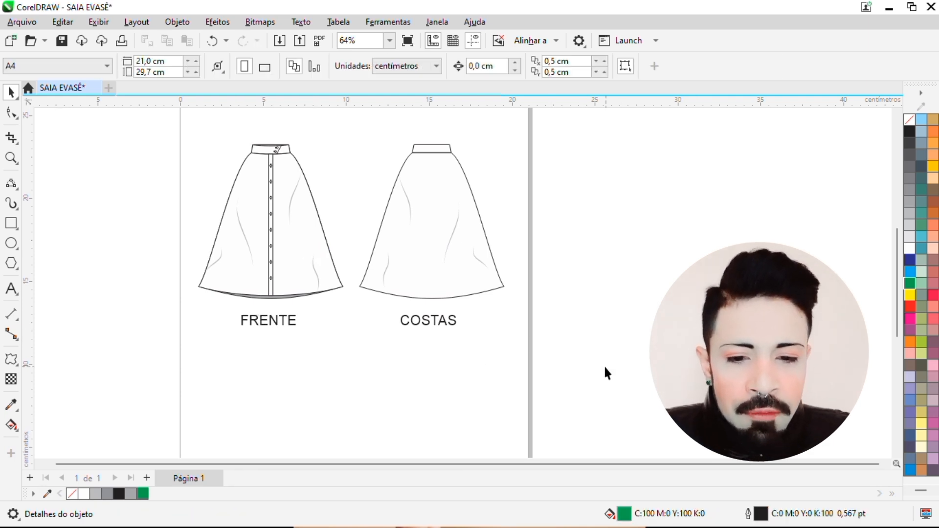
Group both skirts with their labels and stretch the group upward to about 15.55 cm tall, keeping its width.
drag(605, 367, 99, 145)
click(701, 67)
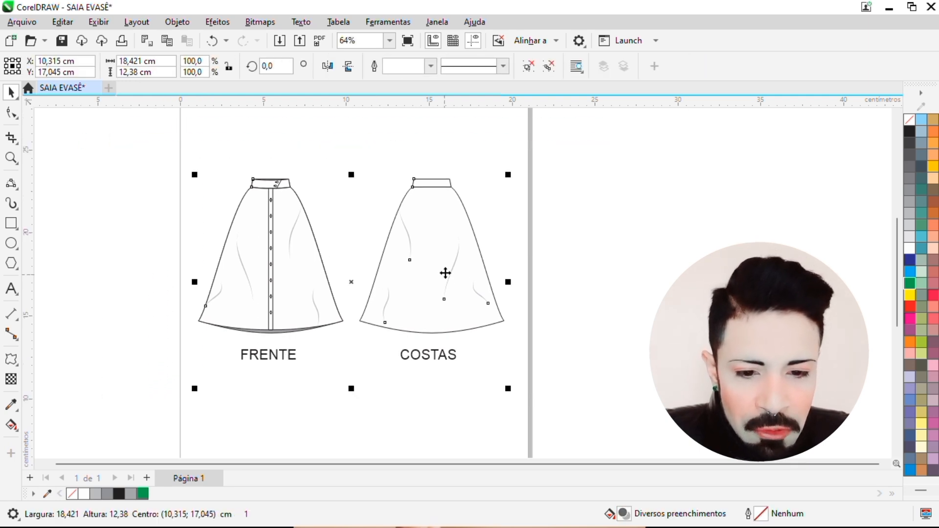
drag(353, 175, 359, 126)
Center the grouped skirts and labels on the page.
scroll(481, 222, down, 2)
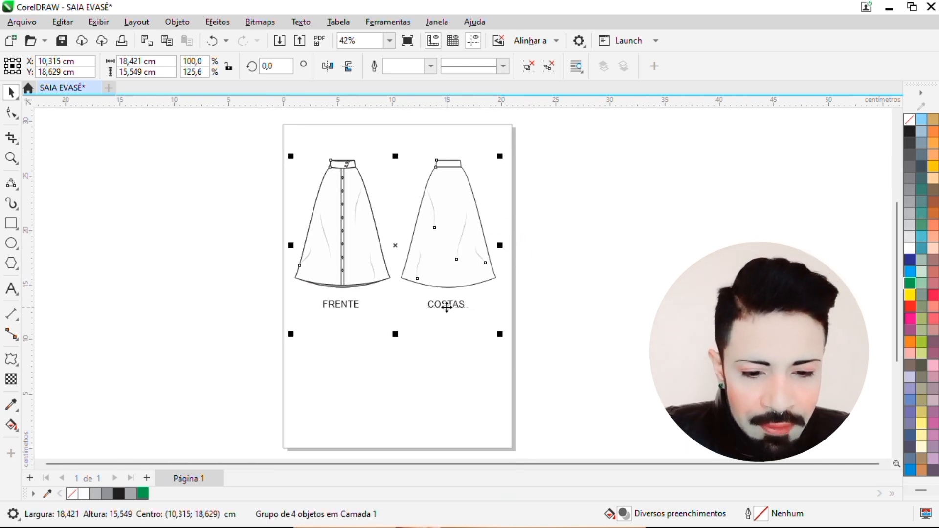
key(p)
scroll(568, 304, up, 3)
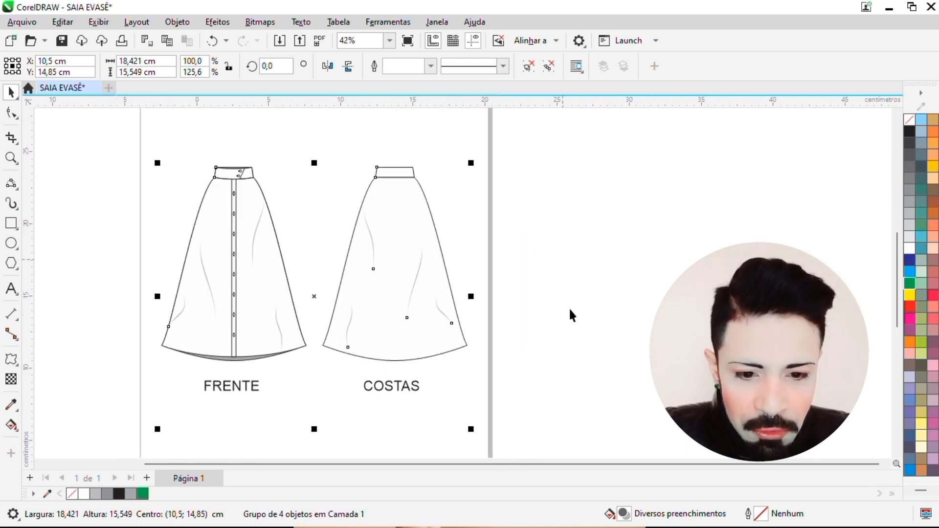